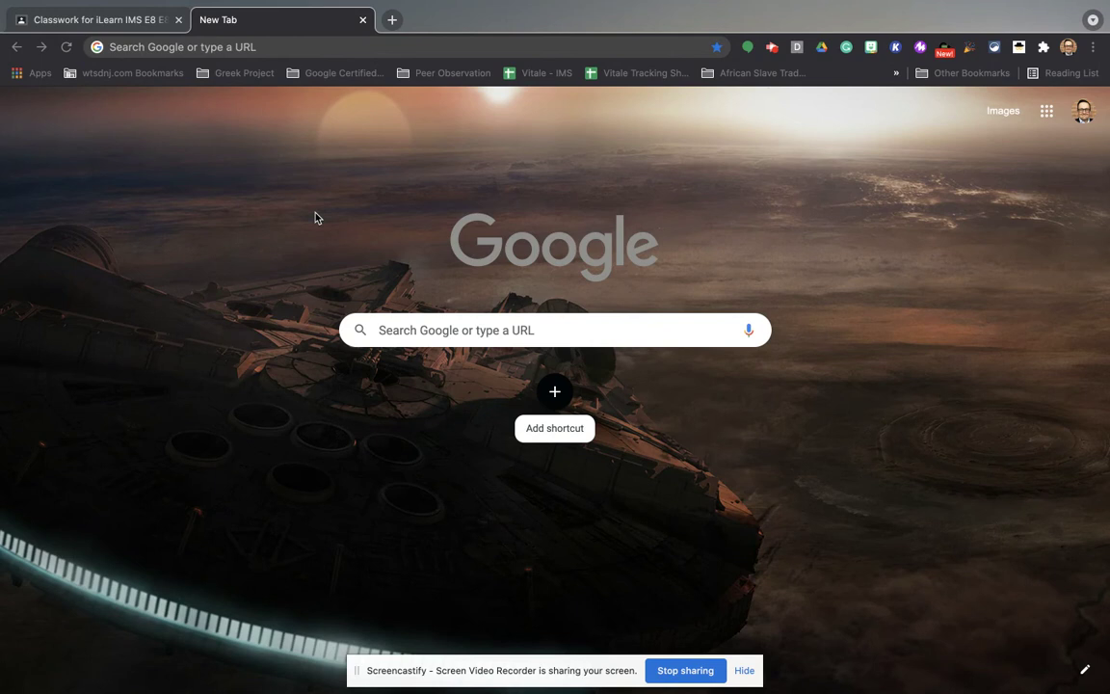
Review the All About Me assignment instructions in Google Classroom, including the pages to make and the requirements for each page
click(106, 21)
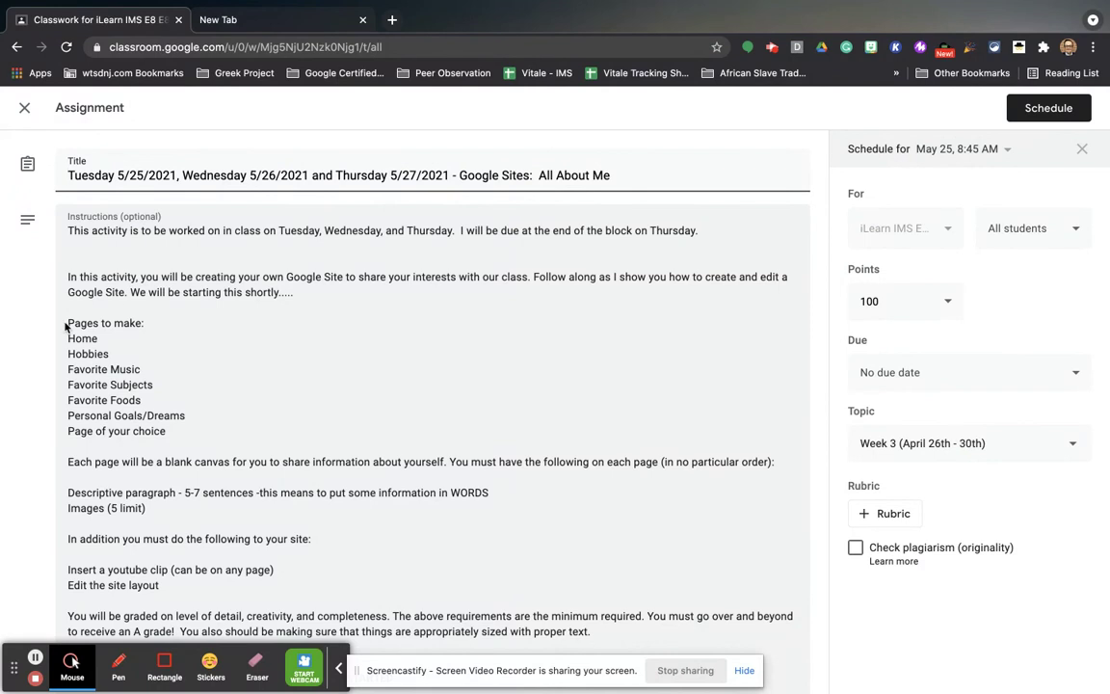
drag(67, 322, 166, 433)
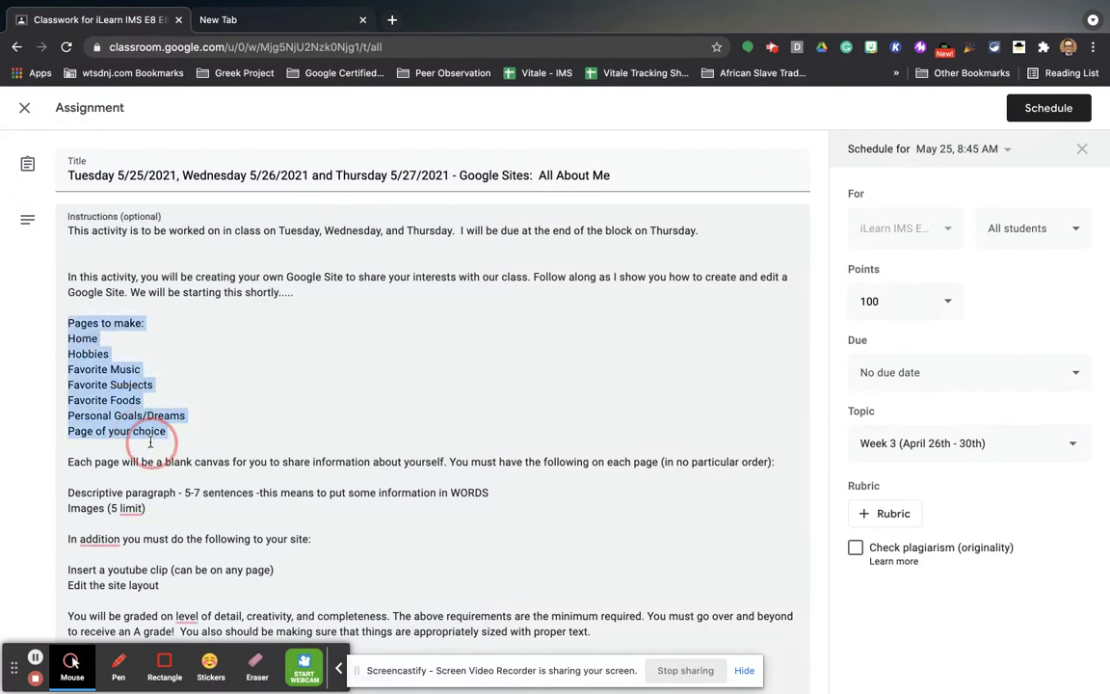
scroll(261, 393, down, 1)
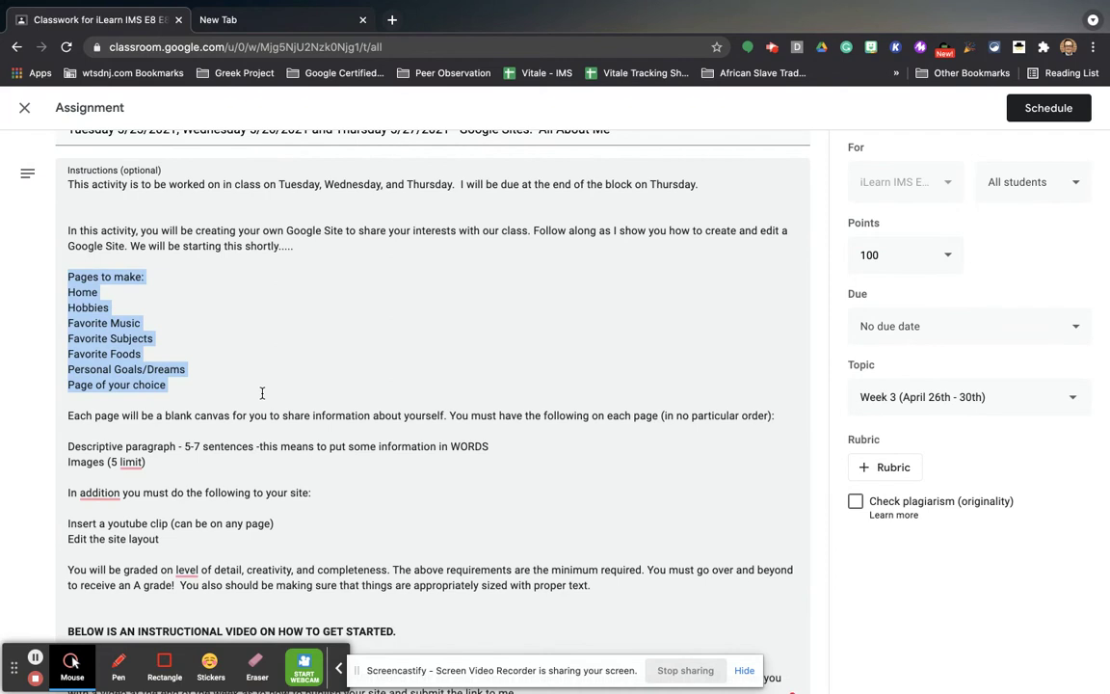
scroll(261, 394, down, 2)
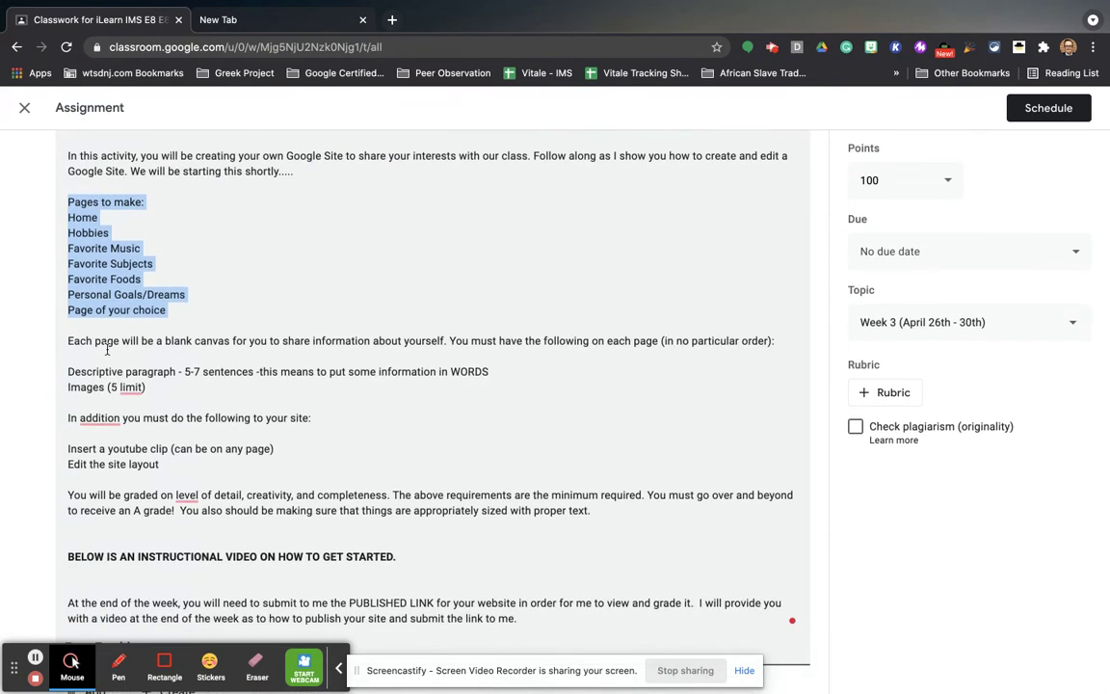
click(72, 371)
drag(87, 369, 161, 388)
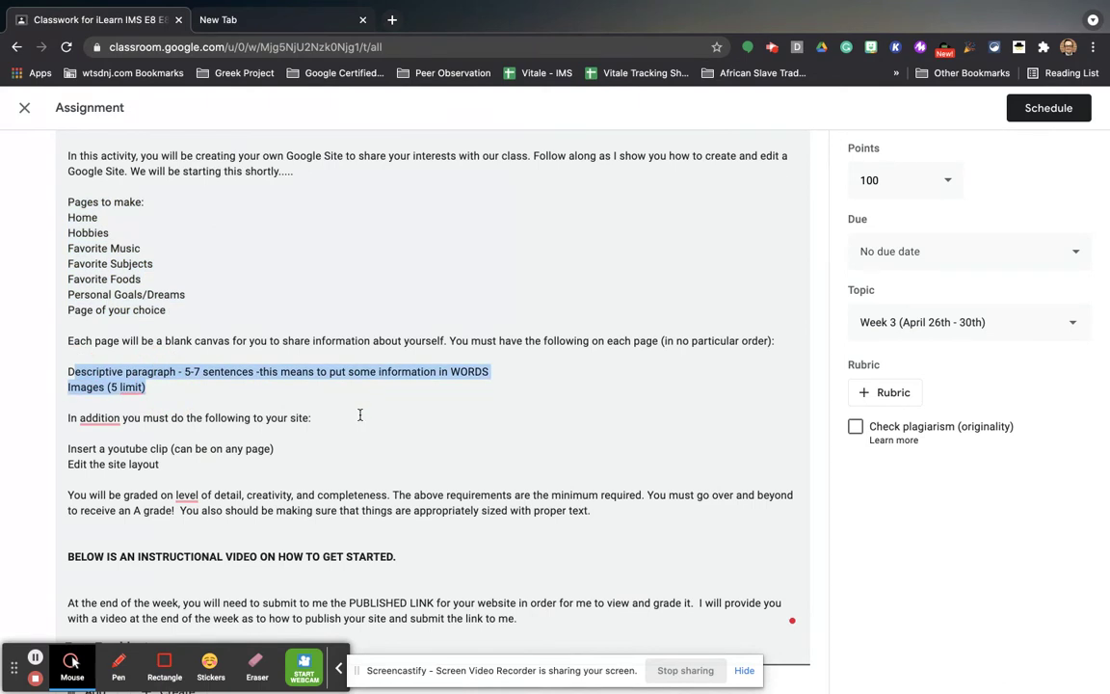
scroll(361, 417, down, 1)
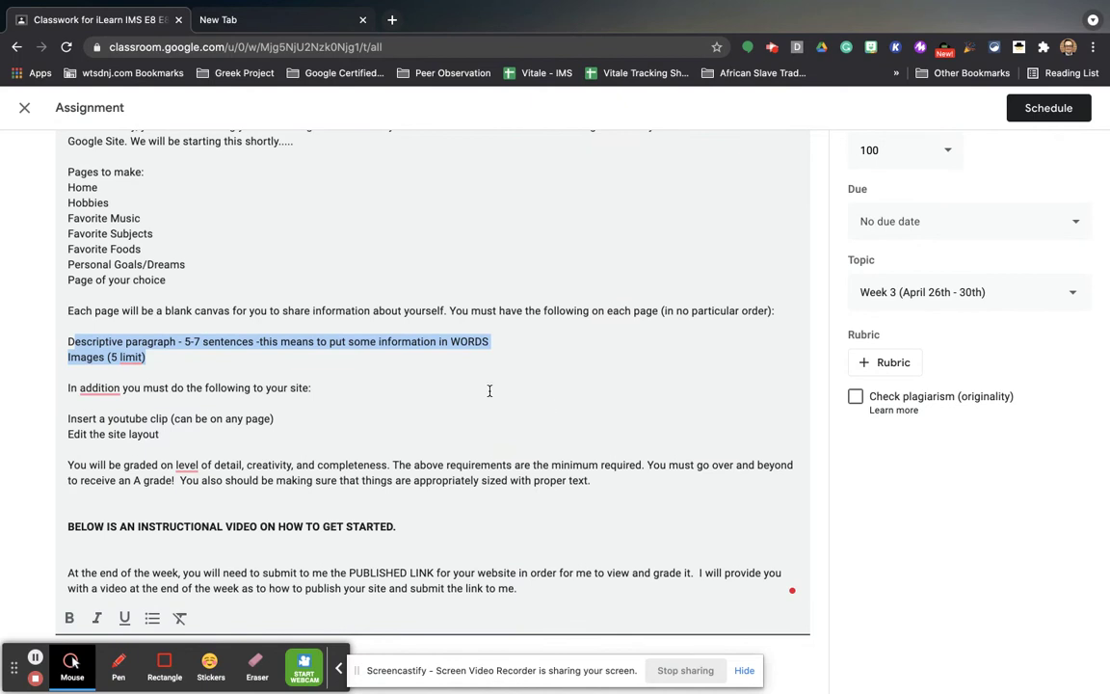
scroll(490, 367, up, 1)
scroll(489, 368, up, 4)
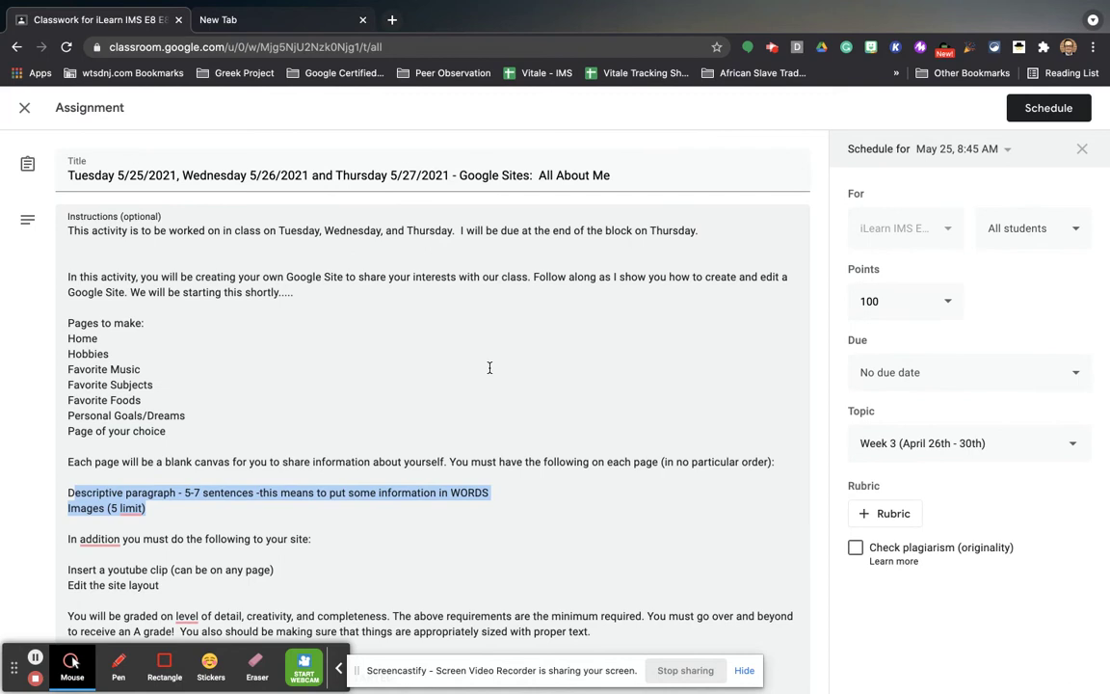
scroll(490, 367, down, 4)
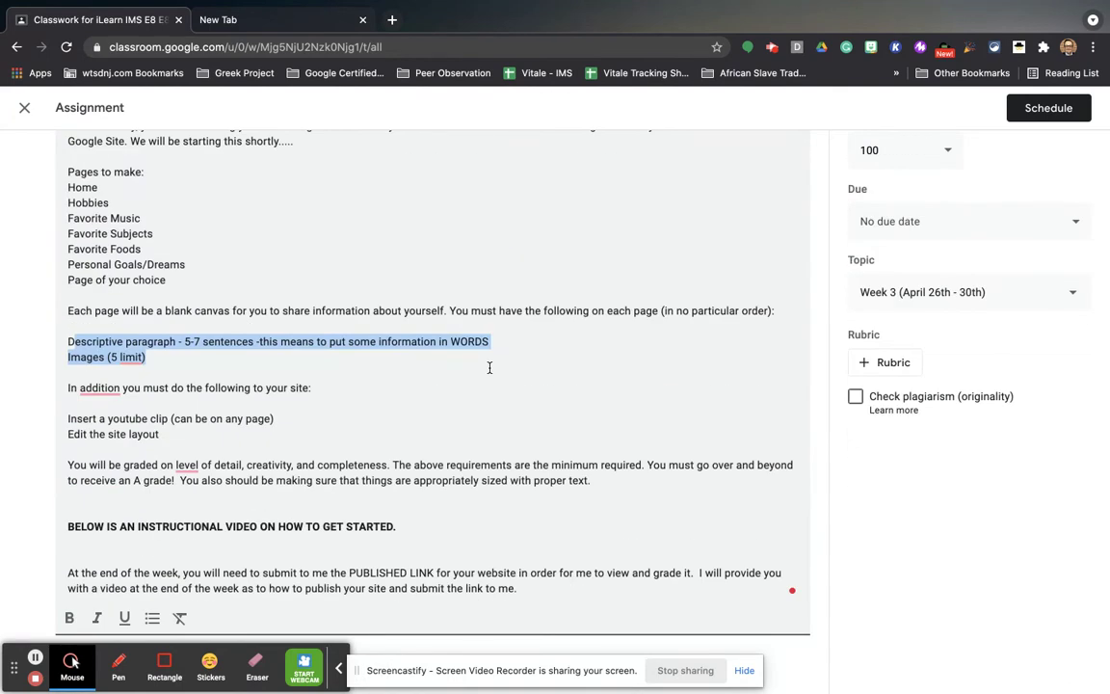
scroll(575, 459, up, 4)
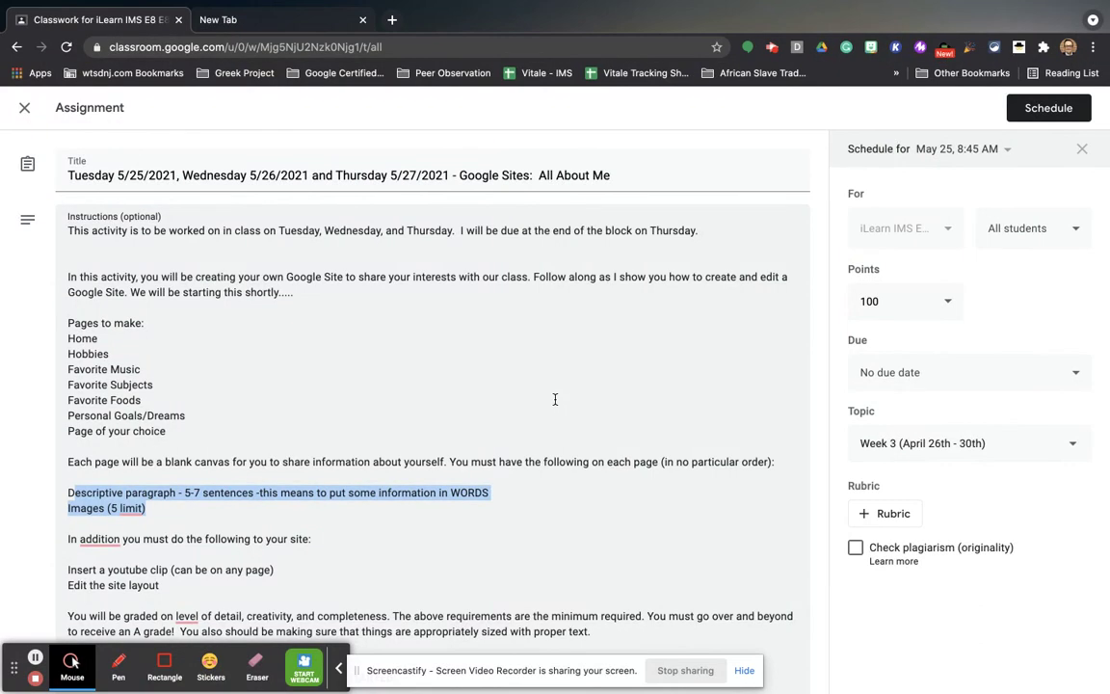
Open the Google Sites home page at sites.google.com in the new tab, and close that tab
click(282, 16)
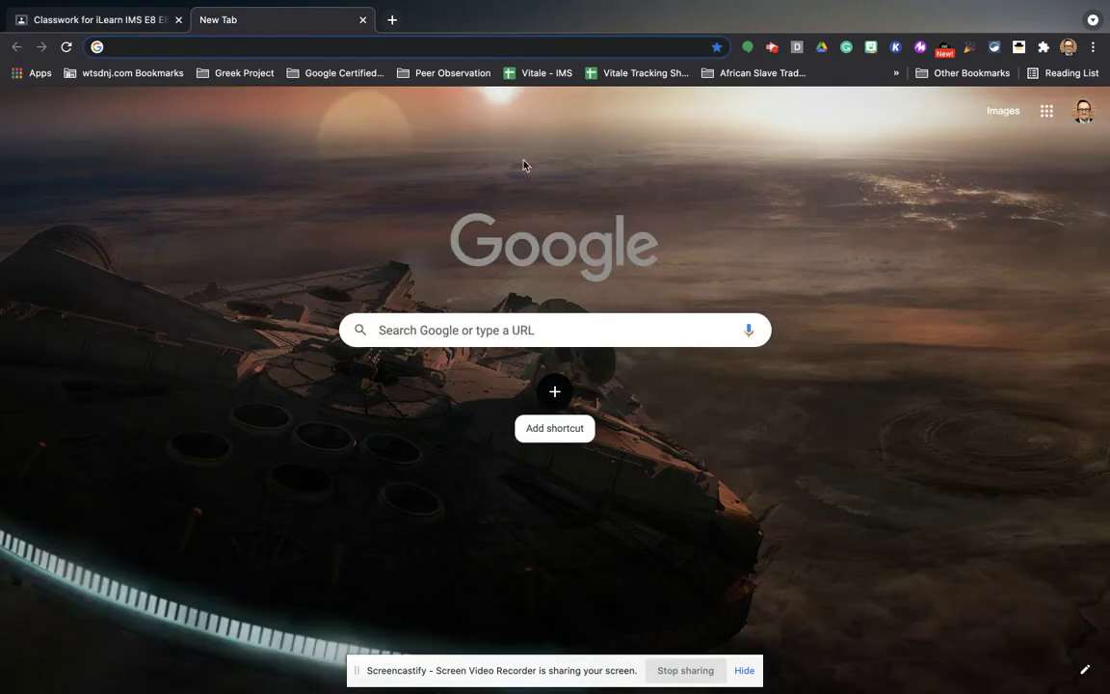
click(1048, 111)
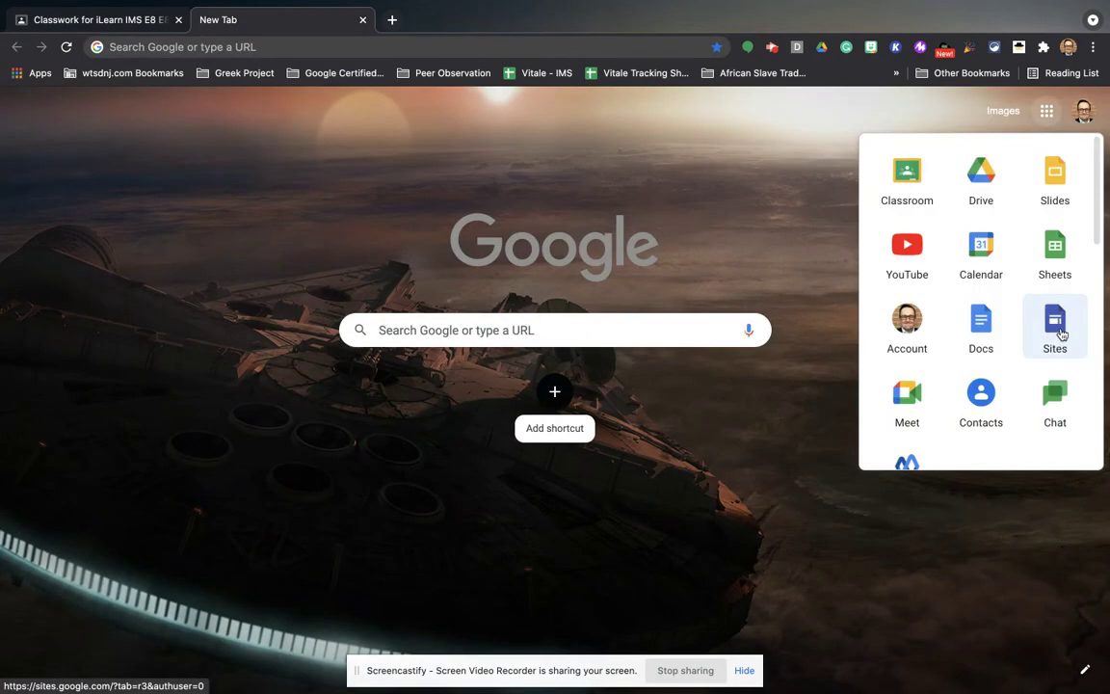
click(246, 48)
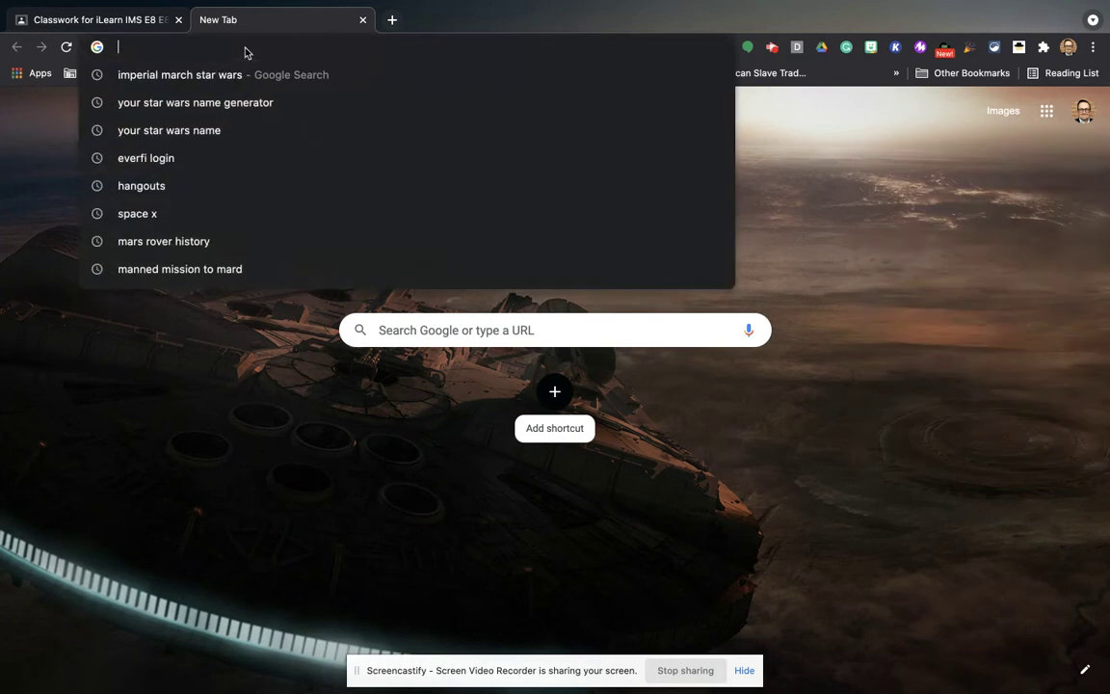
text(sites.google.co)
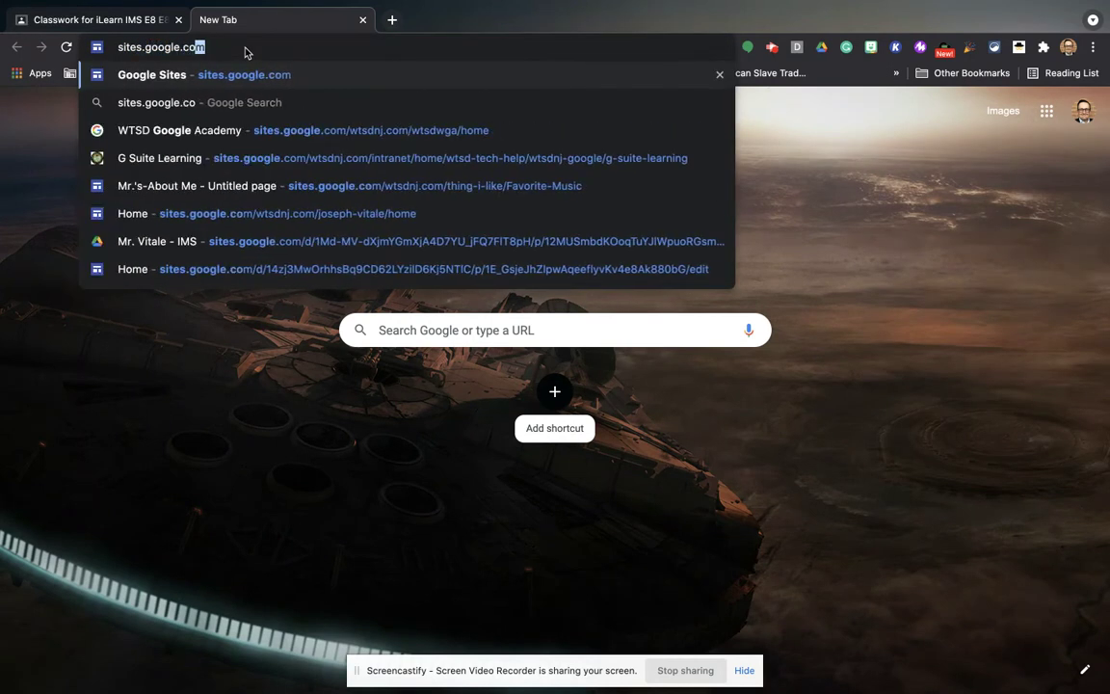
key(Return)
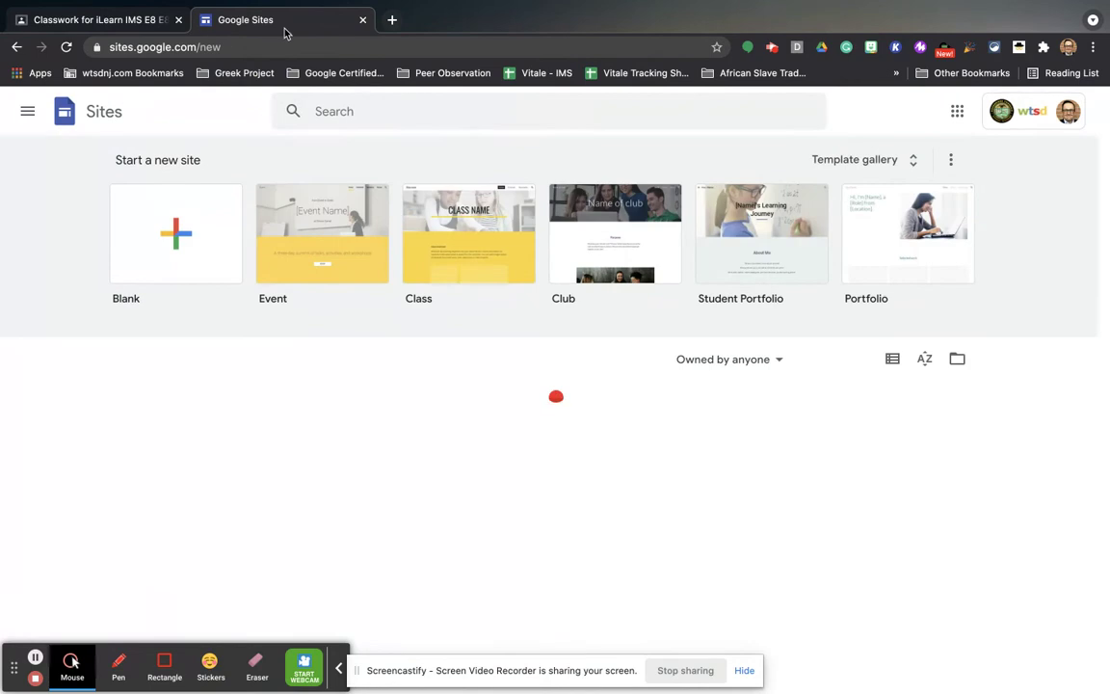
click(363, 20)
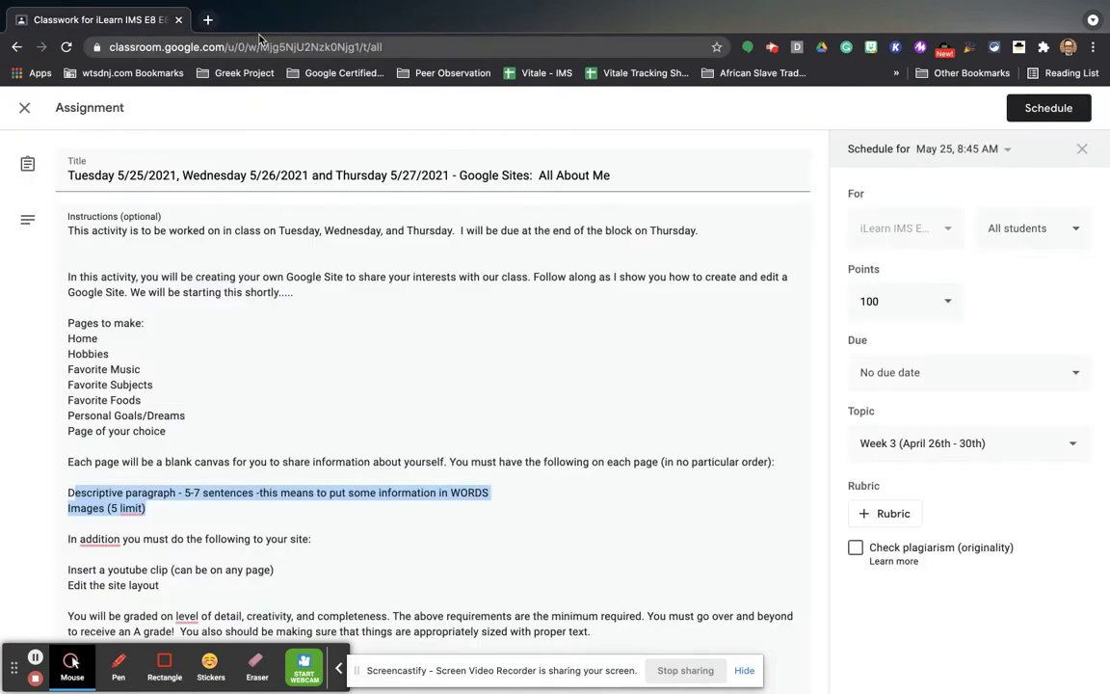
Create a blank Google Site in a new browser tab through the address sites.new
click(189, 20)
text(sites.)
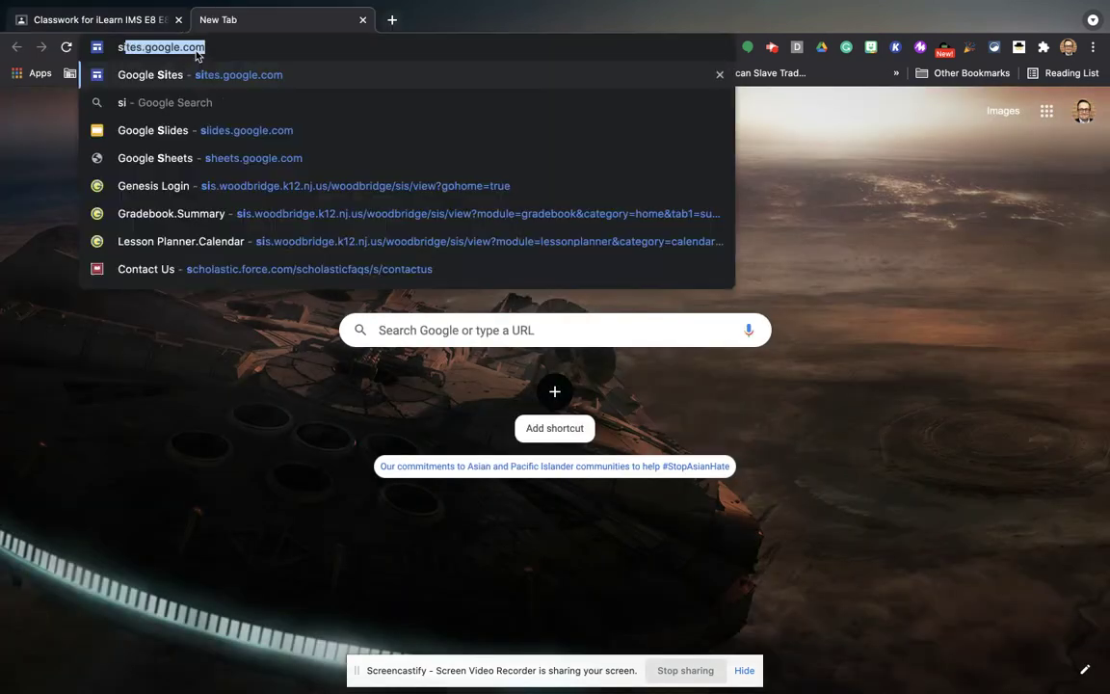
text(new)
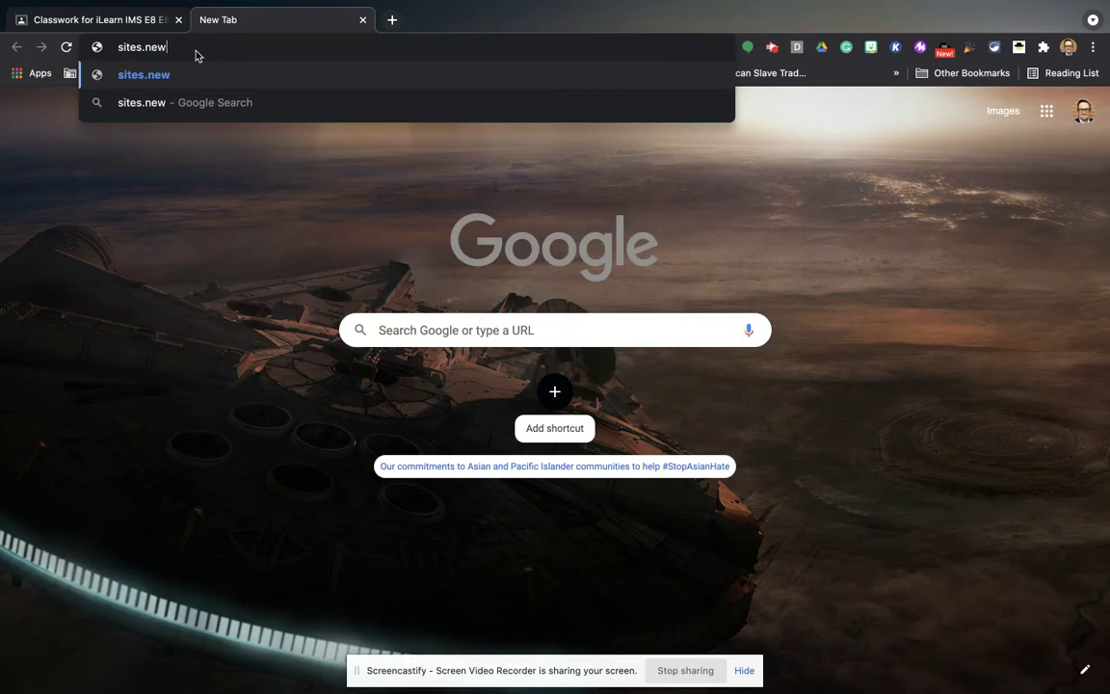
key(Return)
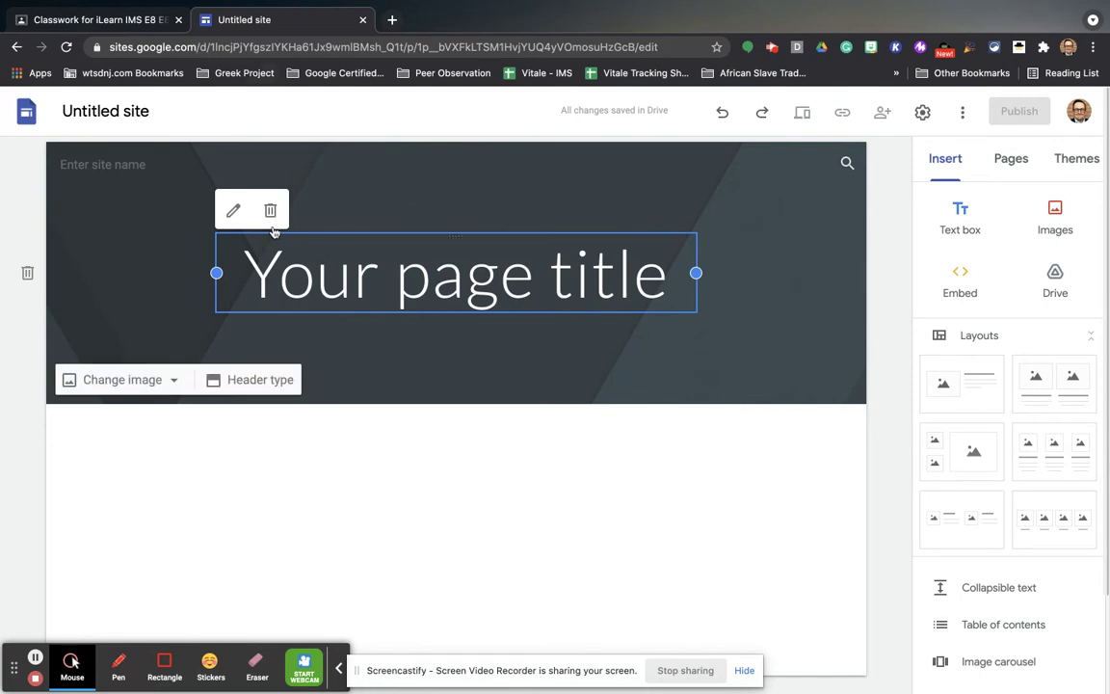
Browse the available site themes and apply the Diplomat theme
click(1075, 161)
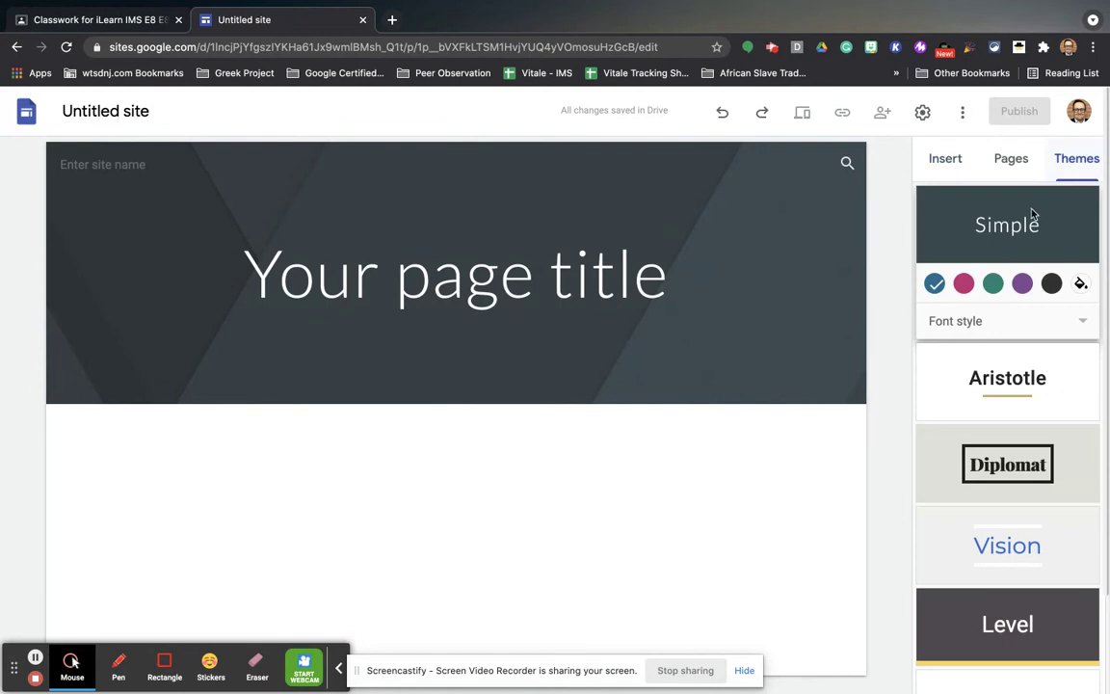
scroll(1031, 262, down, 1)
scroll(1031, 376, down, 3)
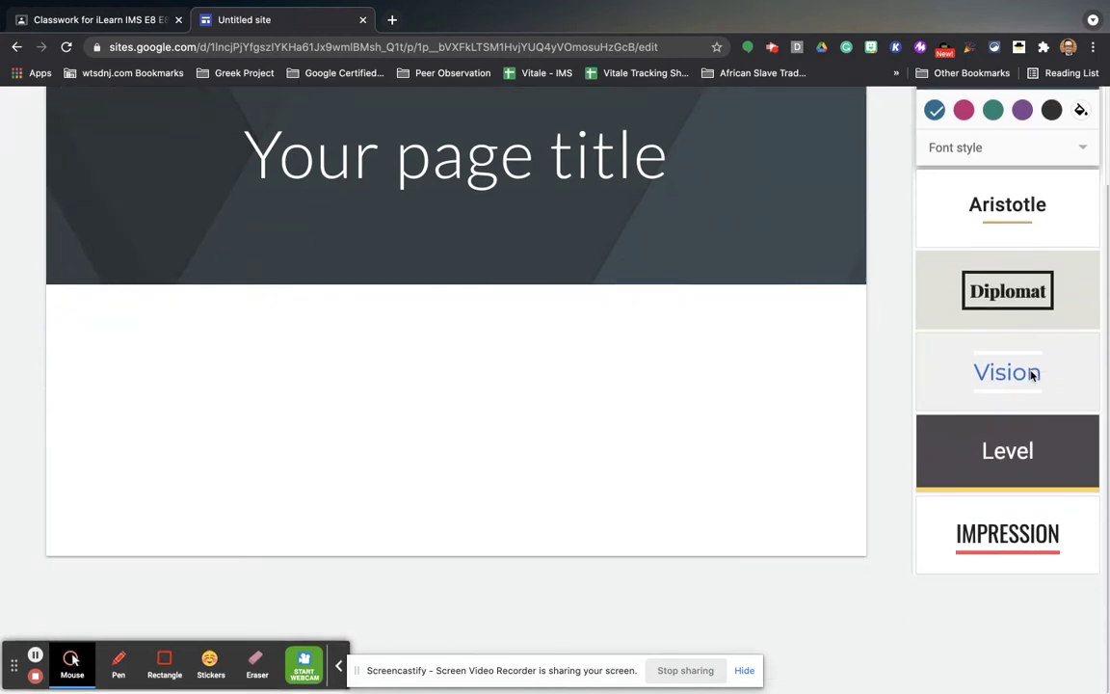
scroll(1029, 471, up, 3)
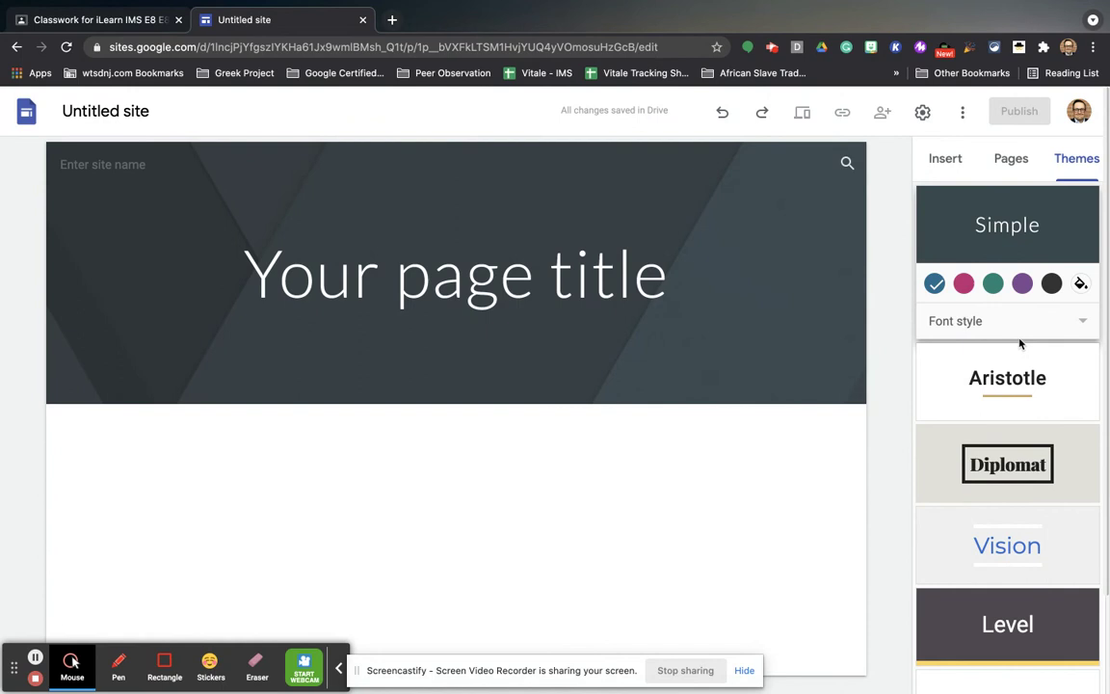
scroll(1038, 416, down, 1)
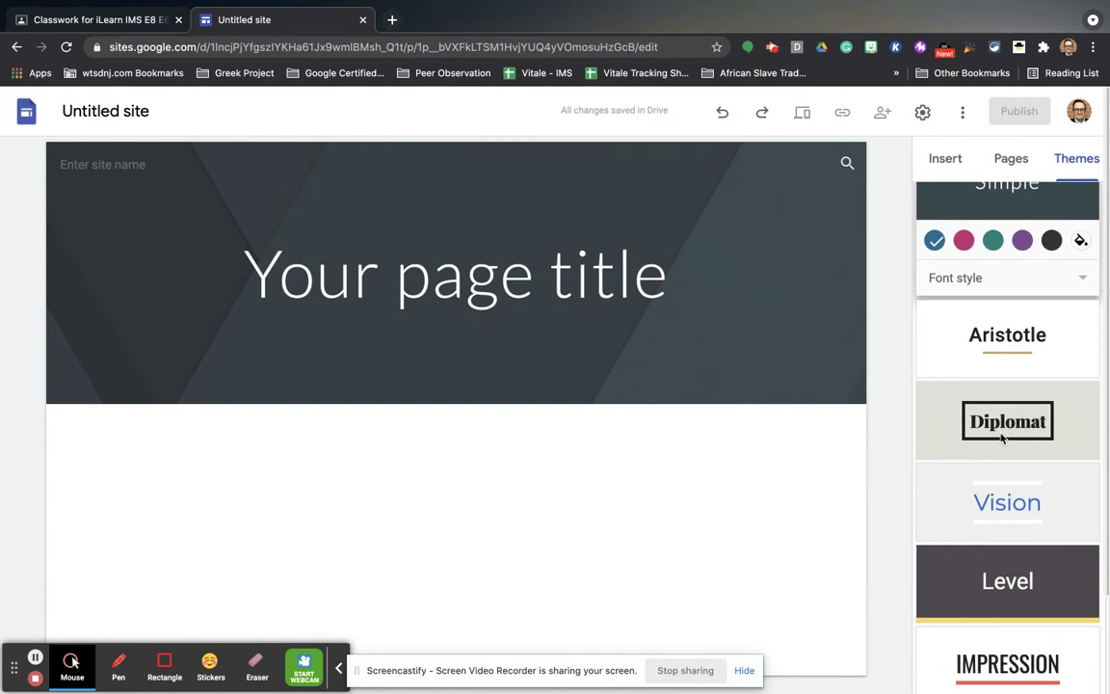
scroll(1002, 433, down, 1)
click(1002, 430)
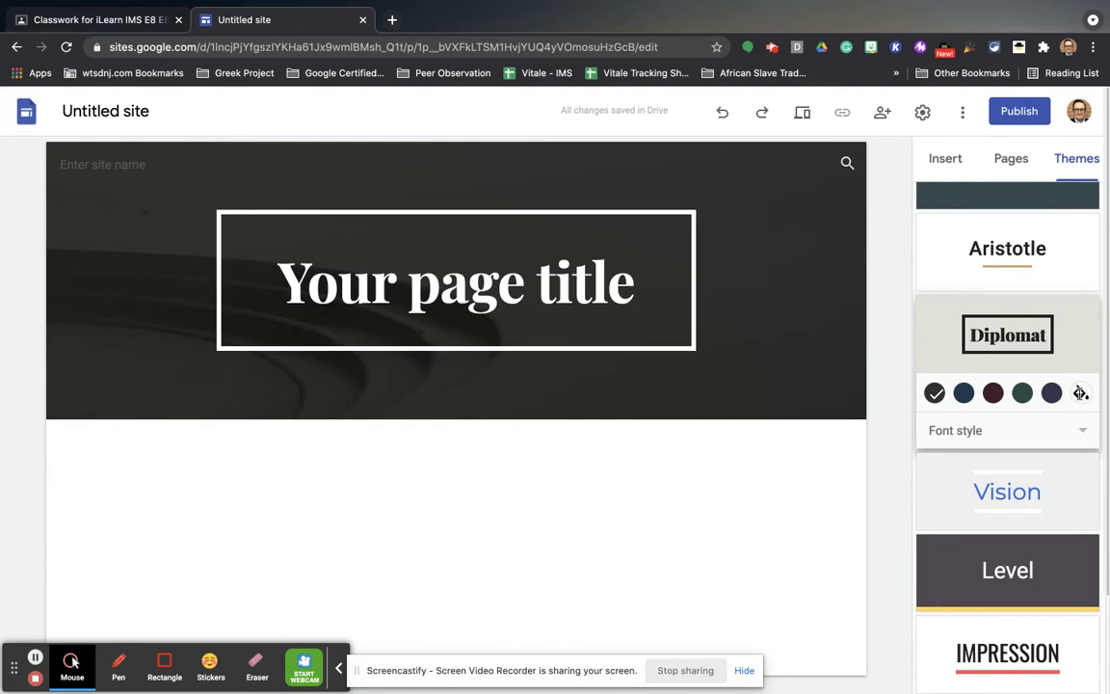
Give the Diplomat theme a custom muted blue colour, #7076d8
click(1082, 394)
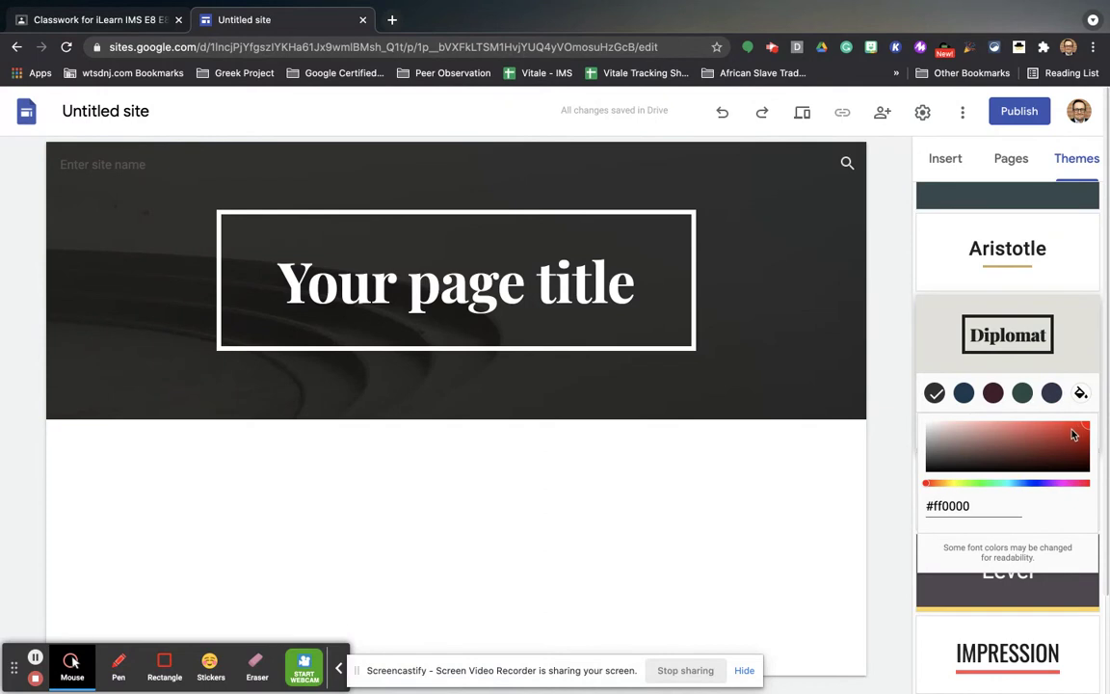
click(1034, 484)
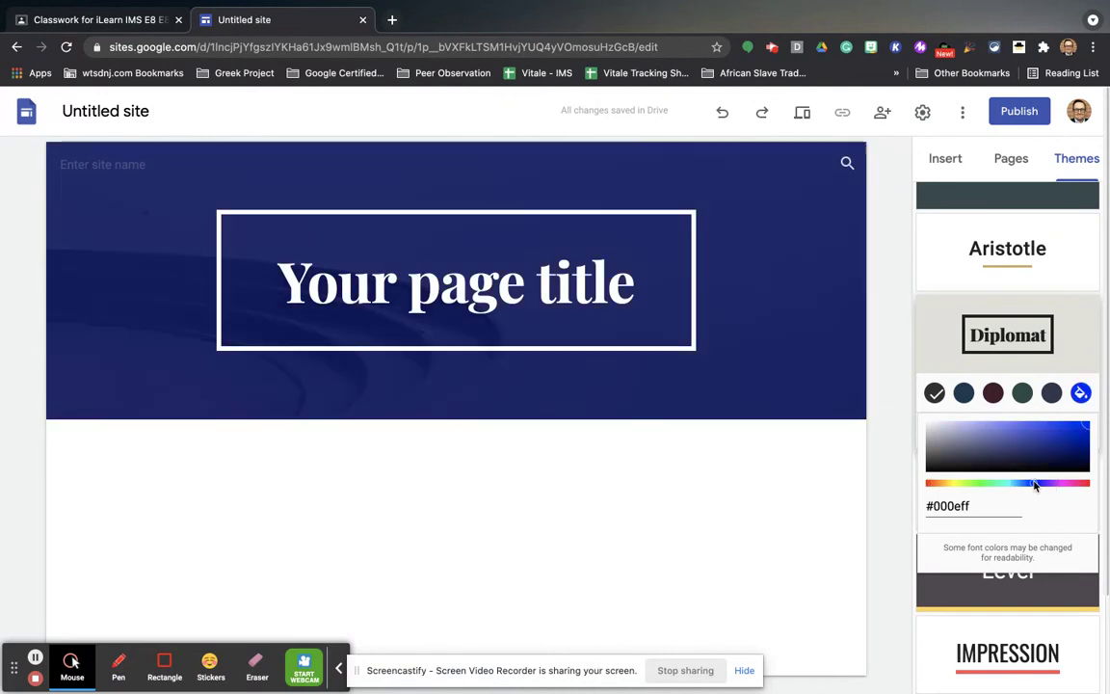
click(1069, 427)
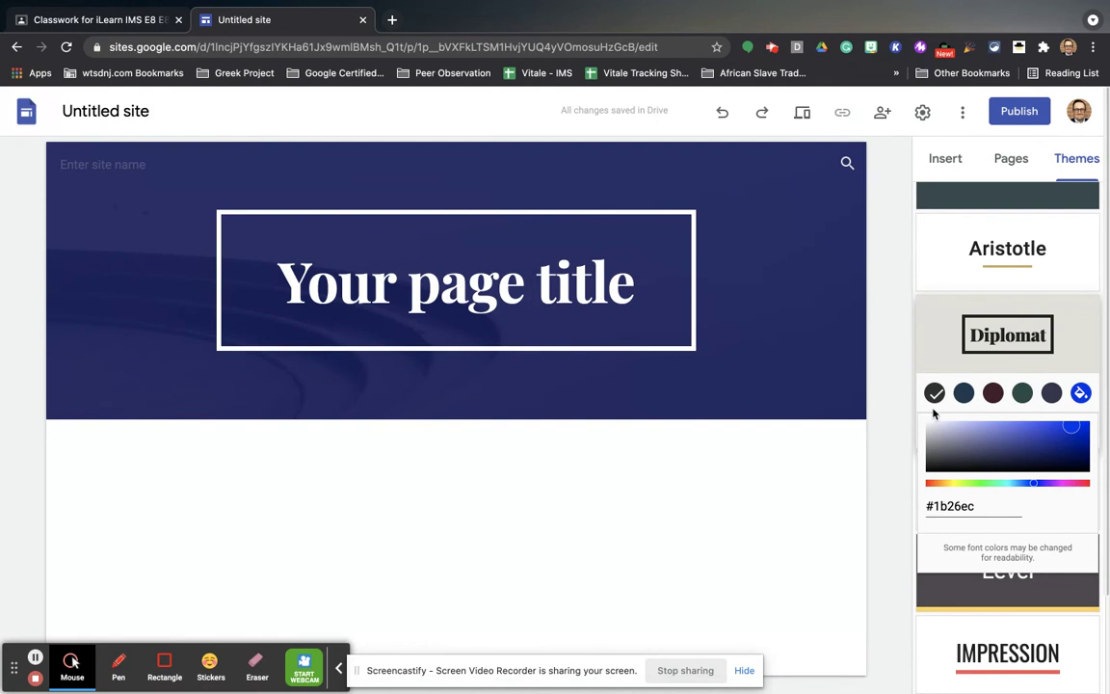
click(998, 429)
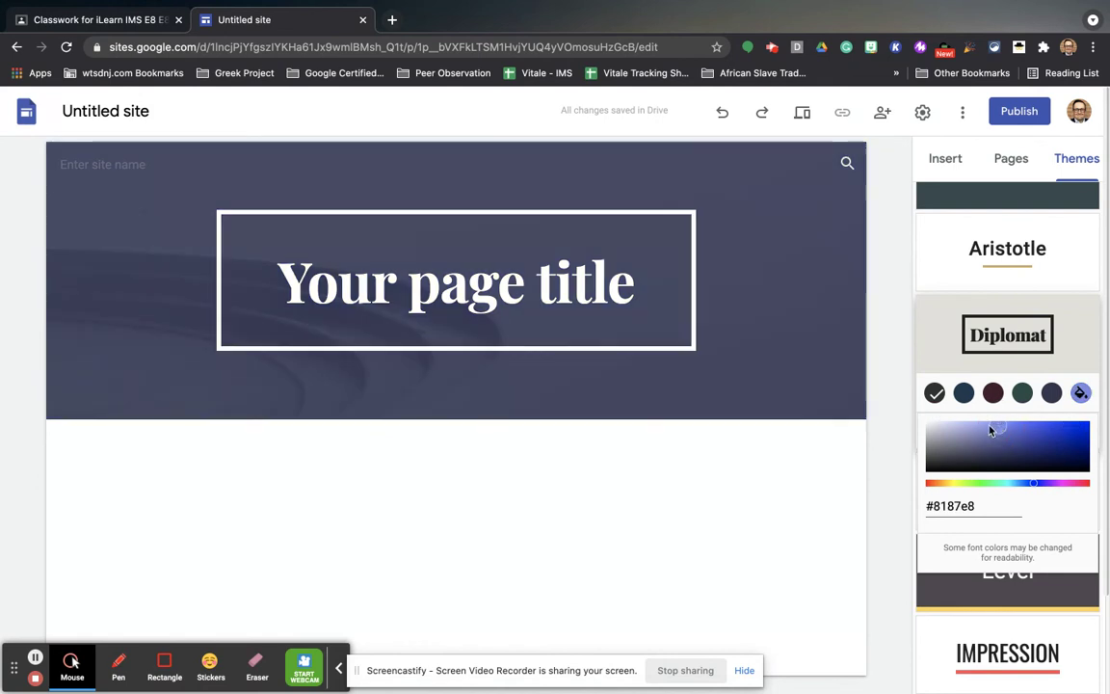
click(1016, 439)
click(1006, 429)
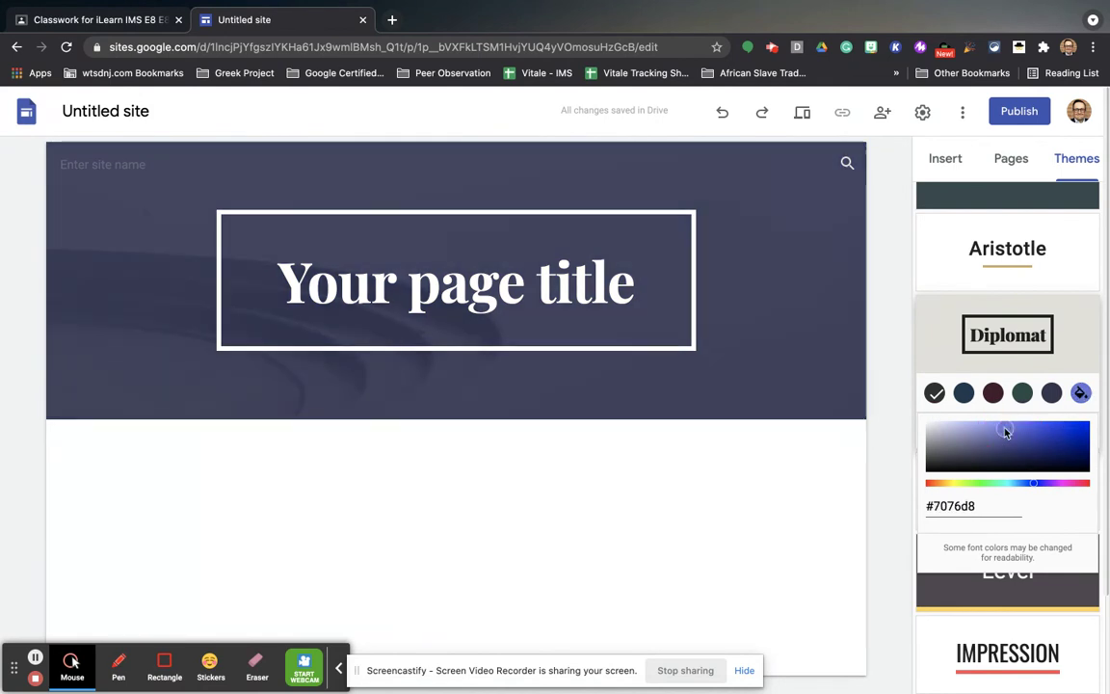
click(779, 288)
Replace the placeholder page title in the header with the teacher's name followed by "- All About Me"
click(588, 281)
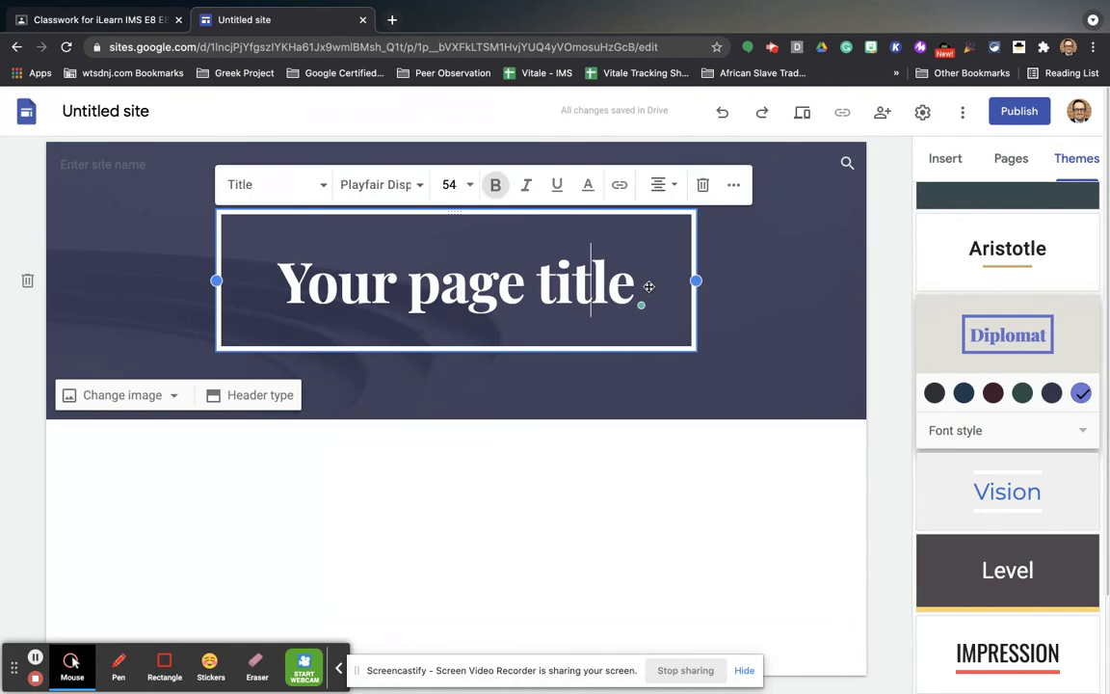
click(694, 465)
click(609, 281)
drag(643, 285, 260, 283)
key(BackSpace)
text(Mr. Via)
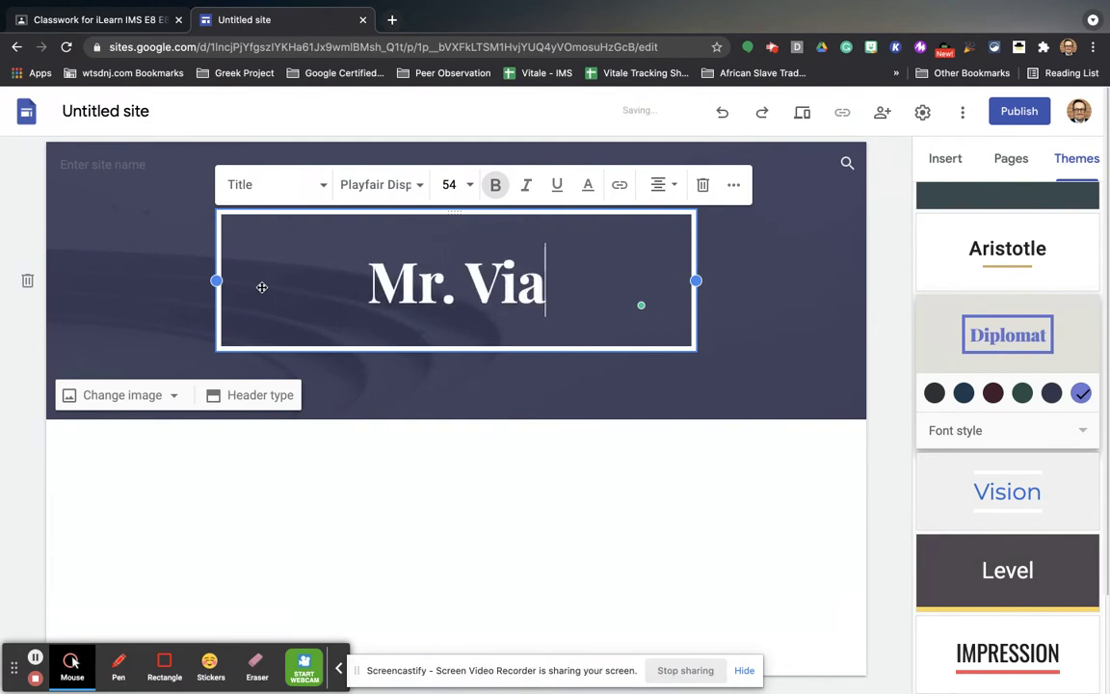
key(BackSpace)
text(tale - All A)
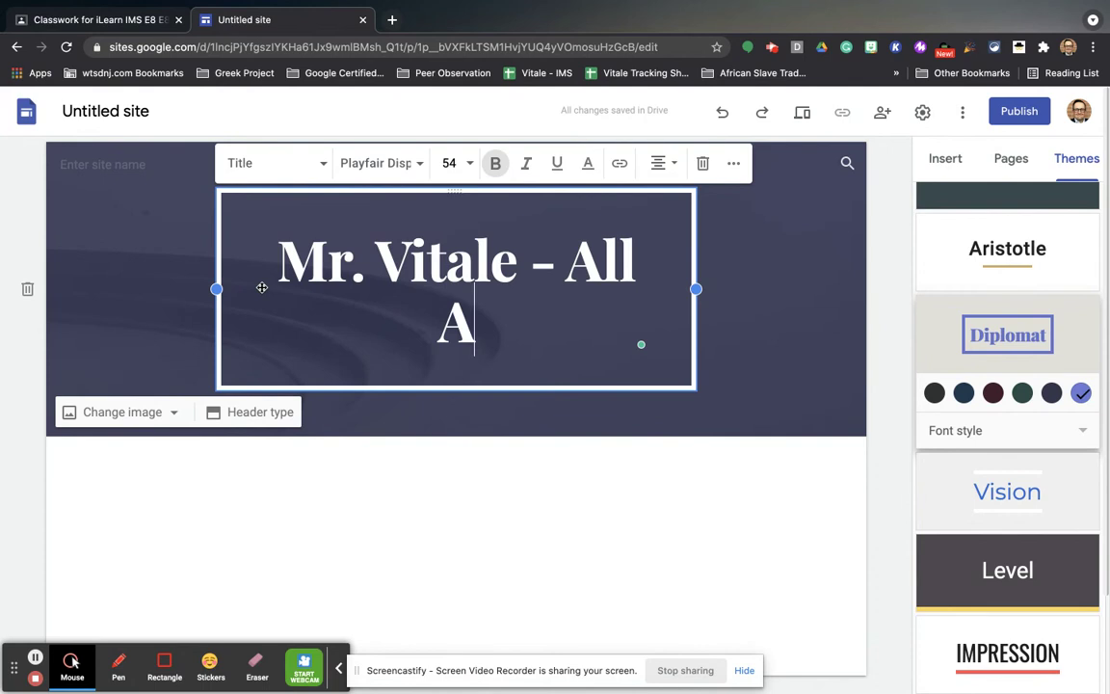
text(out)
key(BackSpace)
key(BackSpace)
key(BackSpace)
key(BackSpace)
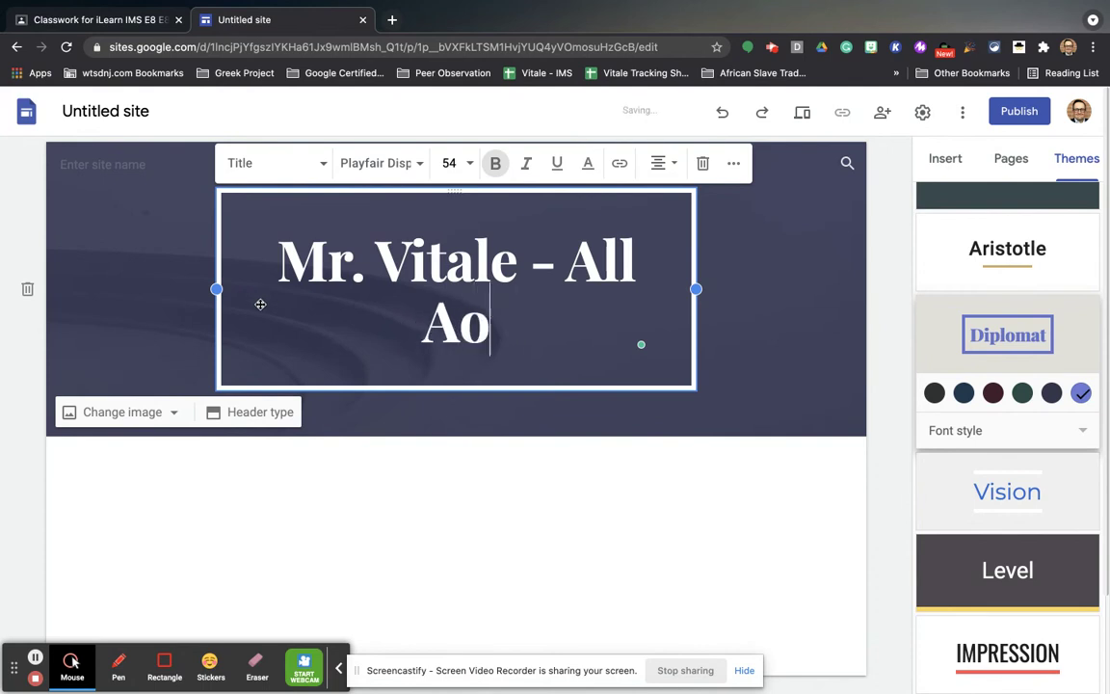
text(A)
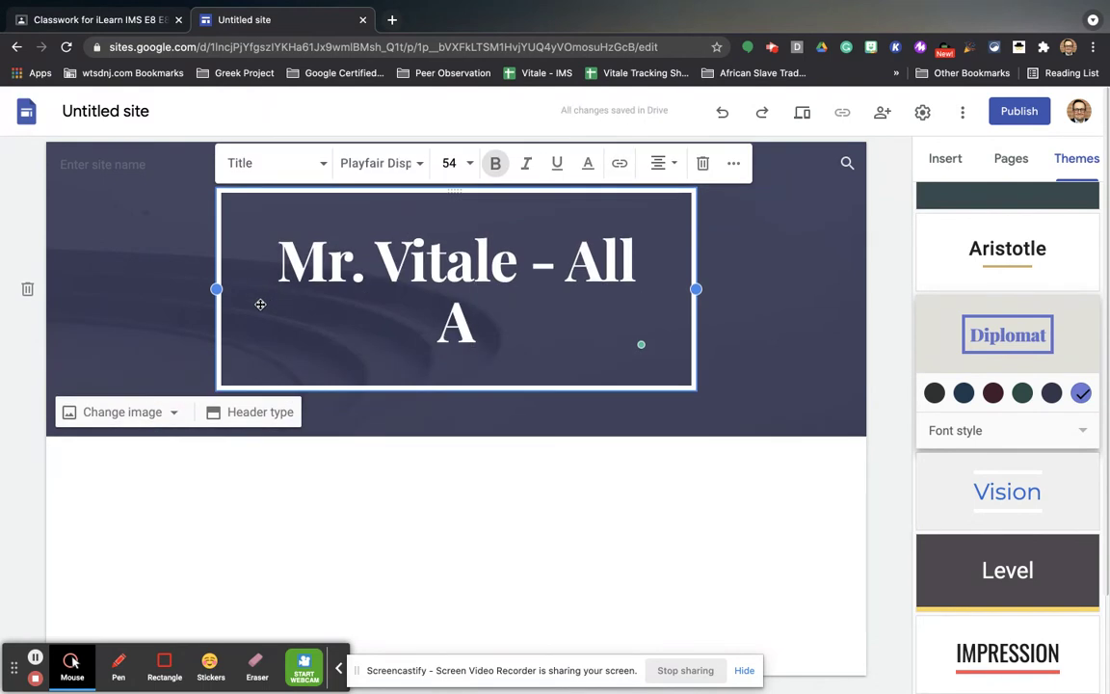
text(bou)
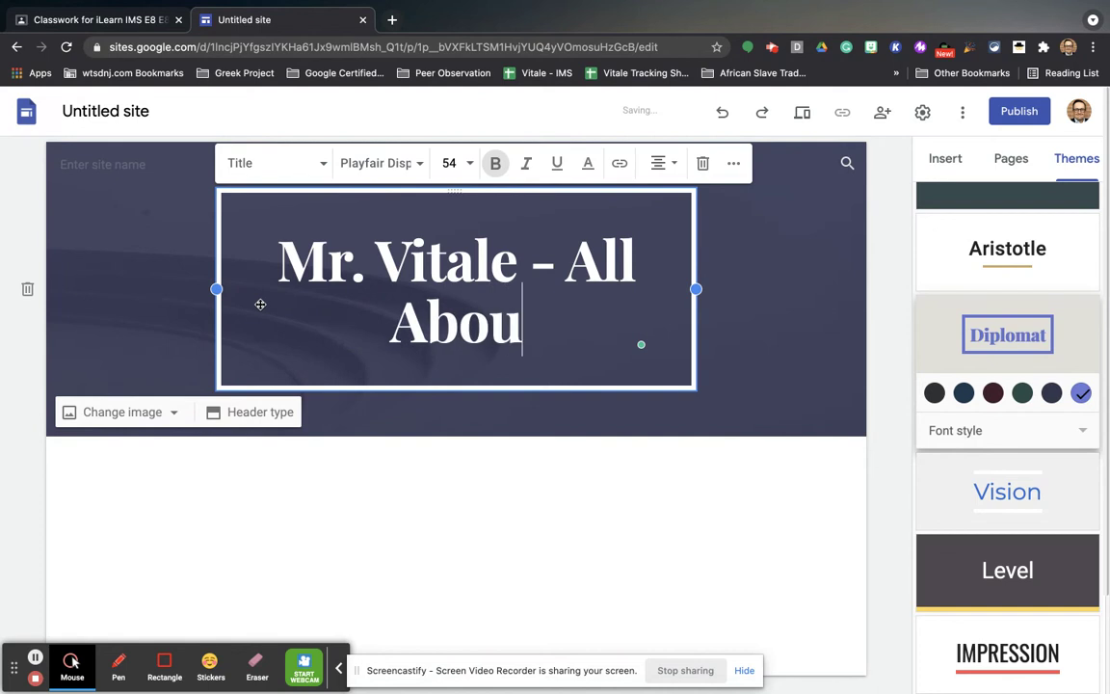
text(t Me)
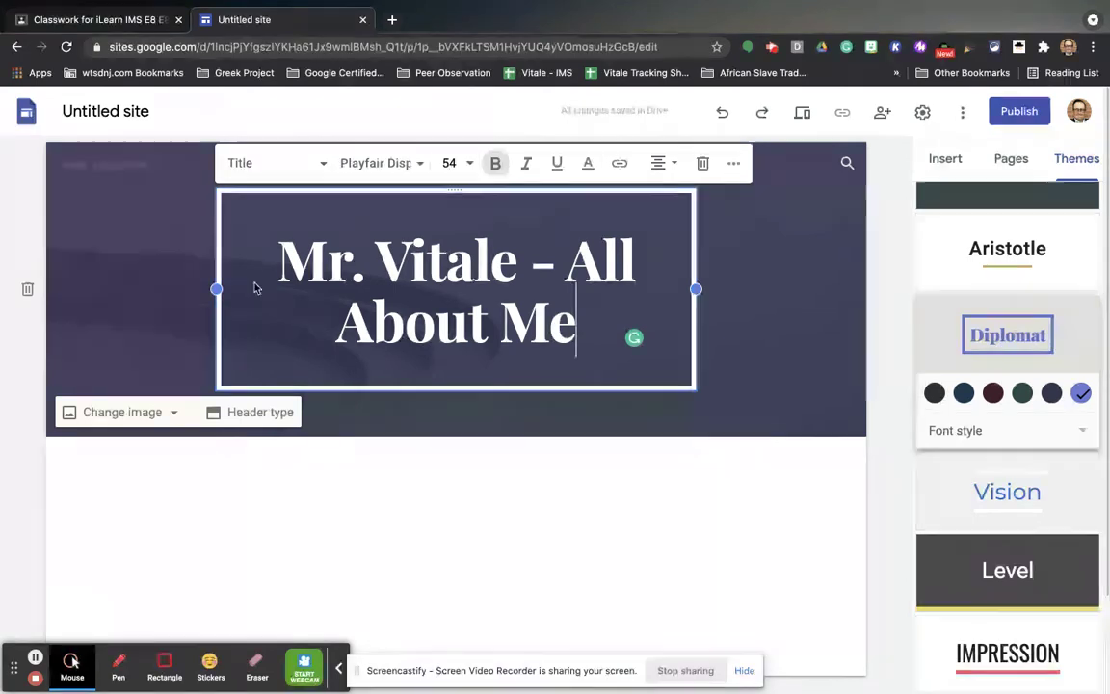
Rename the untitled site to the teacher's name followed by "E8"
click(154, 112)
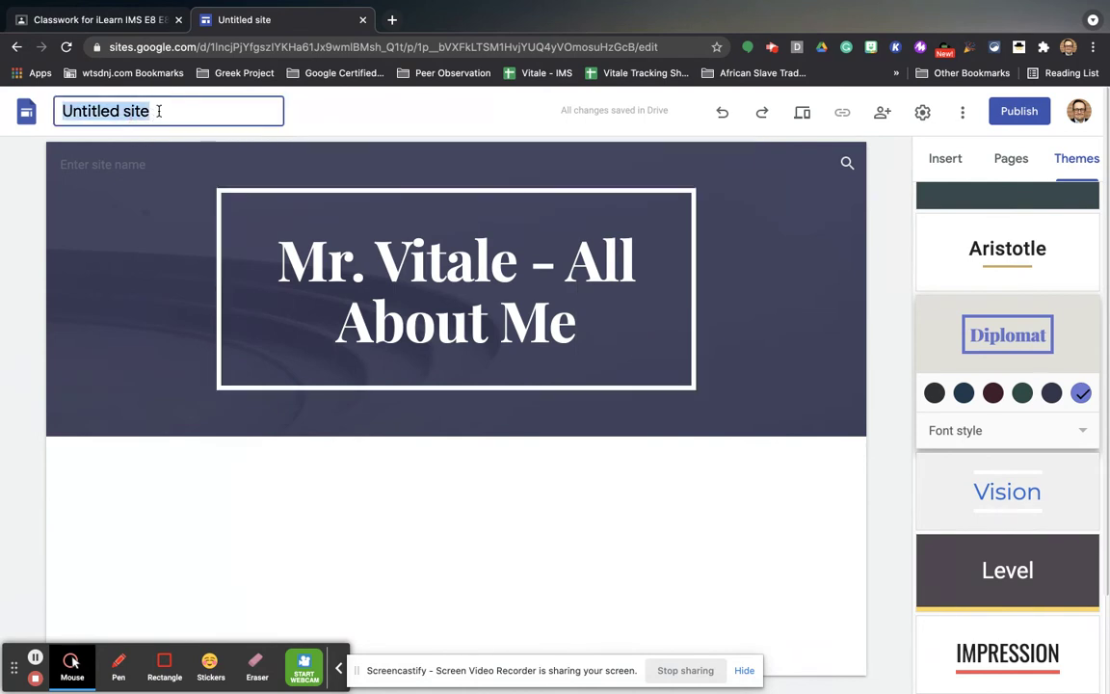
key(BackSpace)
text(Mr. Vitale E8)
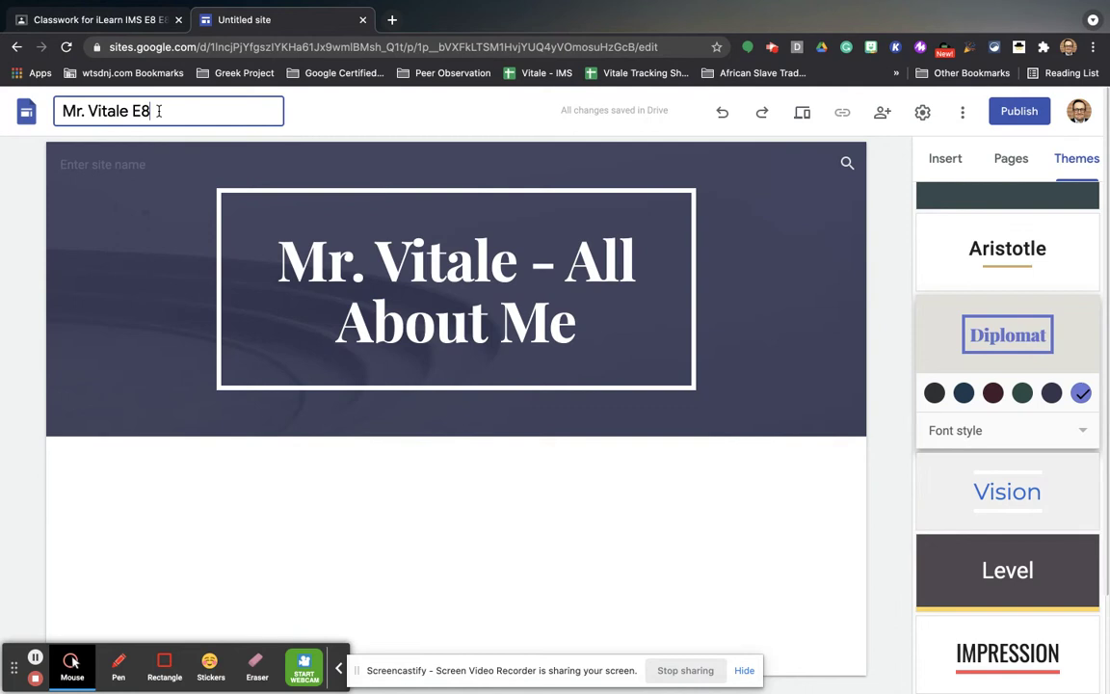
click(324, 242)
click(533, 489)
Insert a text box below the page header and set its text style to Heading
click(947, 162)
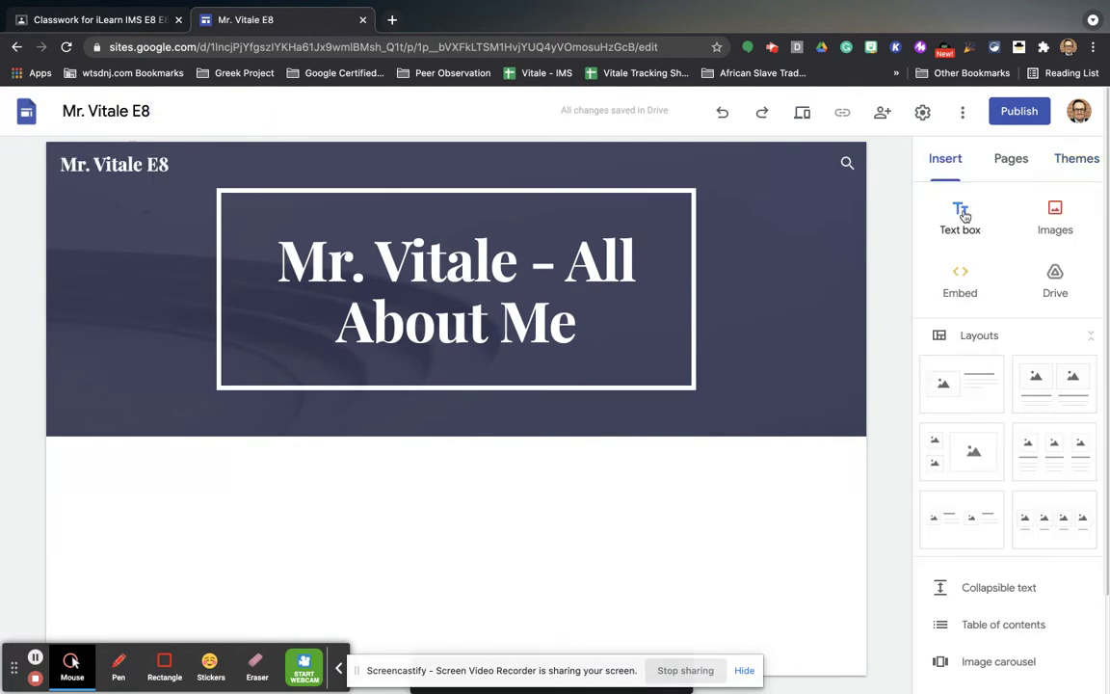
click(964, 216)
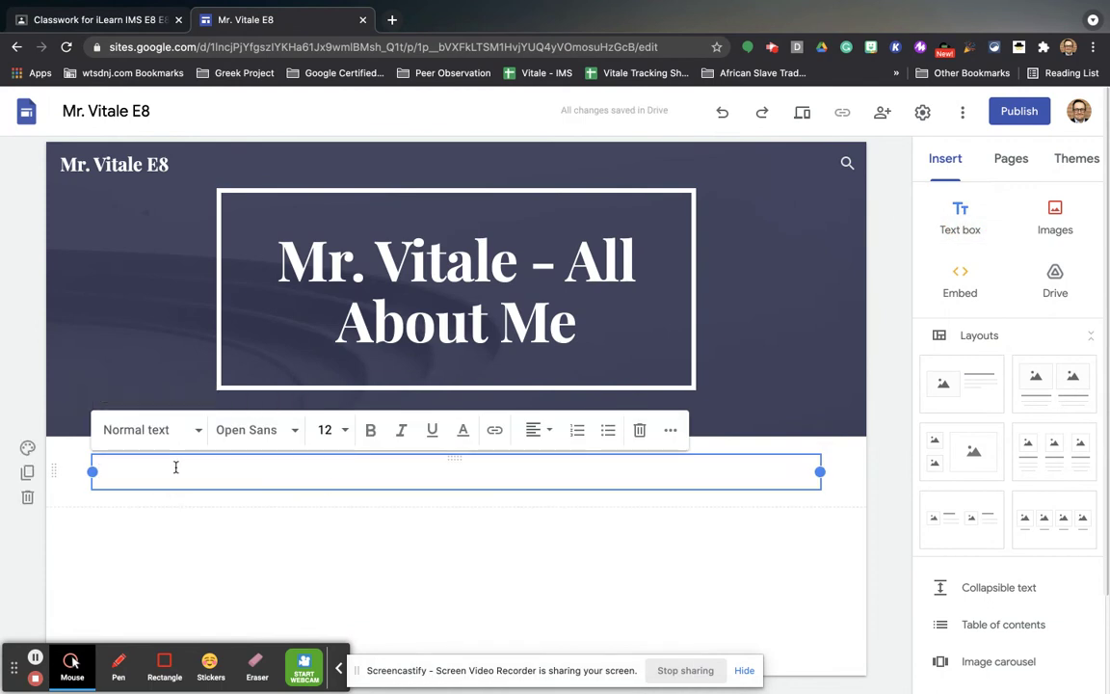
click(27, 496)
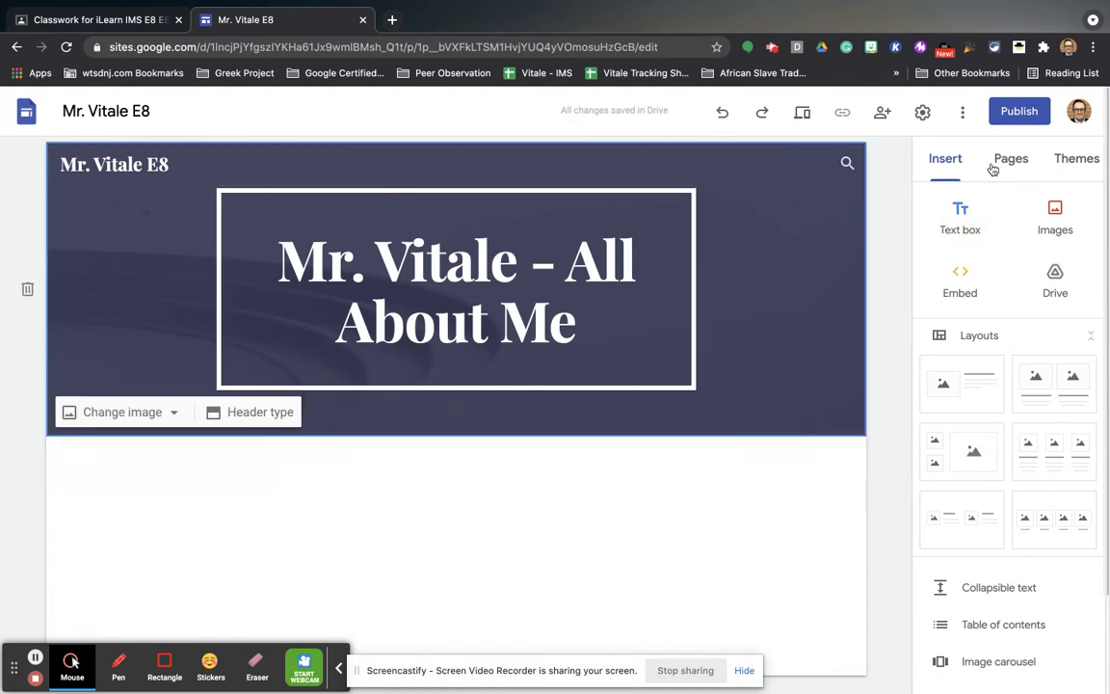
click(961, 220)
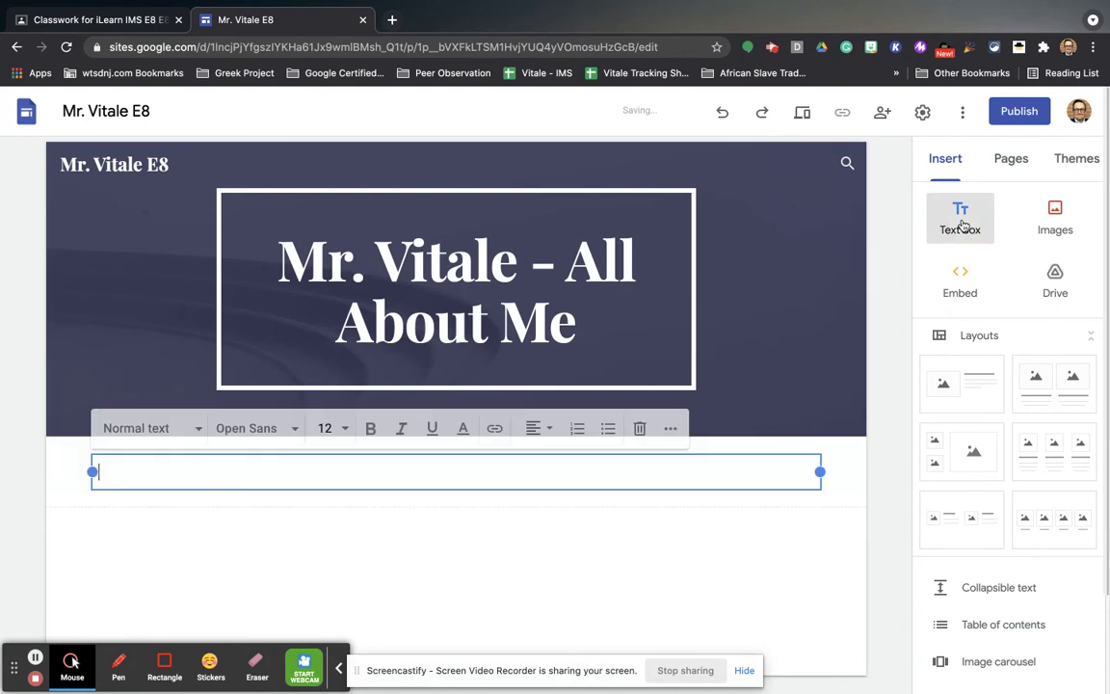
click(193, 433)
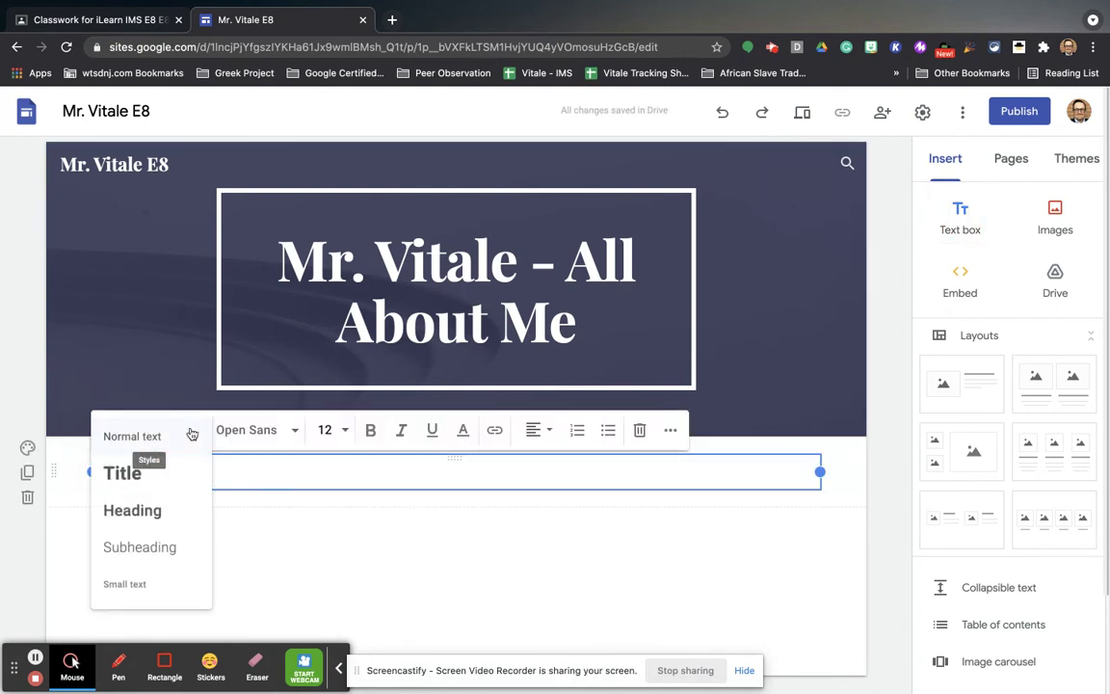
click(156, 511)
Enter "Hello! This is the site all about me! Check out the things i like to do and stuff I am involved with." as text
text(Hello! This is the site all aou)
key(BackSpace)
key(BackSpace)
text(bout me!  Check out the things i like to do and )
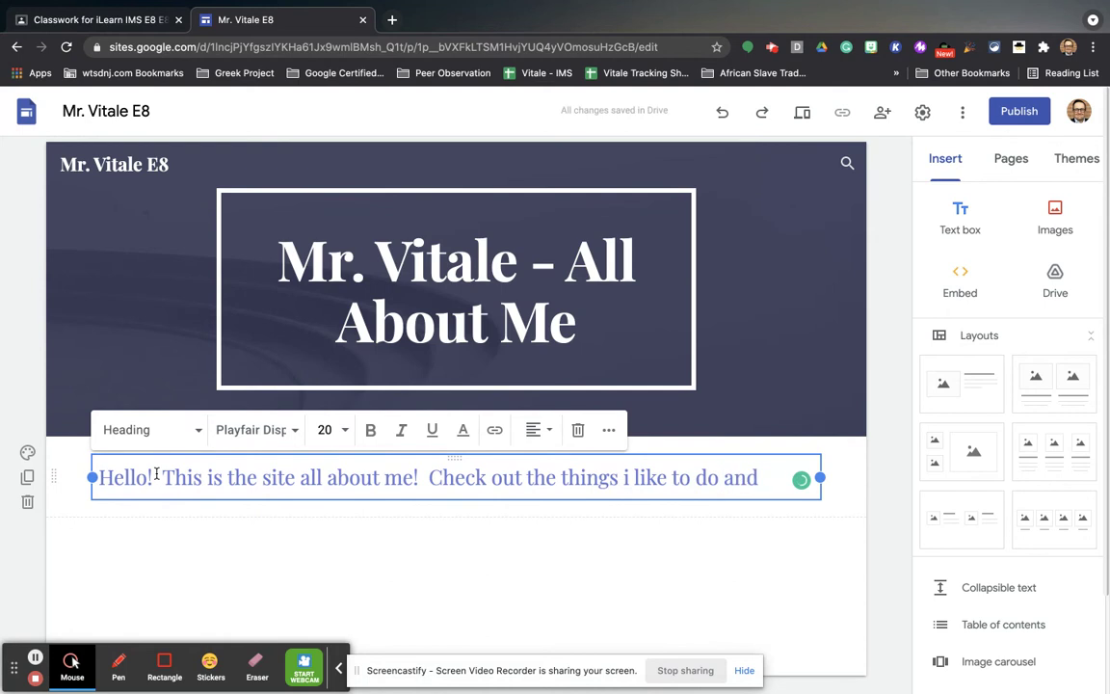
text(stuff I am involved wit.)
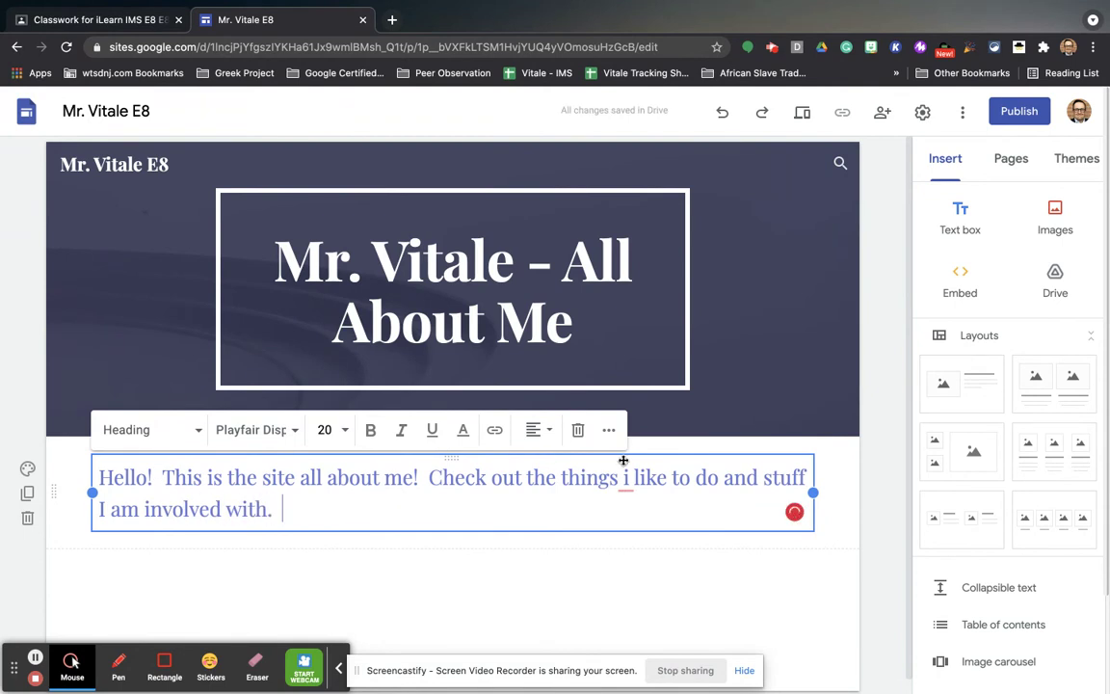
Capitalize the lowercase "i" before "like to do" in the introductory text and finish editing the text box
mouse_move(626, 477)
click(626, 528)
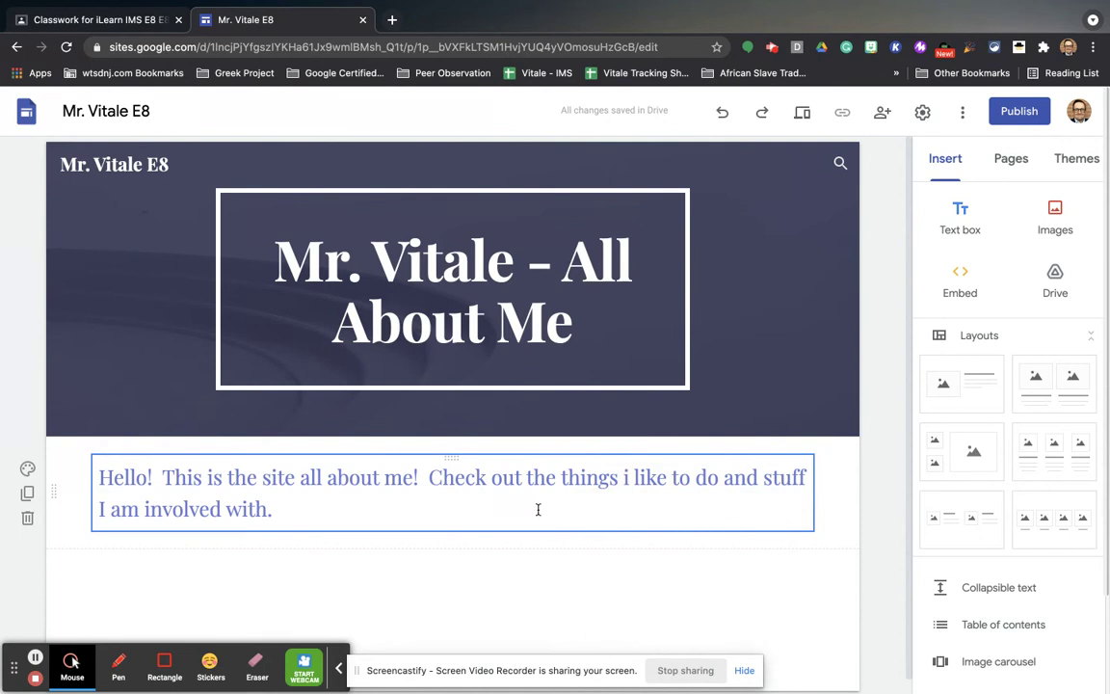
click(626, 477)
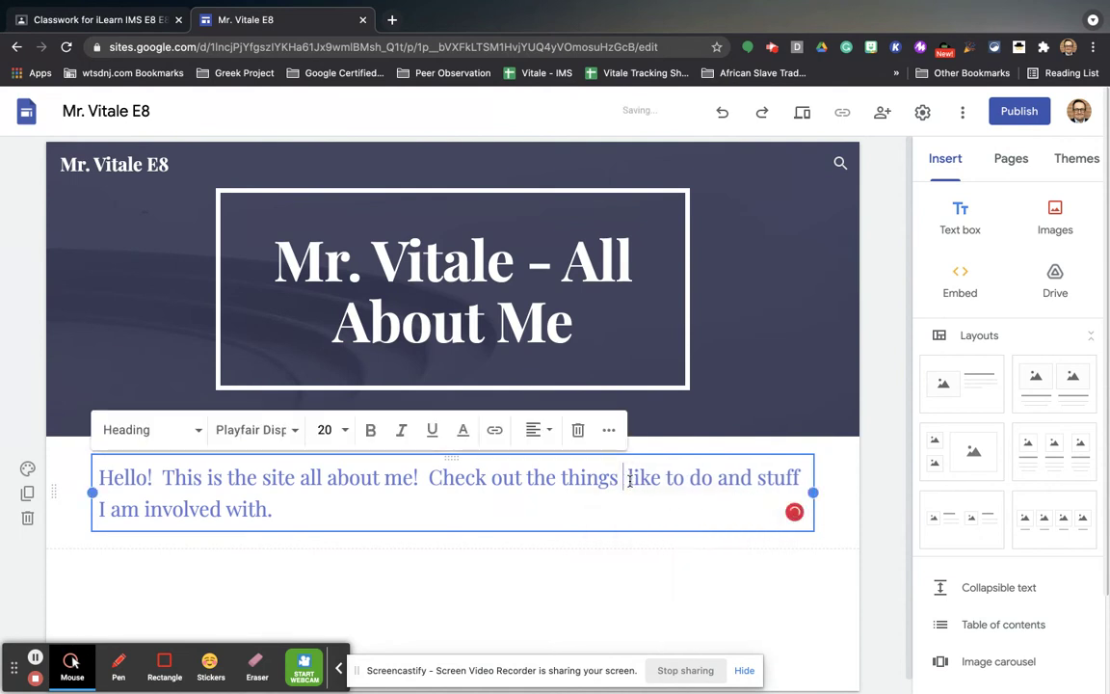
click(443, 516)
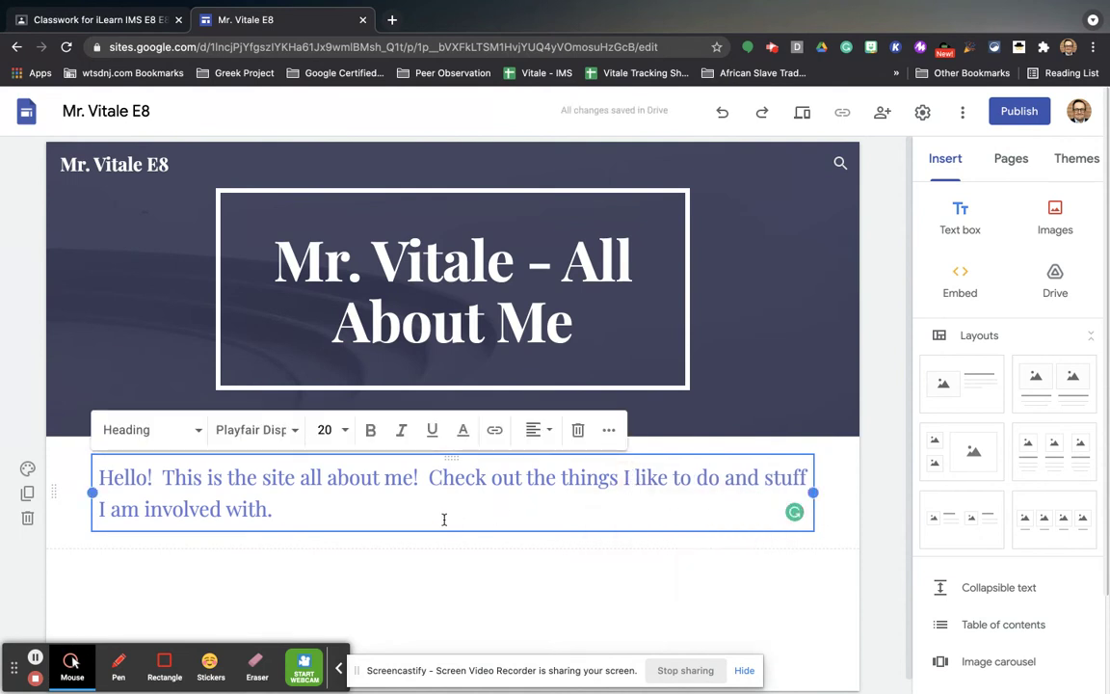
scroll(1043, 309, down, 1)
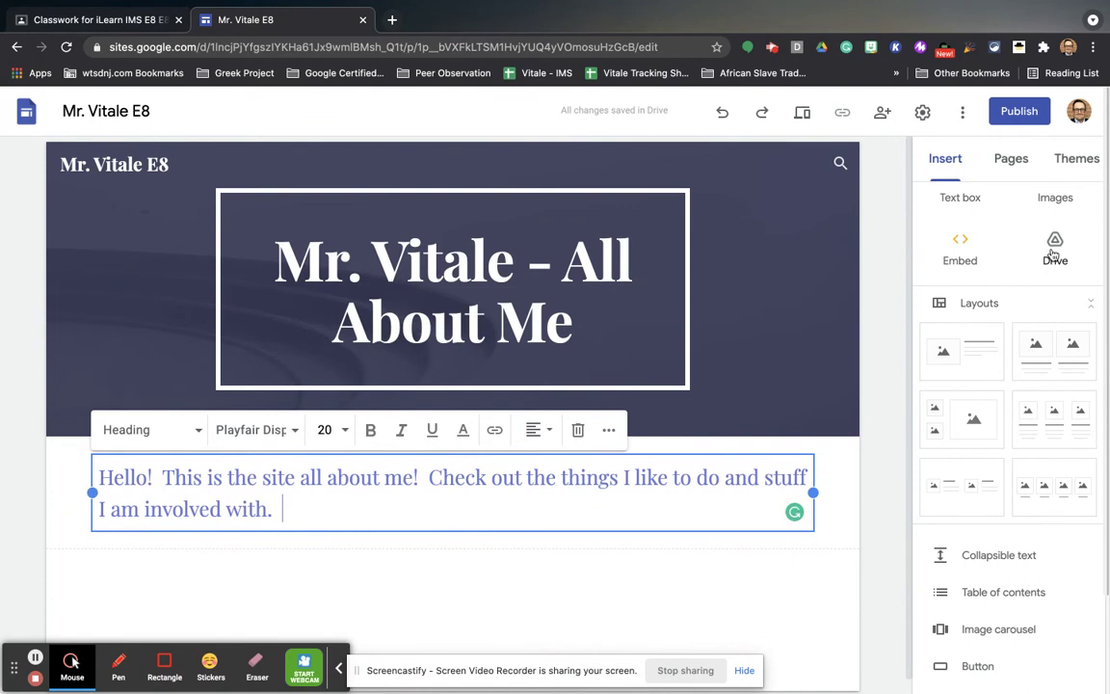
click(542, 573)
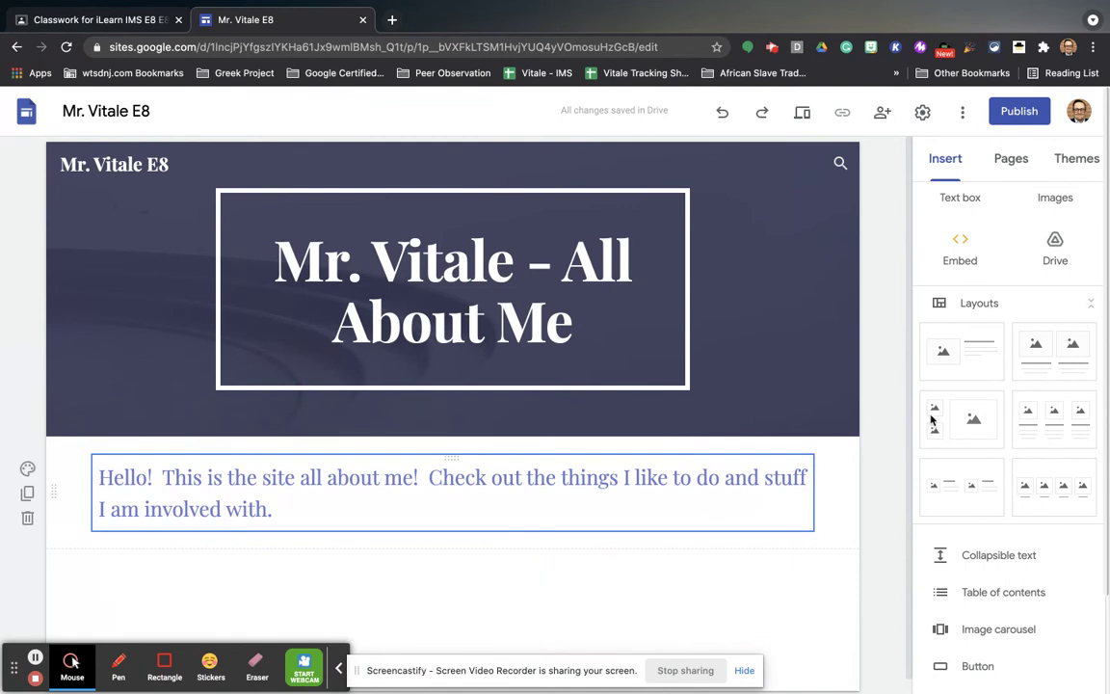
Try to insert the Class Expectations presentation from Google Drive by searching for "classroom expec"
click(1055, 246)
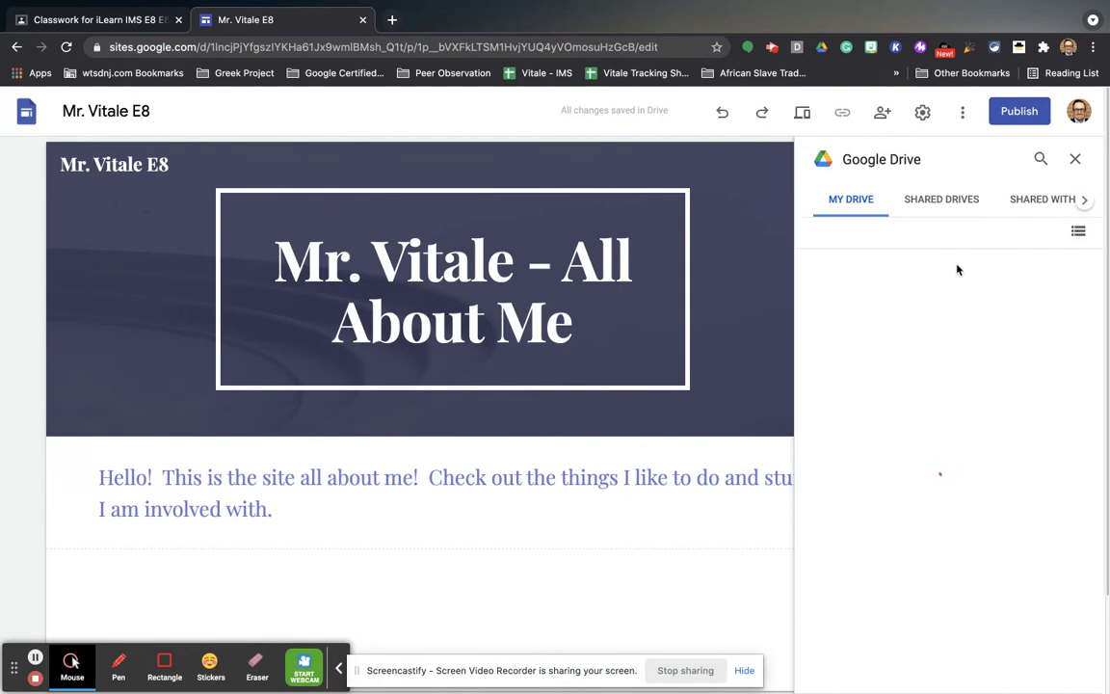
click(1042, 160)
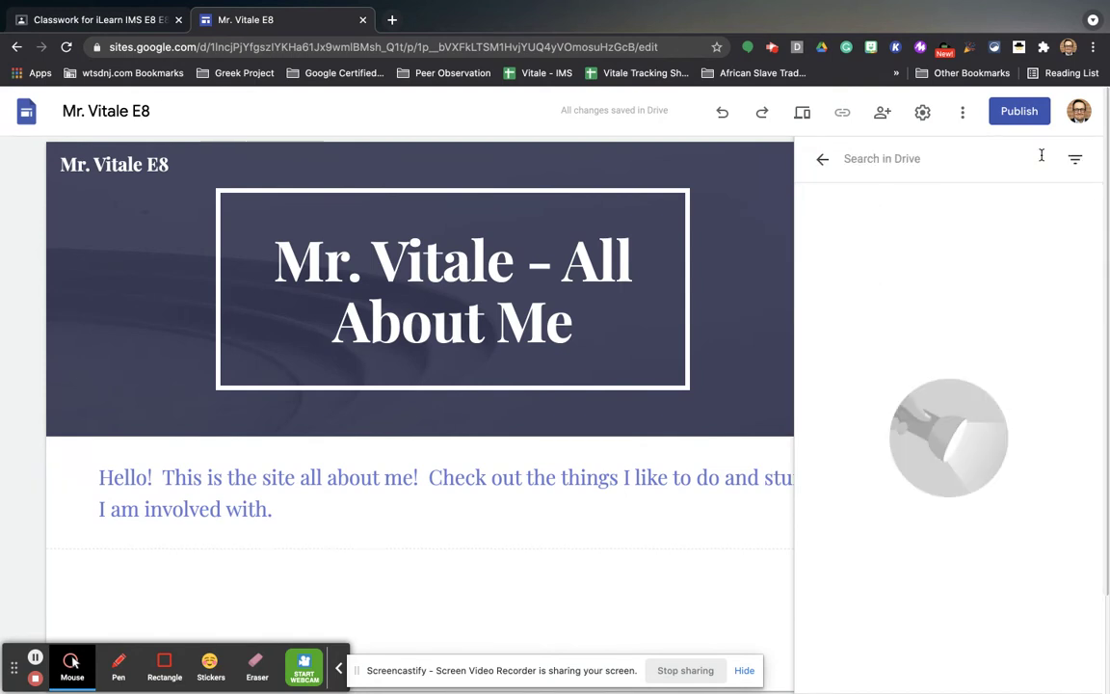
text(classr)
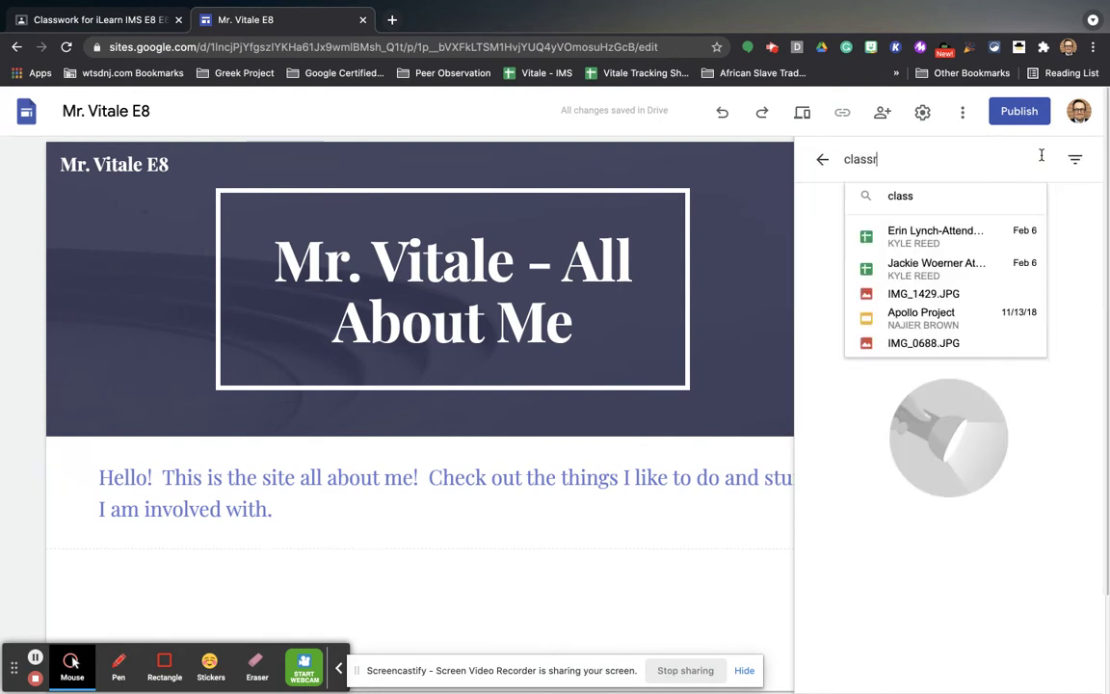
text(oom expec)
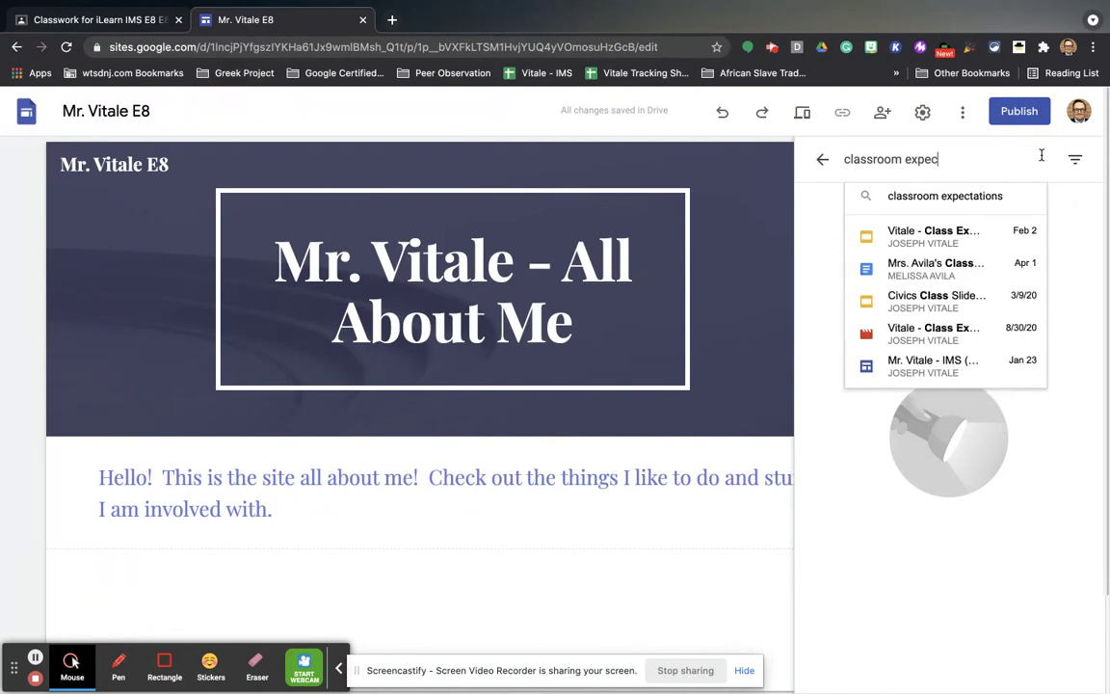
click(964, 231)
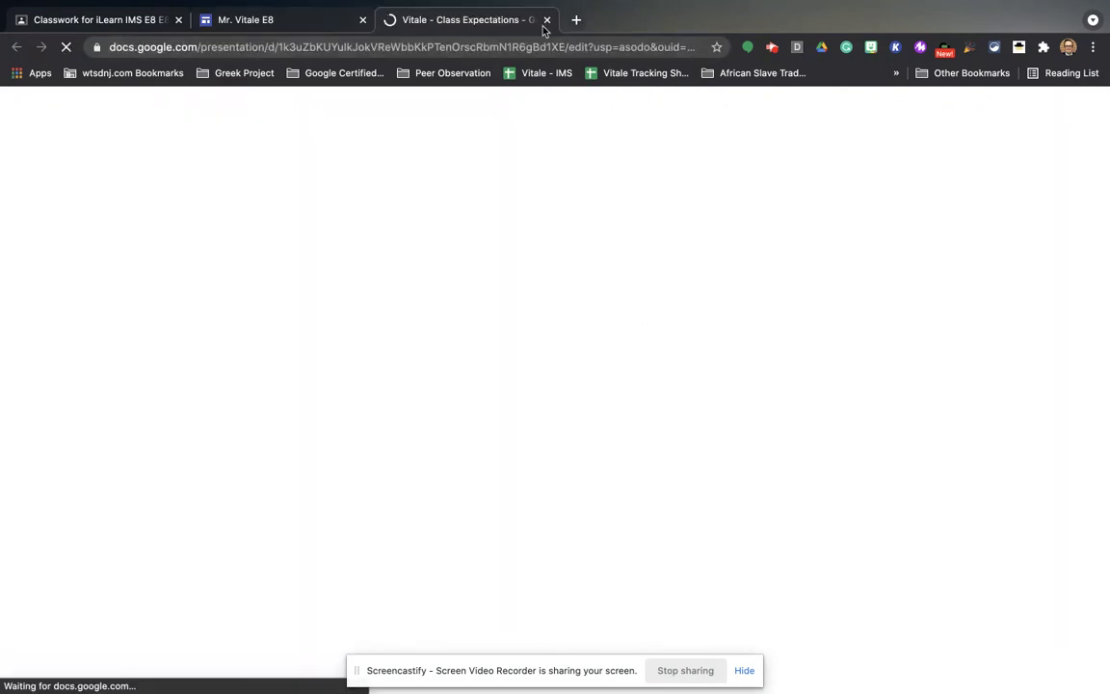
key(ctrl+w)
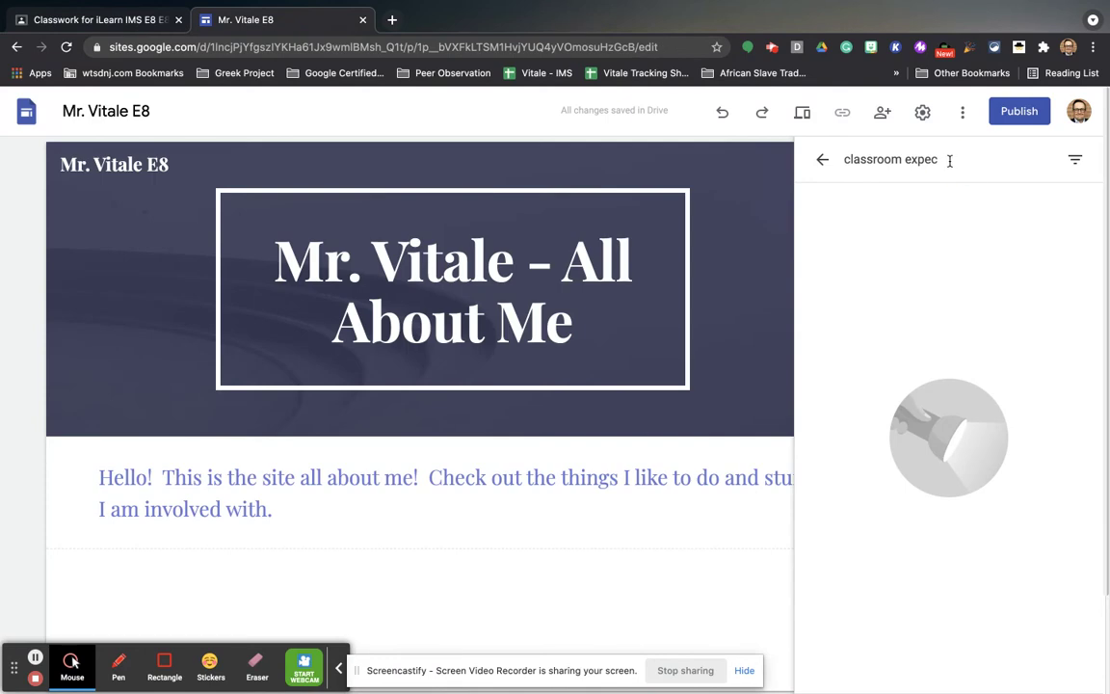
Search Drive for "classroom expectations", open the Class Expectations presentation in its own tab, and return to the site
text(ons)
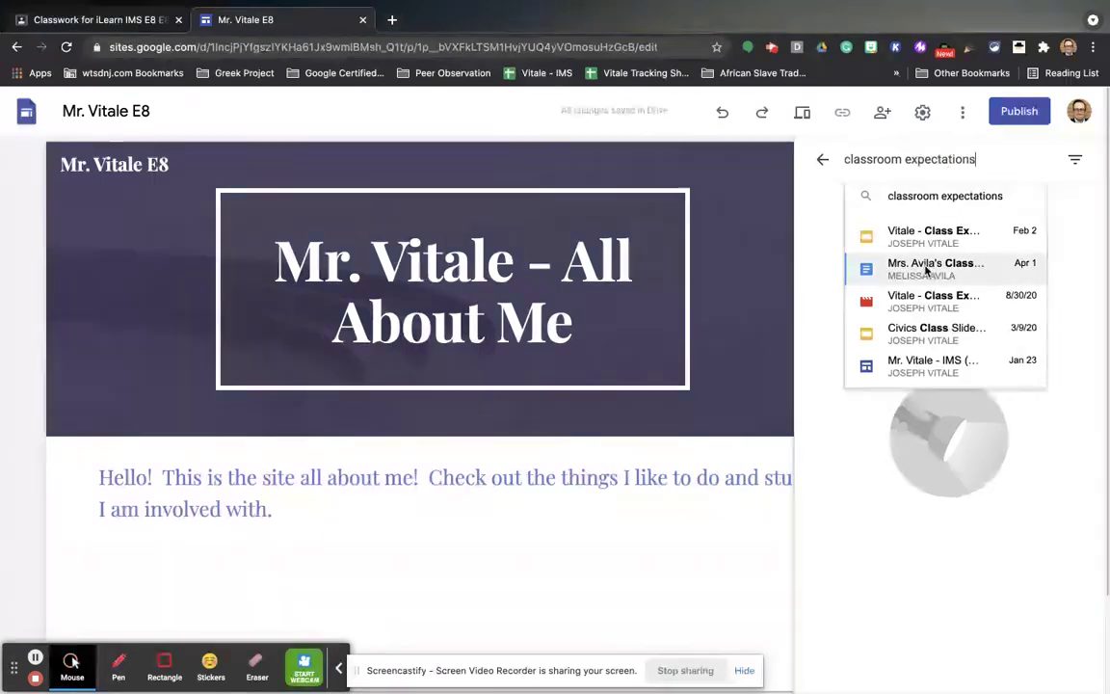
click(940, 231)
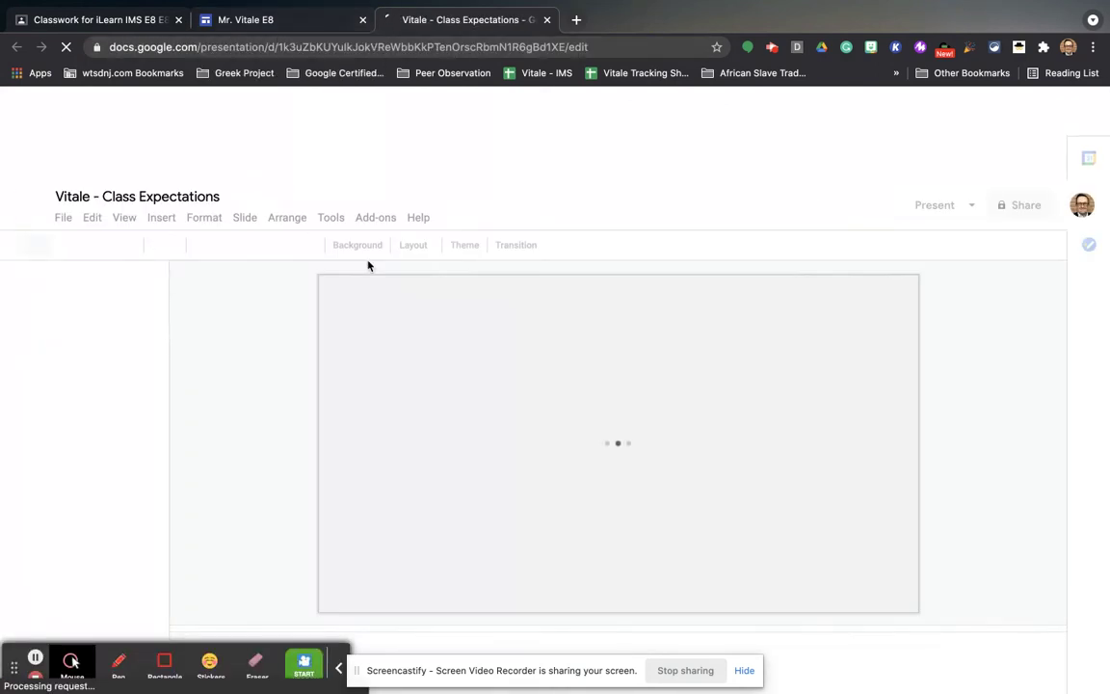
click(291, 24)
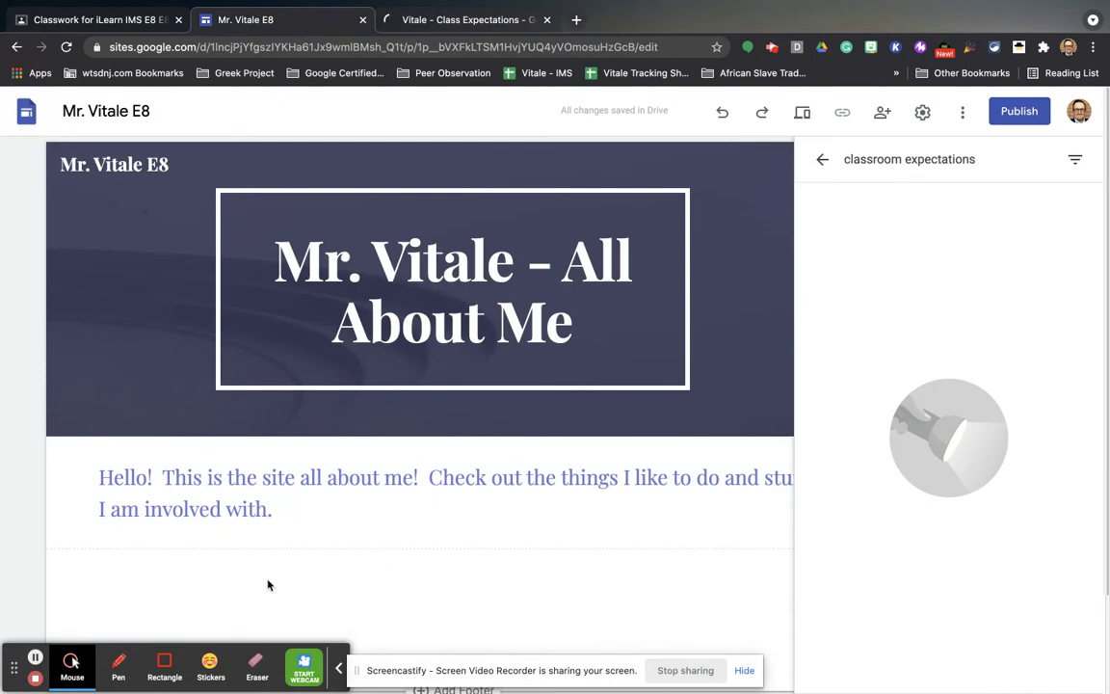
scroll(269, 585, down, 1)
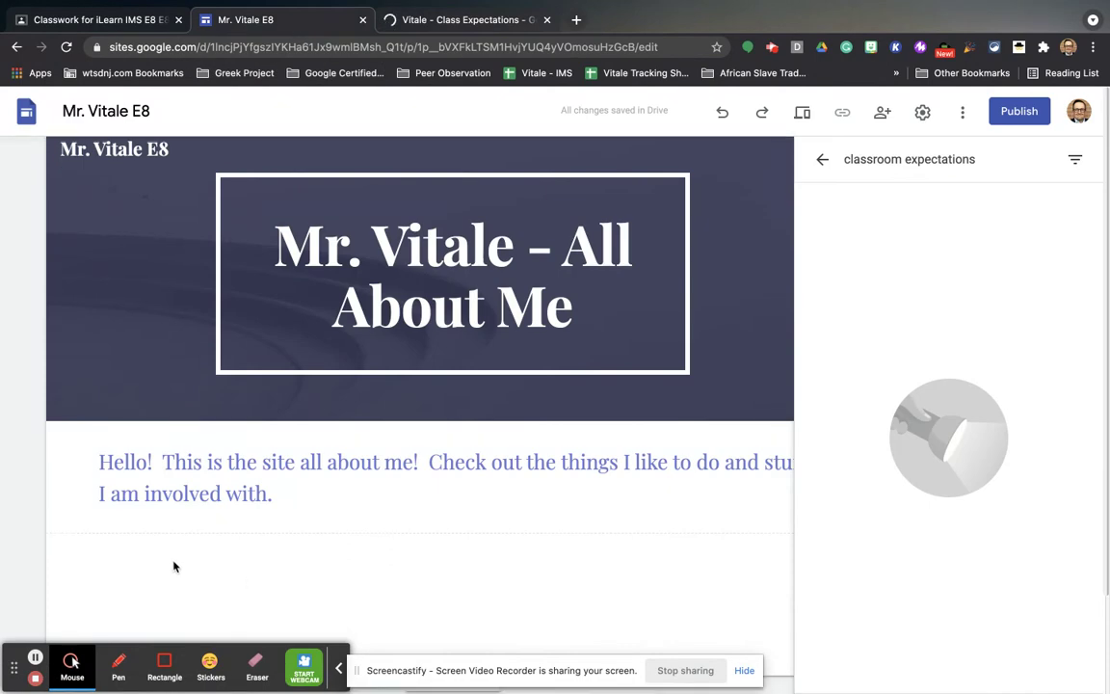
Insert the Class Expectations presentation from Google Drive's recent files into the page
click(823, 160)
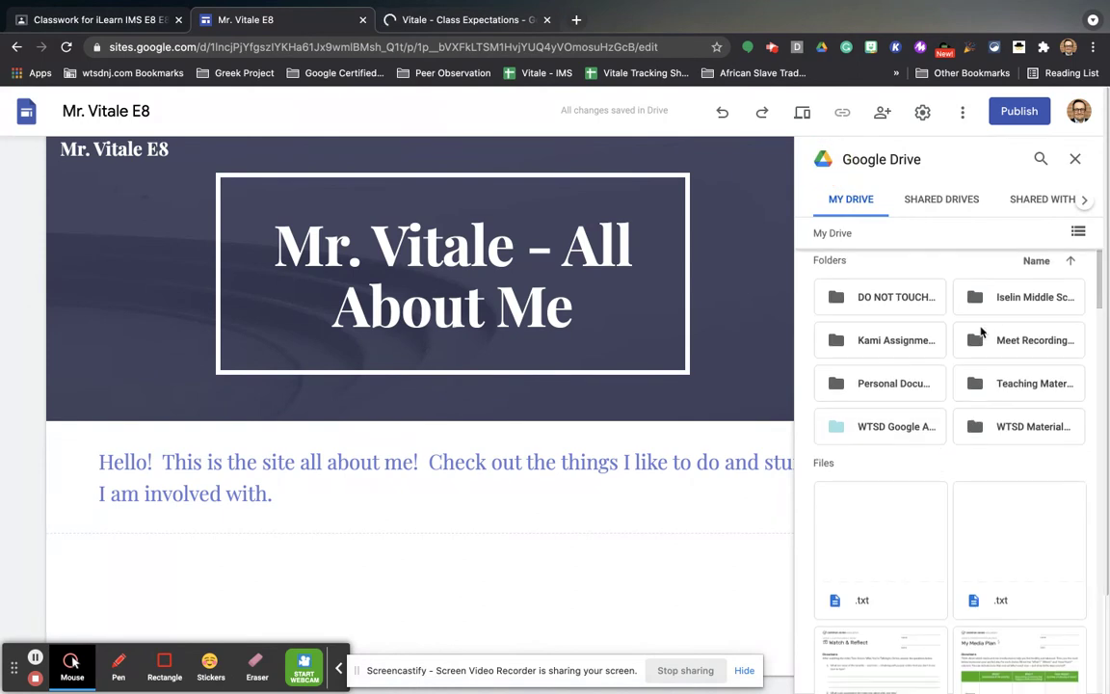
scroll(981, 331, down, 1)
scroll(981, 332, up, 1)
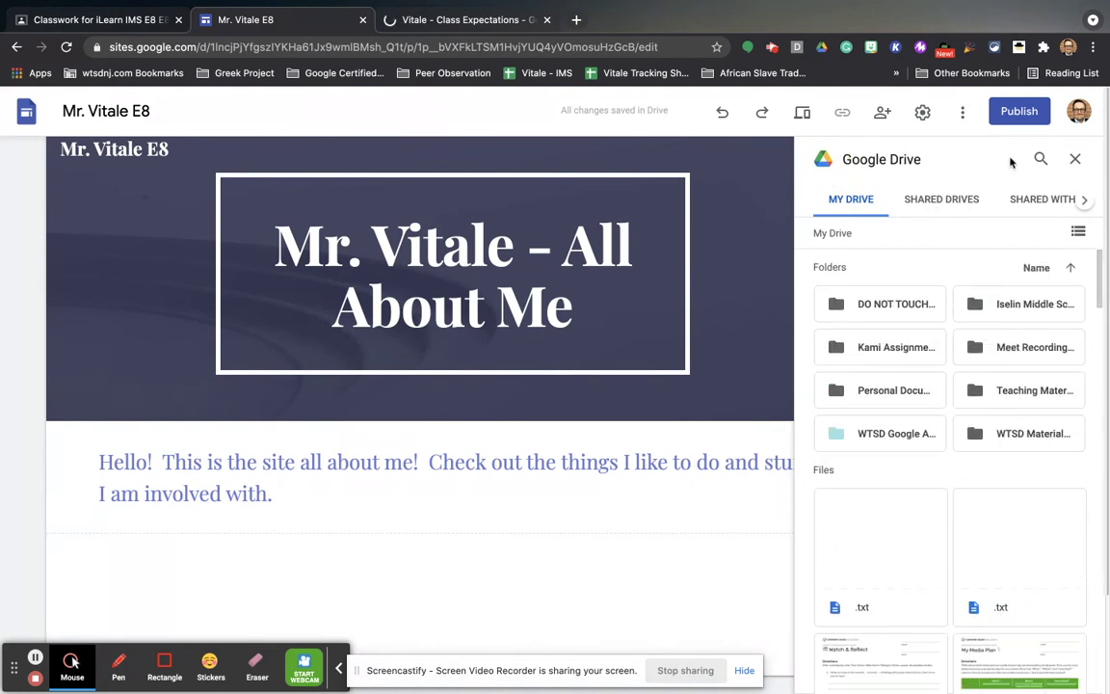
click(1086, 202)
double_click(1088, 201)
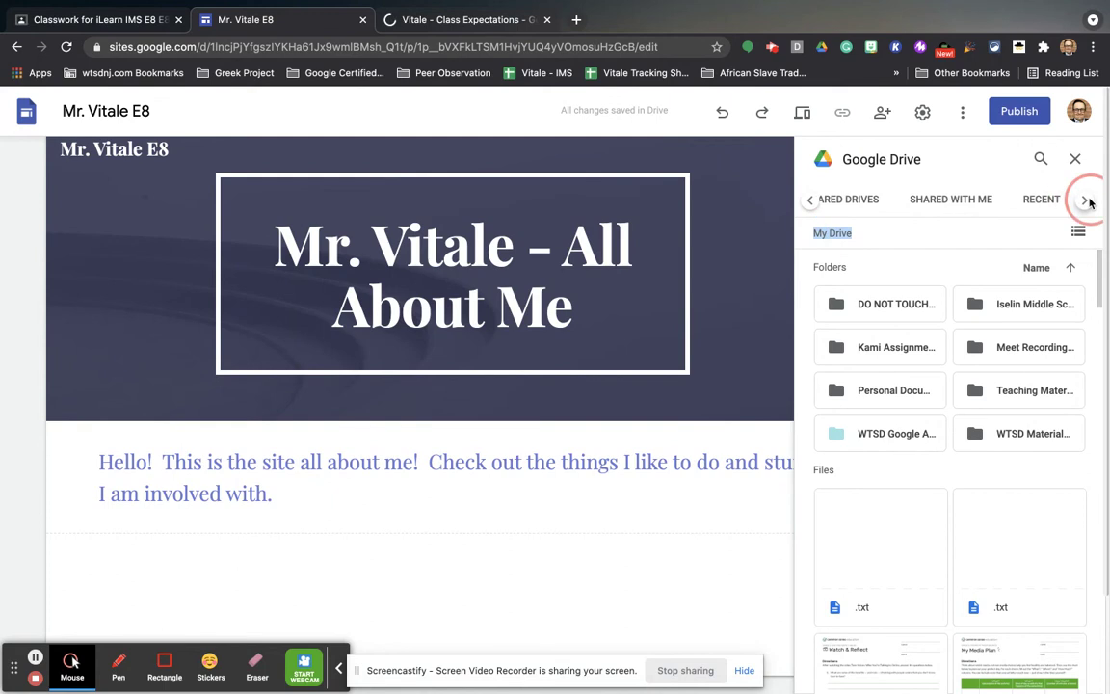
click(1017, 199)
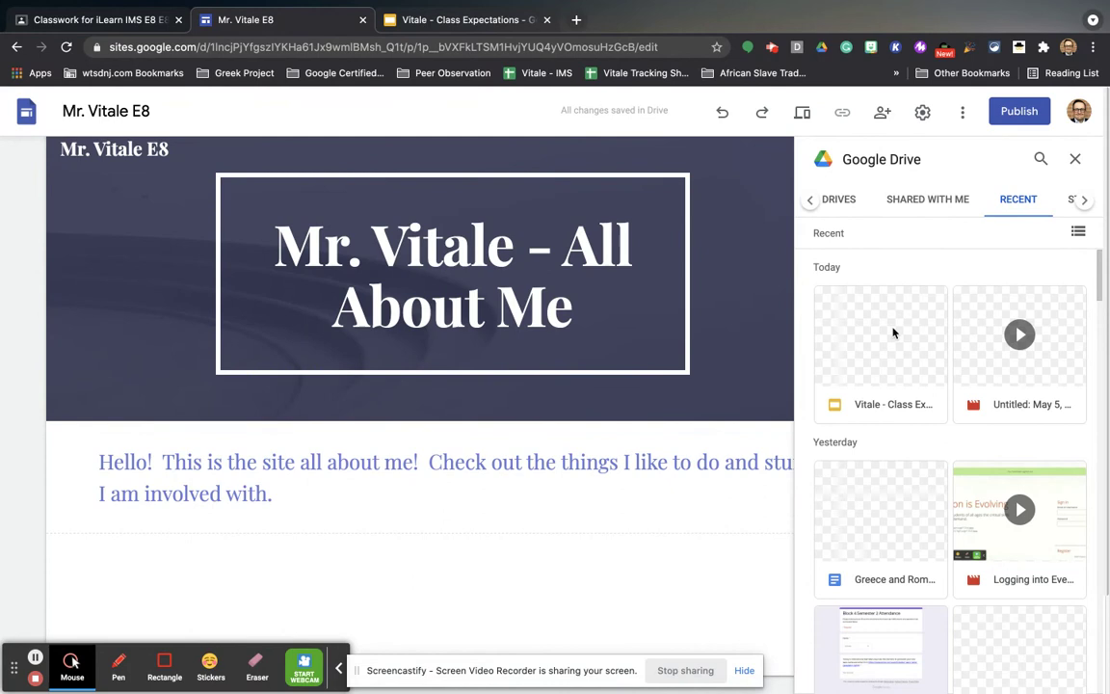
click(877, 362)
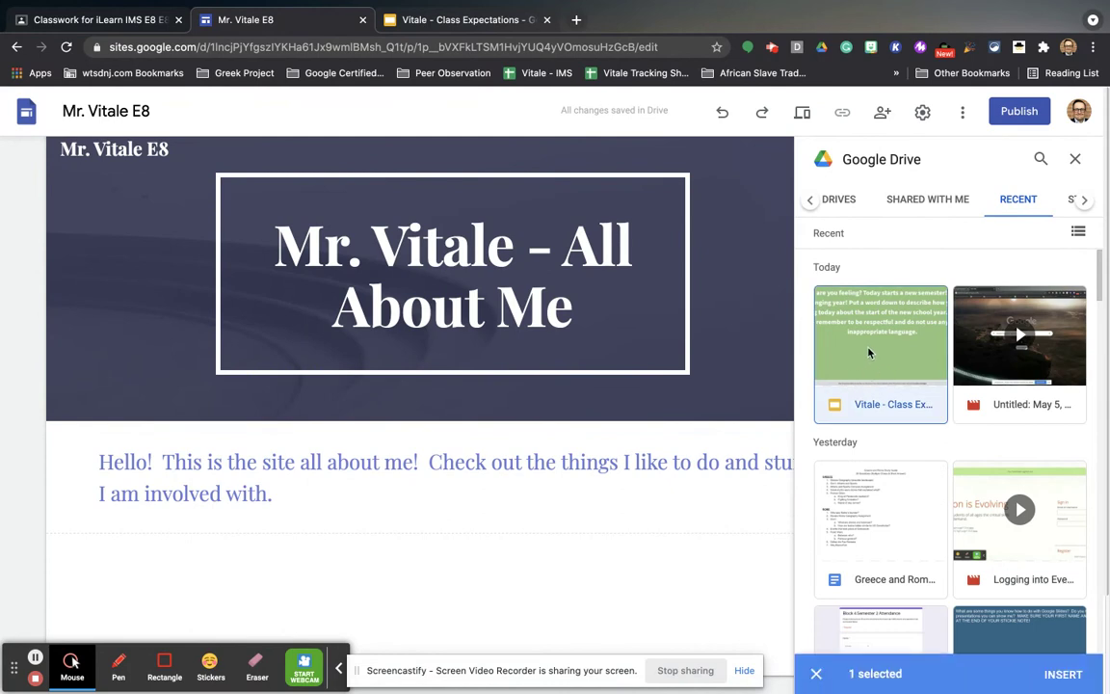
click(1063, 675)
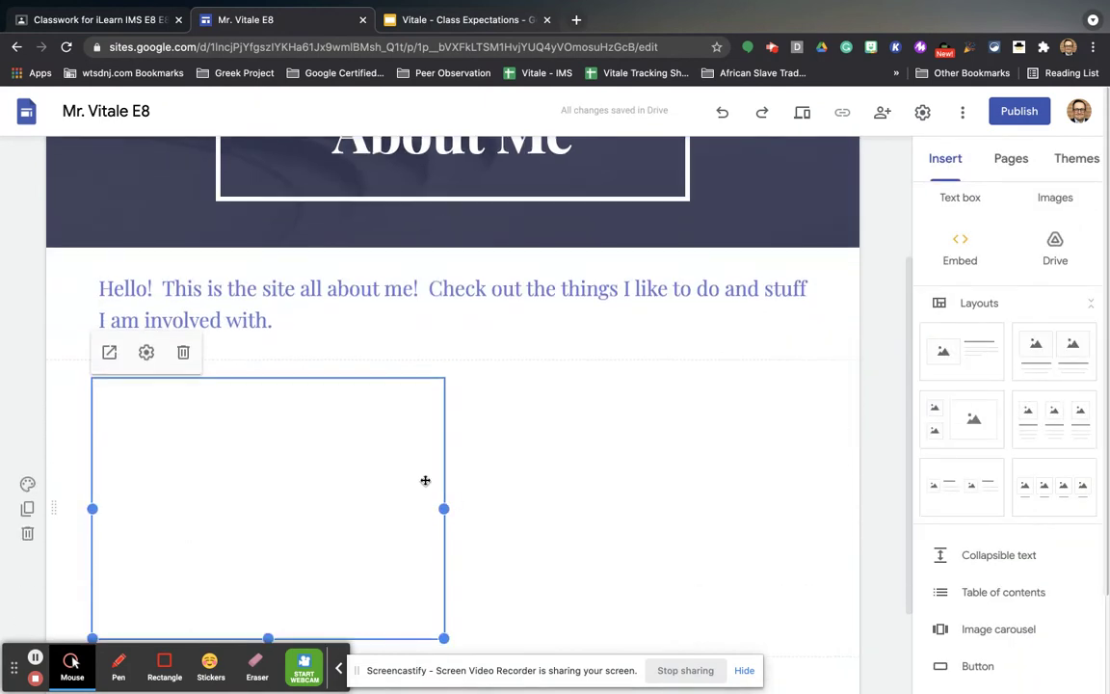
Centre the embedded presentation beneath the introductory text and try moving to its next slide
drag(285, 496, 493, 501)
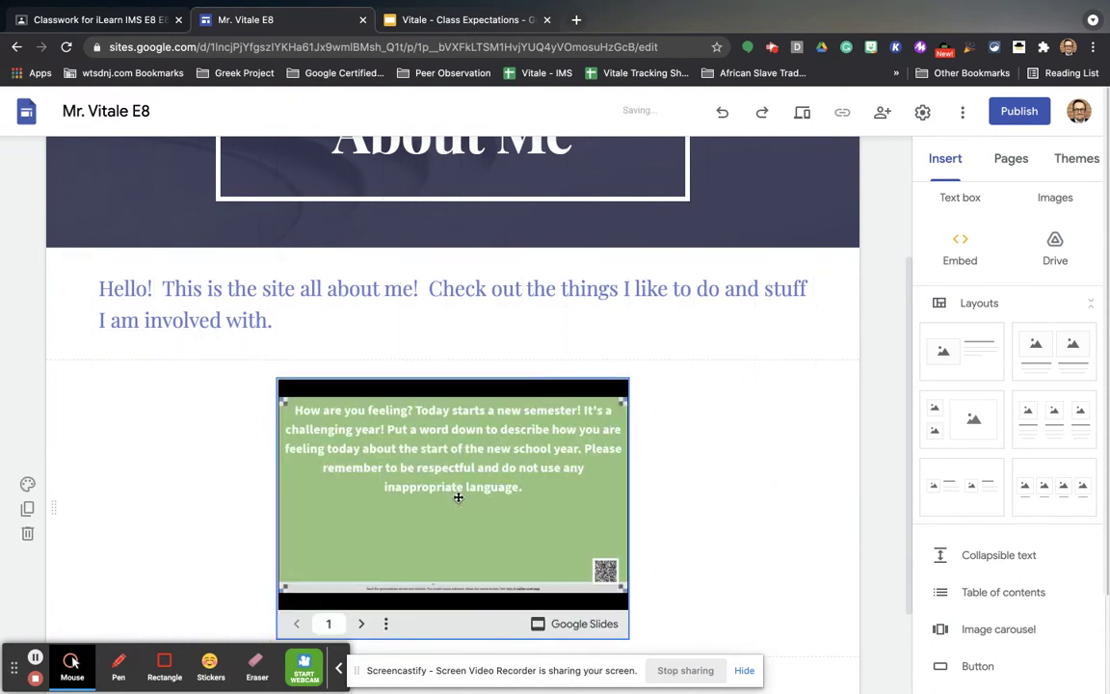
scroll(454, 538, down, 2)
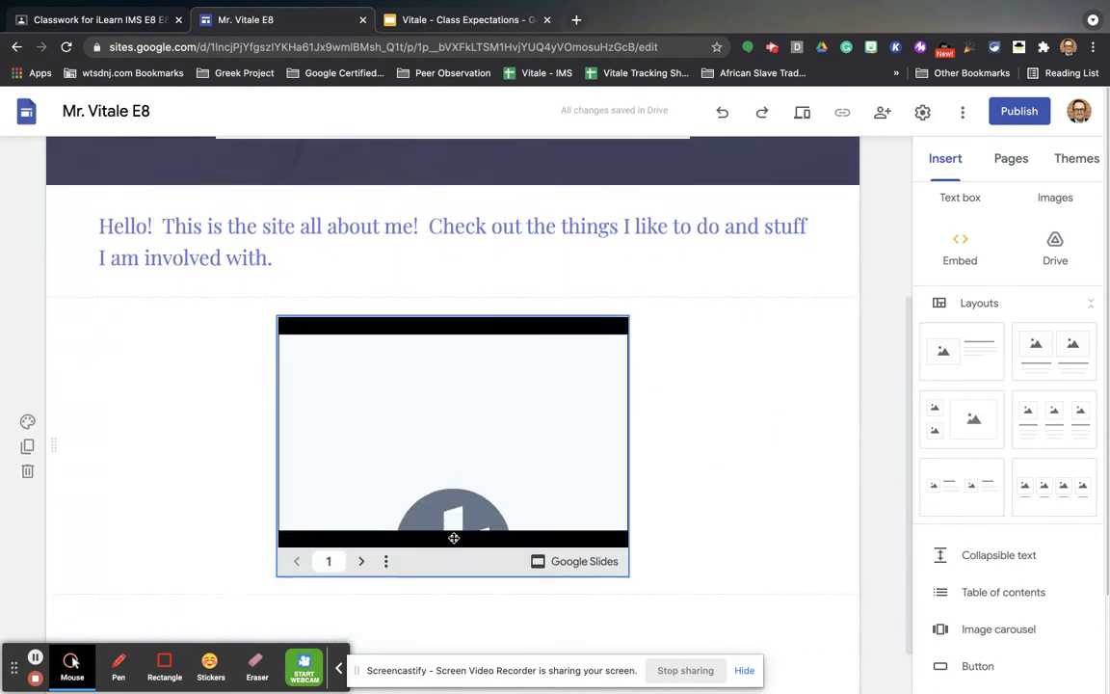
click(361, 550)
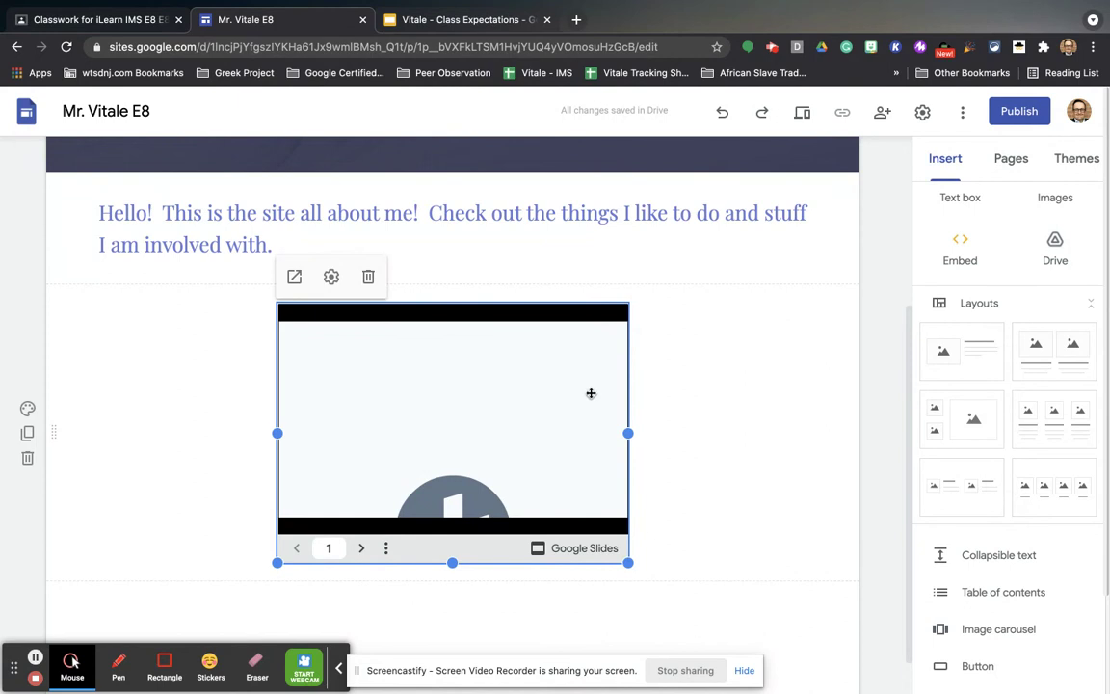
scroll(772, 409, up, 5)
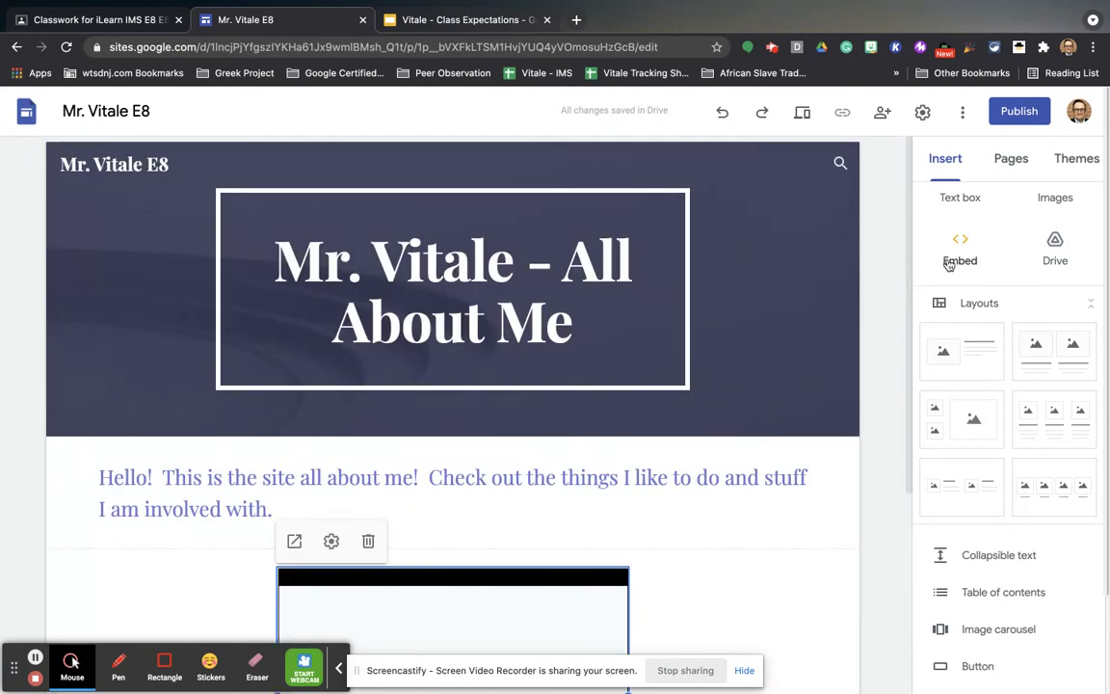
click(962, 253)
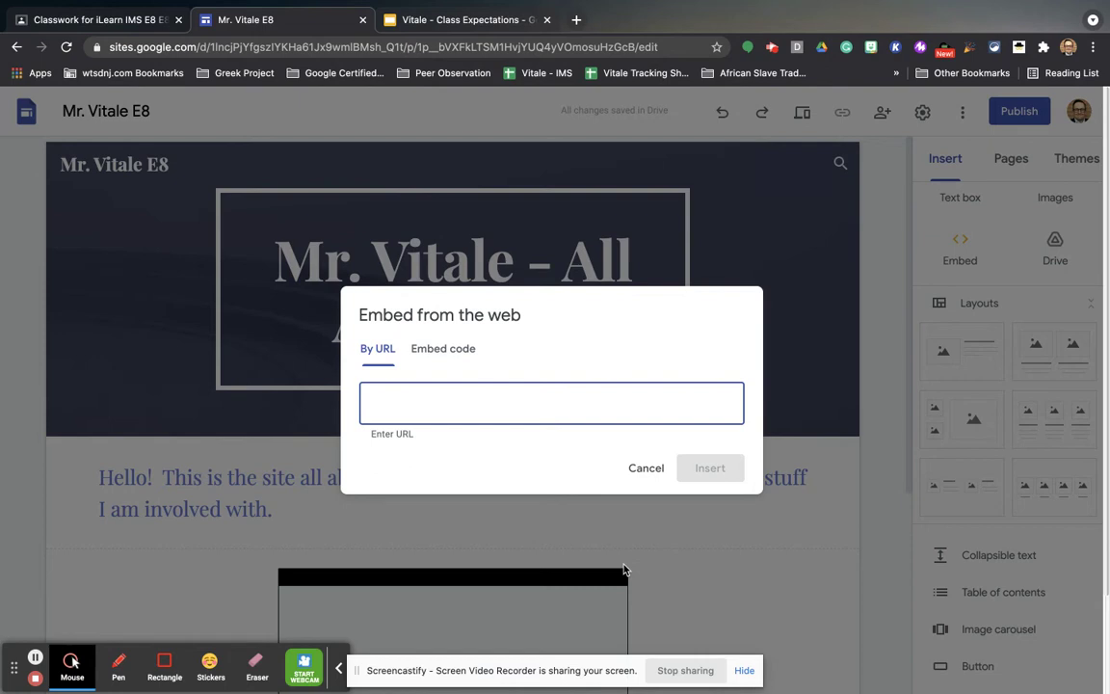
click(649, 468)
scroll(809, 477, down, 3)
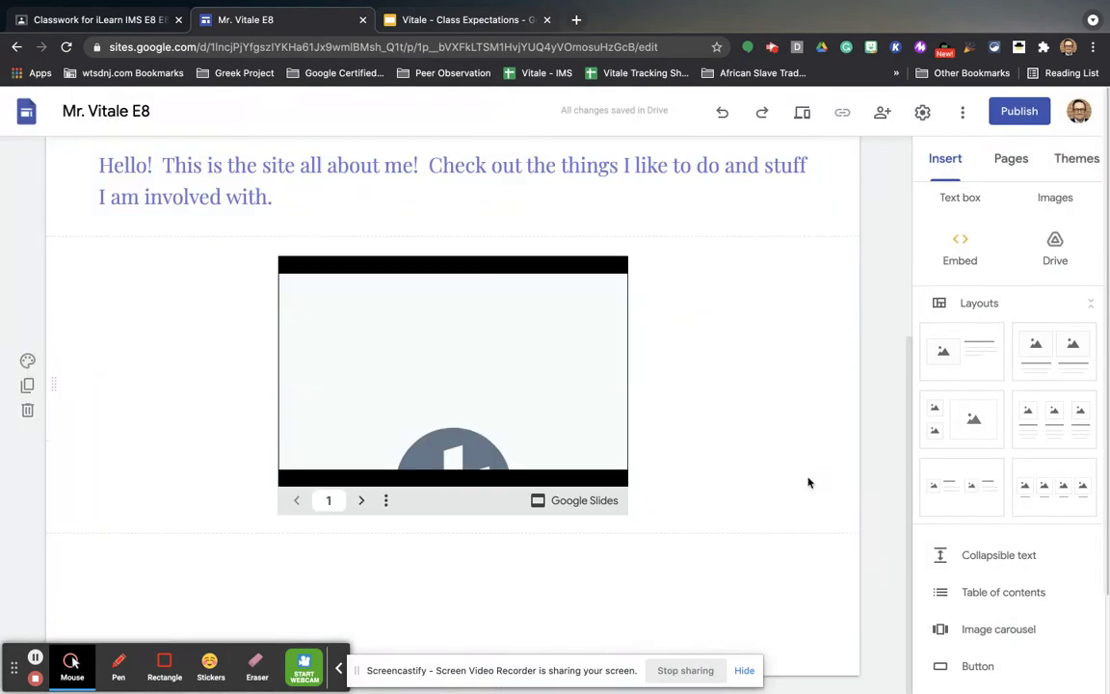
Open the Suburban Youth Soccer League website in a new browser tab from the Kids Sports bookmarks
click(577, 19)
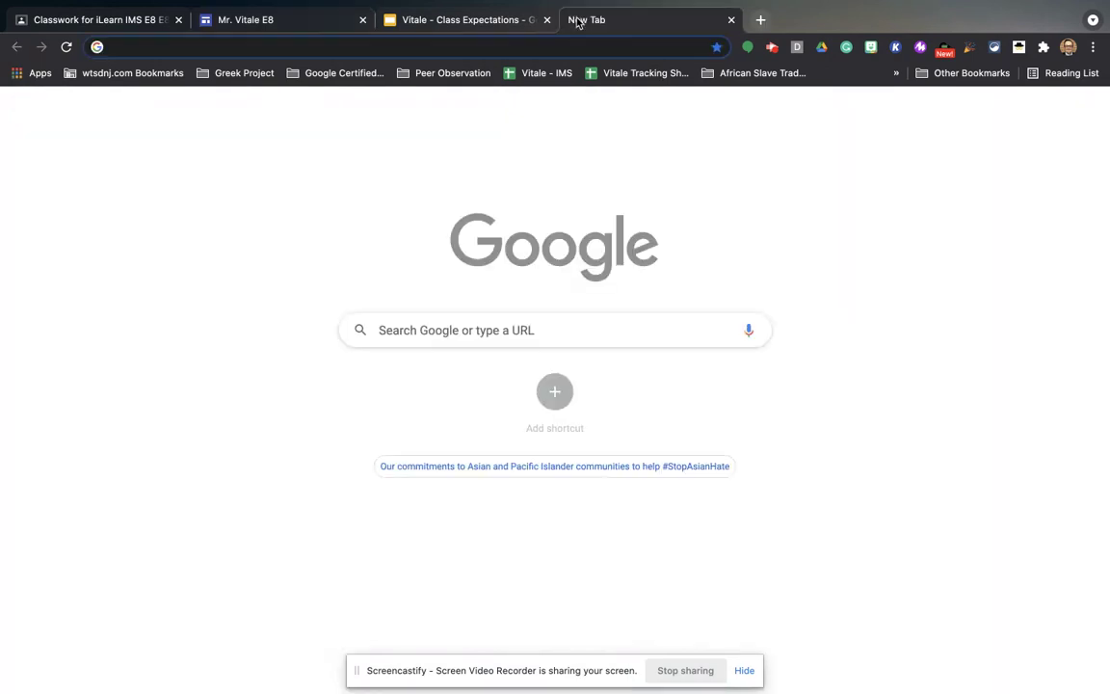
text(new)
key(BackSpace)
key(BackSpace)
key(BackSpace)
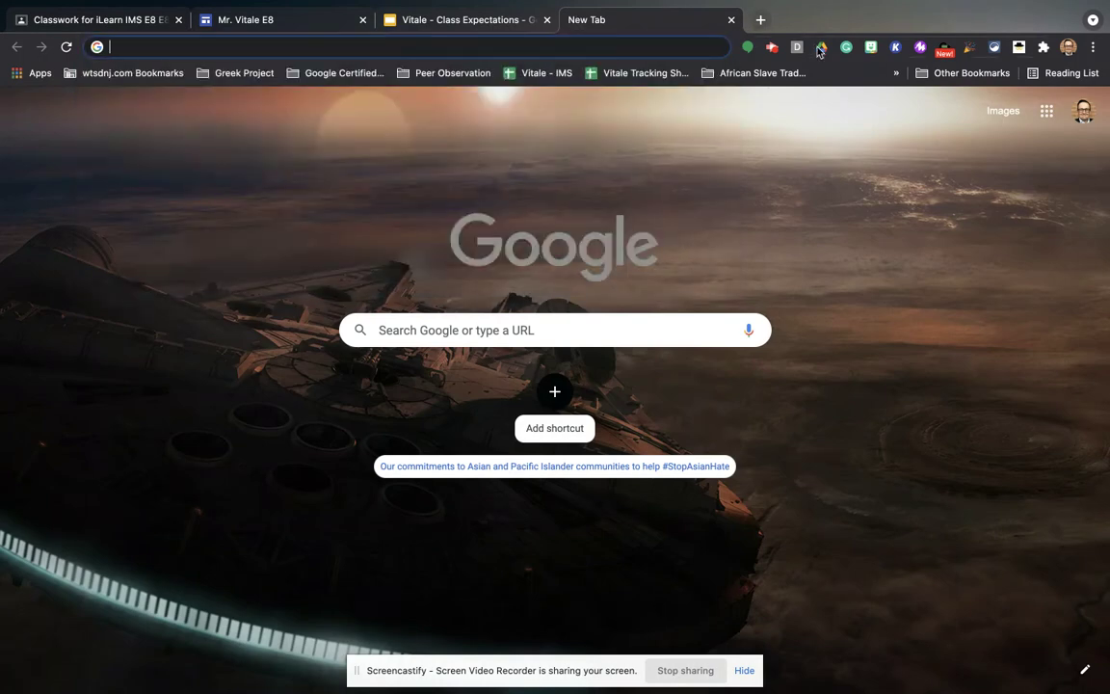
click(896, 74)
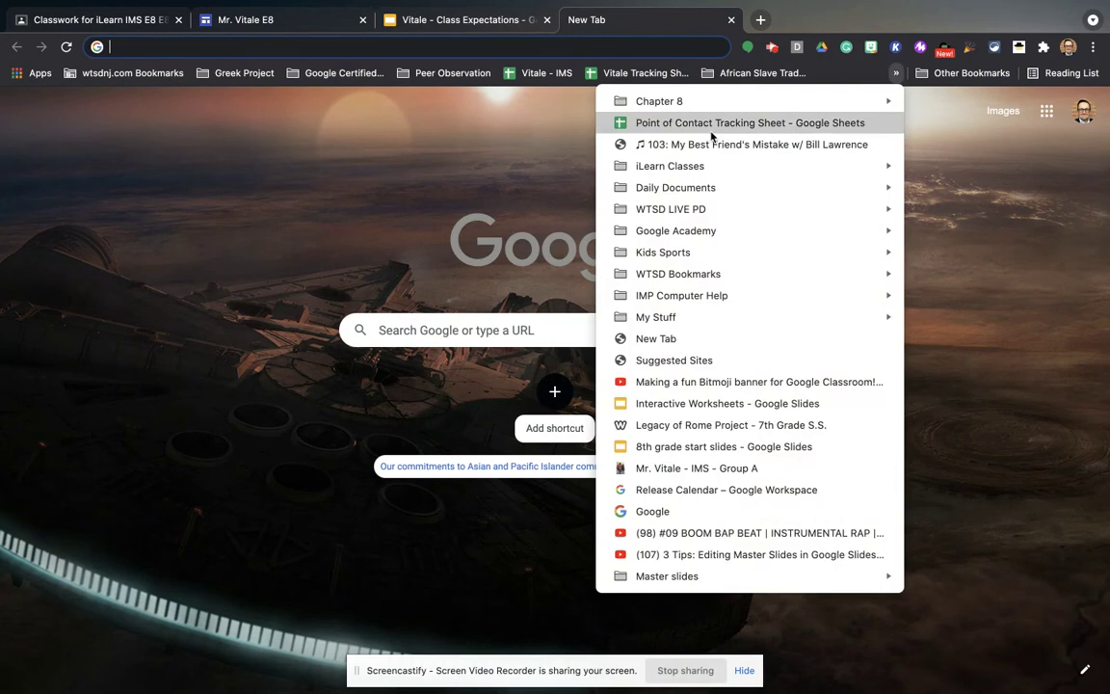
mouse_move(671, 258)
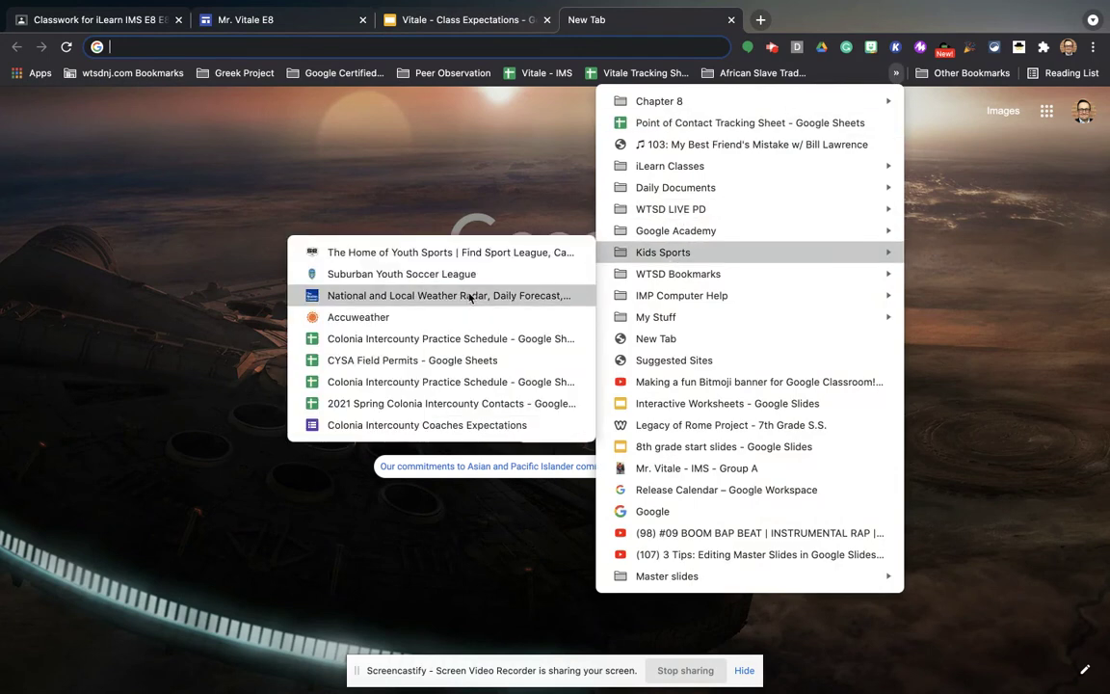
click(412, 279)
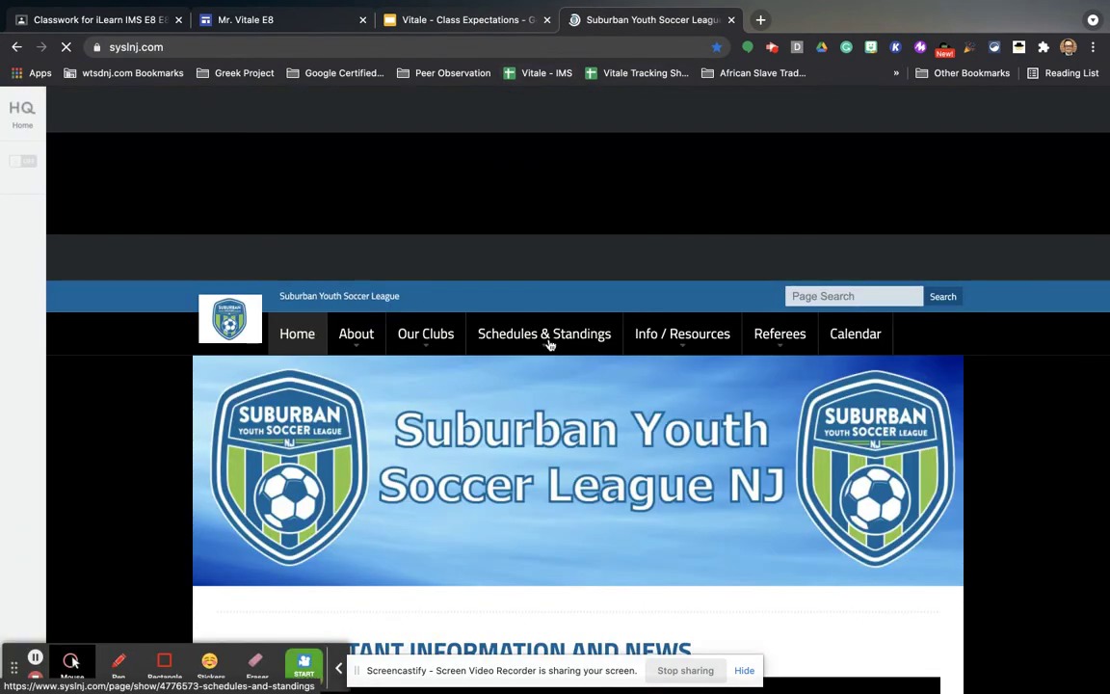
Go to the U13 Girls page under the league's U13 & U15 Divisions schedules and look through it
mouse_move(549, 344)
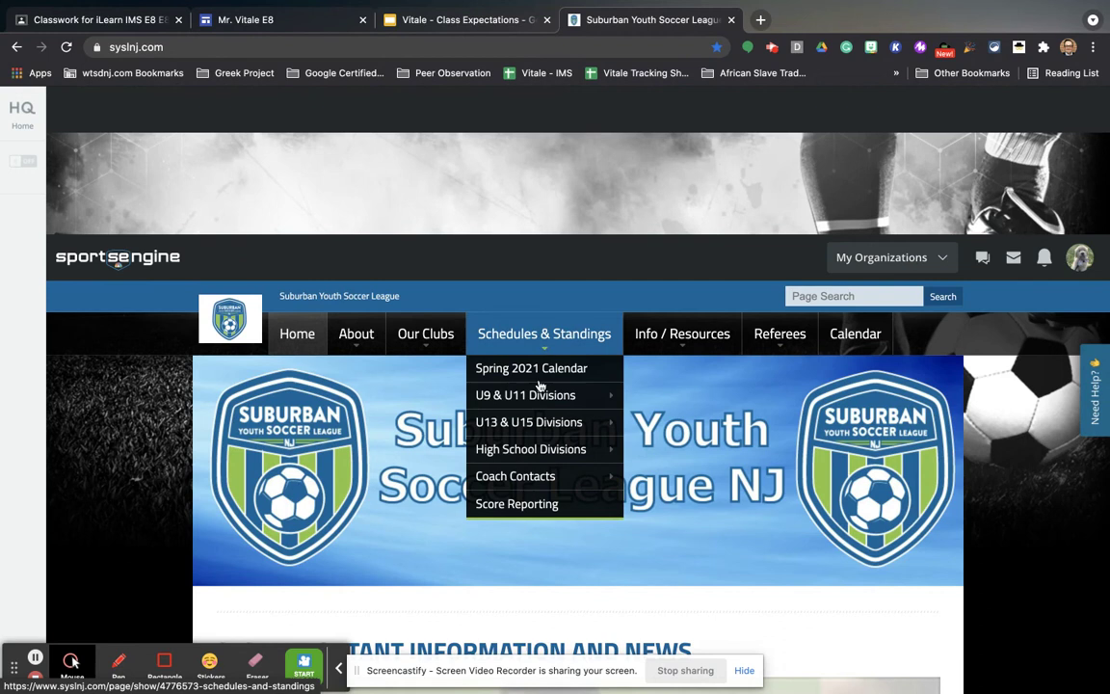
mouse_move(542, 427)
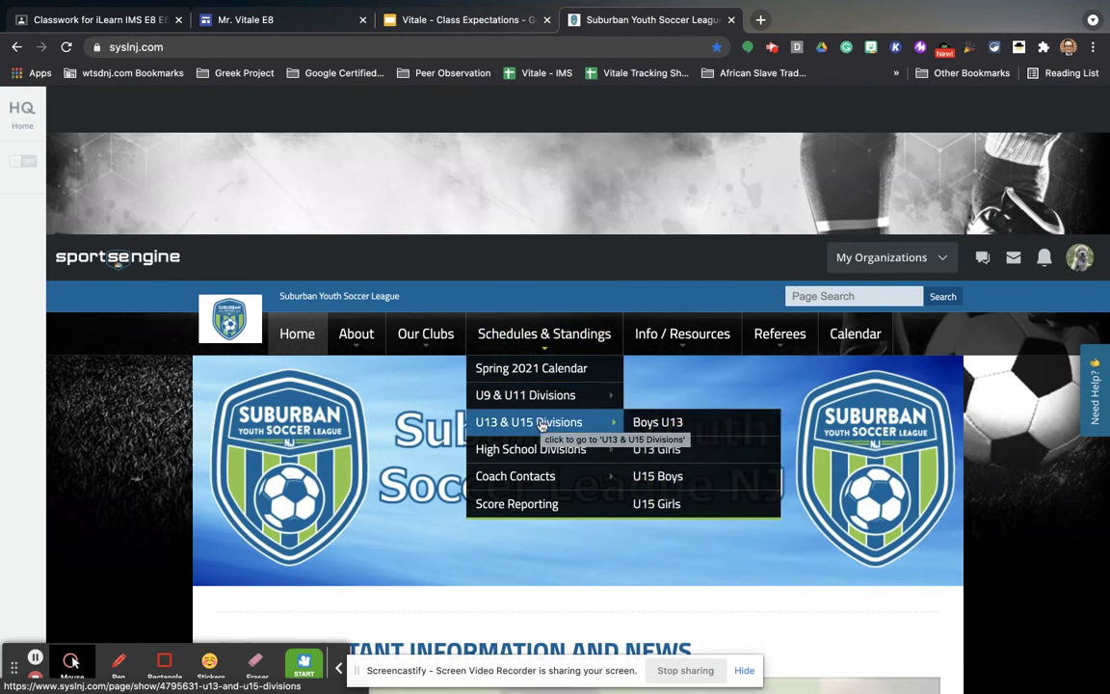
click(669, 453)
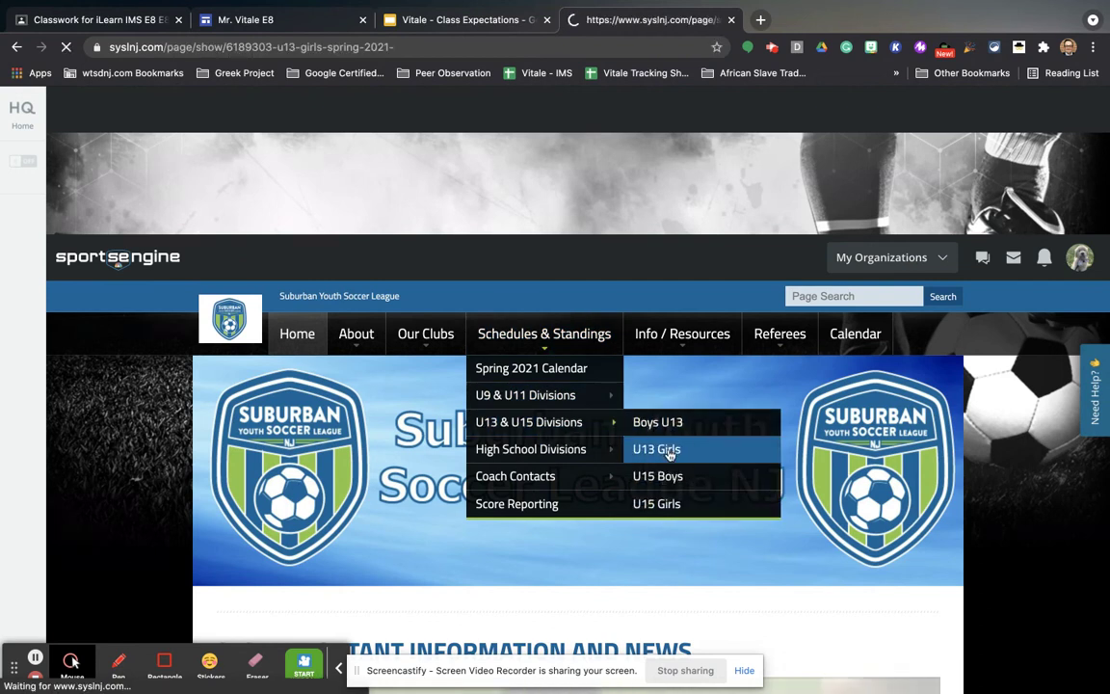
scroll(656, 479, down, 5)
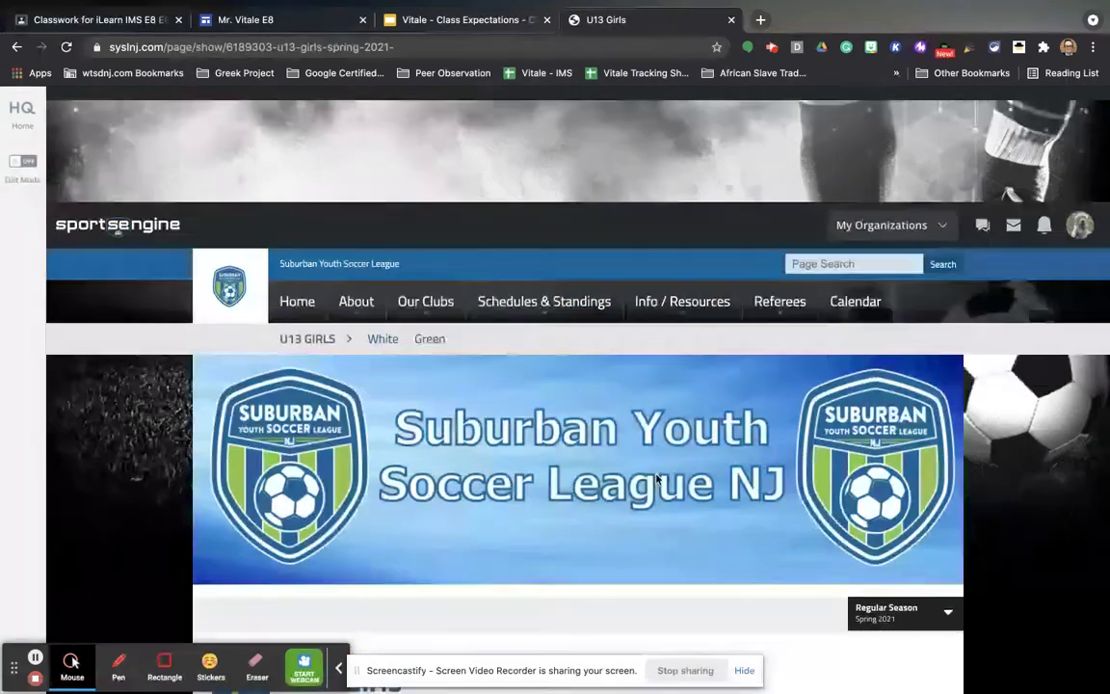
scroll(560, 467, down, 3)
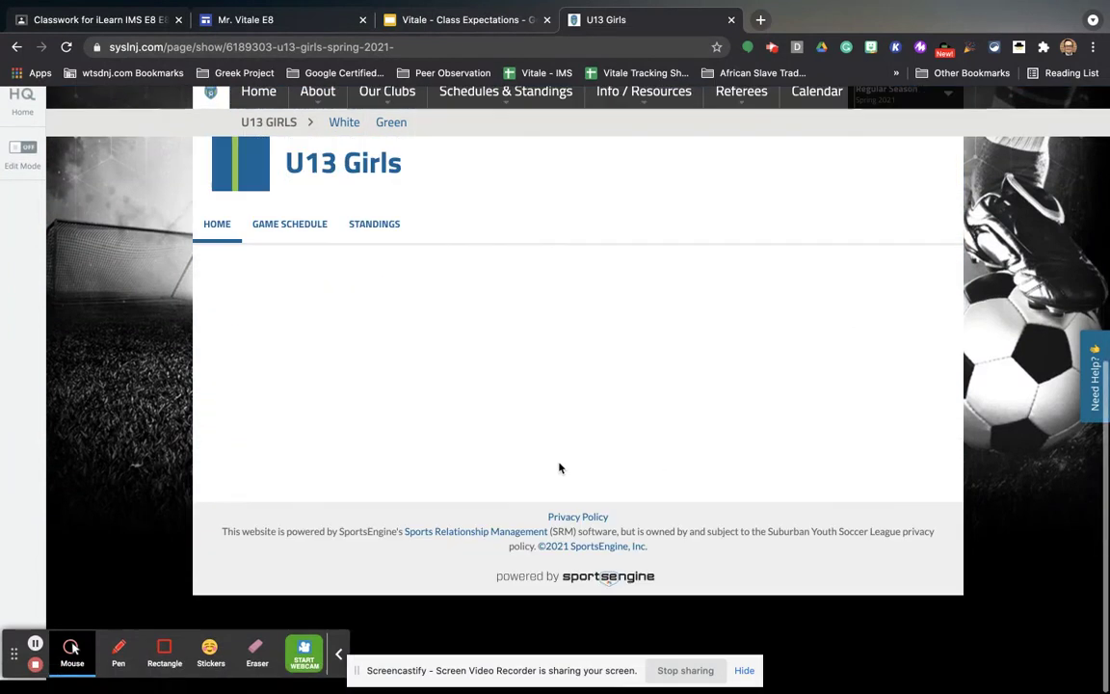
scroll(458, 347, up, 3)
scroll(459, 347, up, 1)
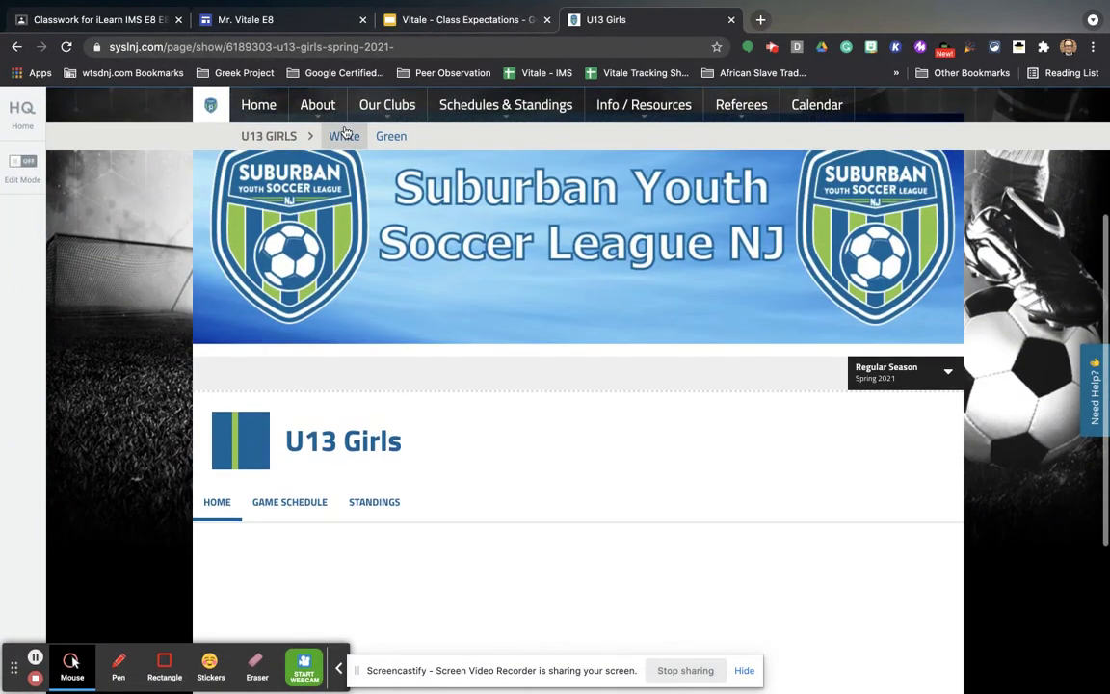
Open the Colonia Lightning team page in the White division and look over its schedule and events
click(341, 135)
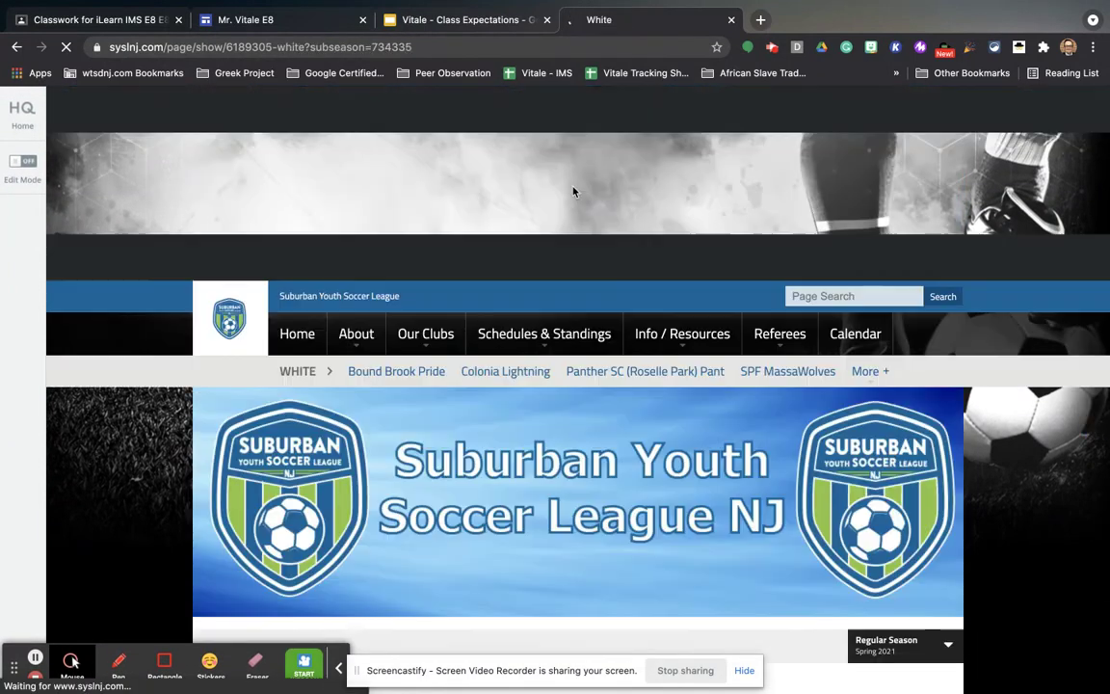
click(517, 372)
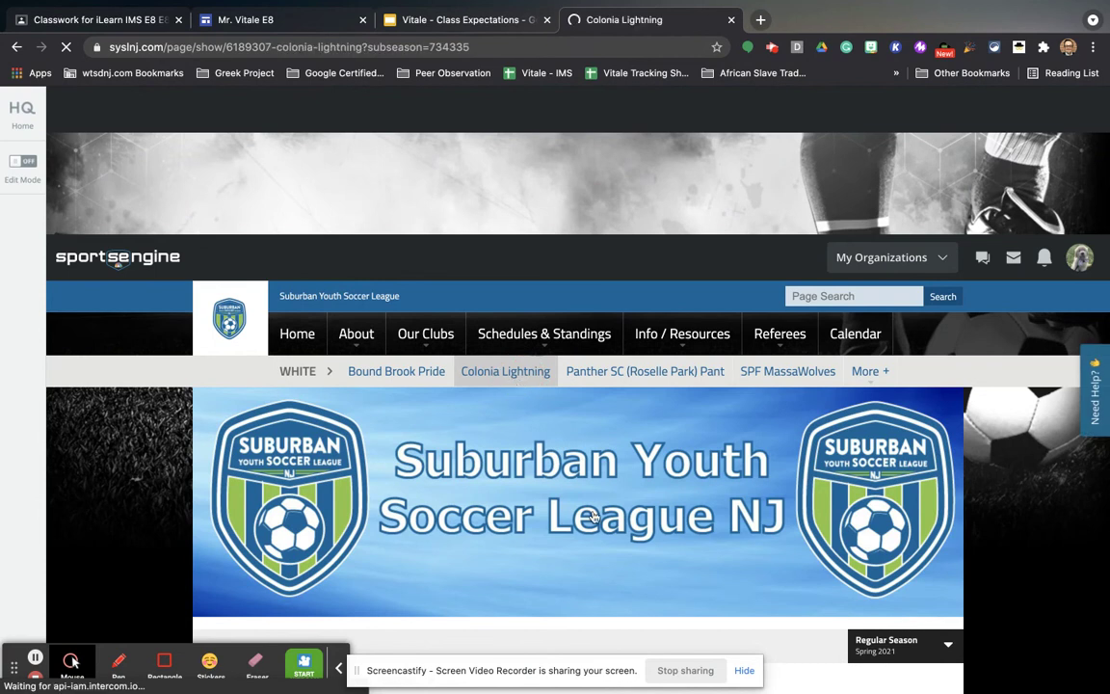
scroll(593, 518, down, 5)
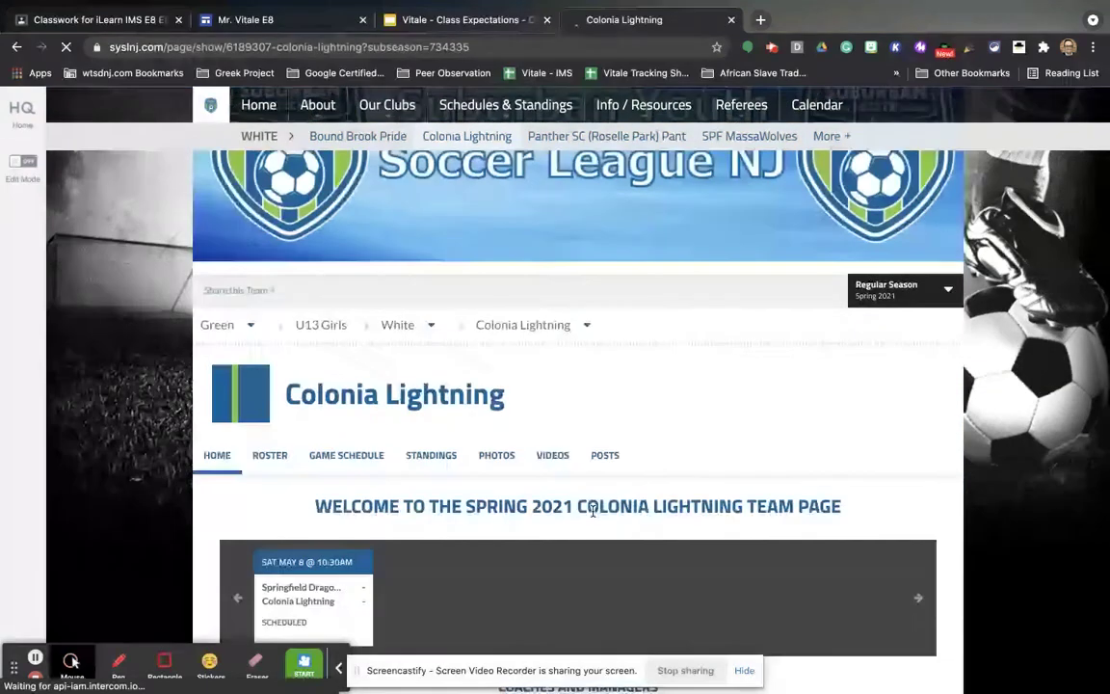
scroll(593, 513, down, 5)
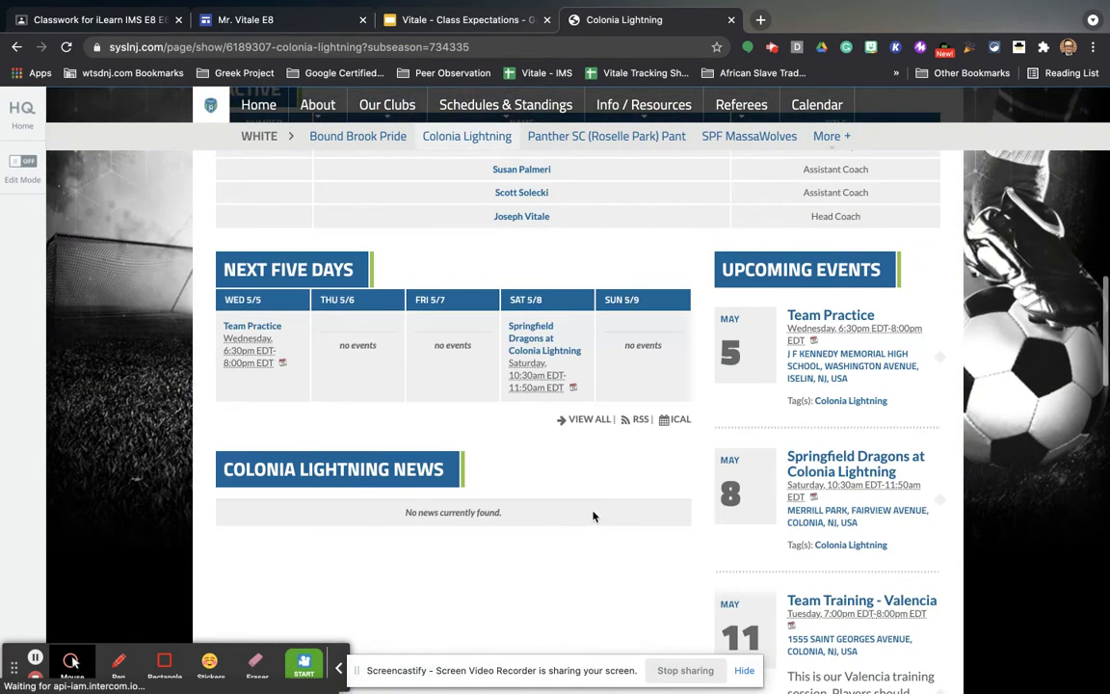
scroll(592, 518, up, 10)
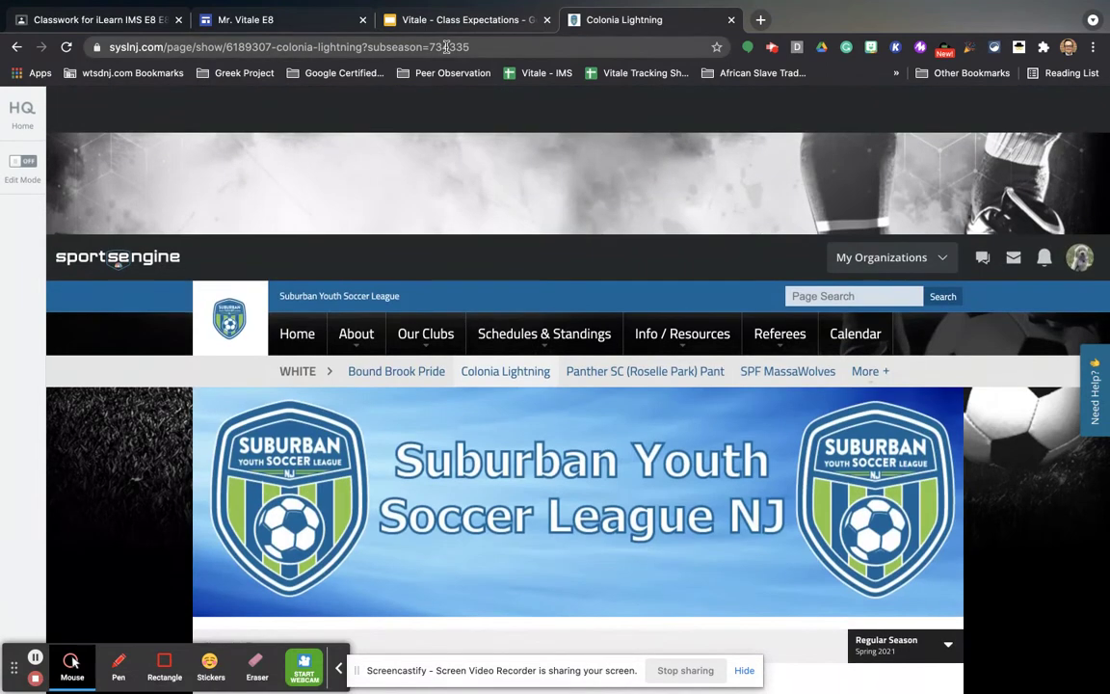
Copy the Colonia Lightning page's URL and embed it in the Google Site as a whole page below the presentation
click(447, 47)
key(ctrl+c)
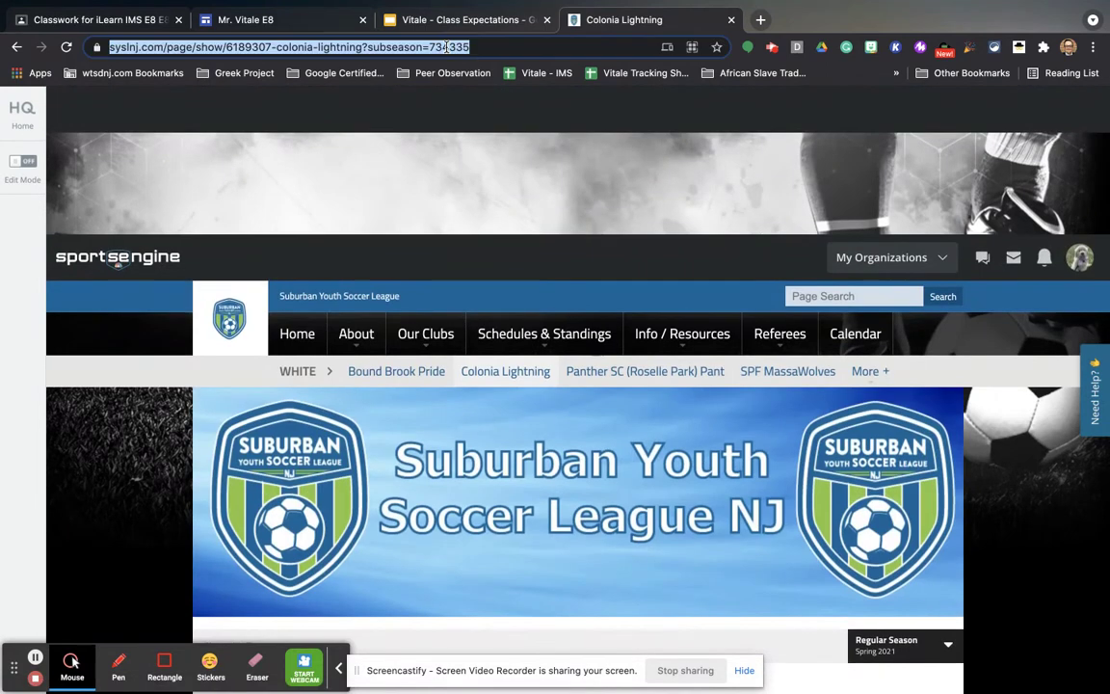
click(265, 20)
click(581, 568)
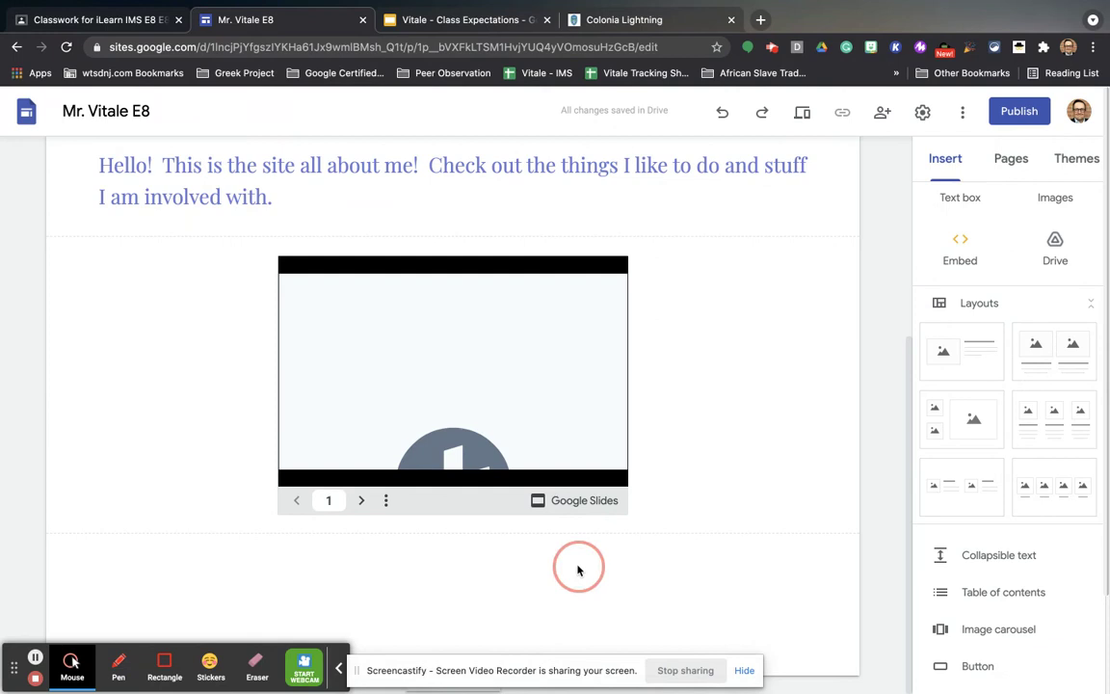
click(963, 262)
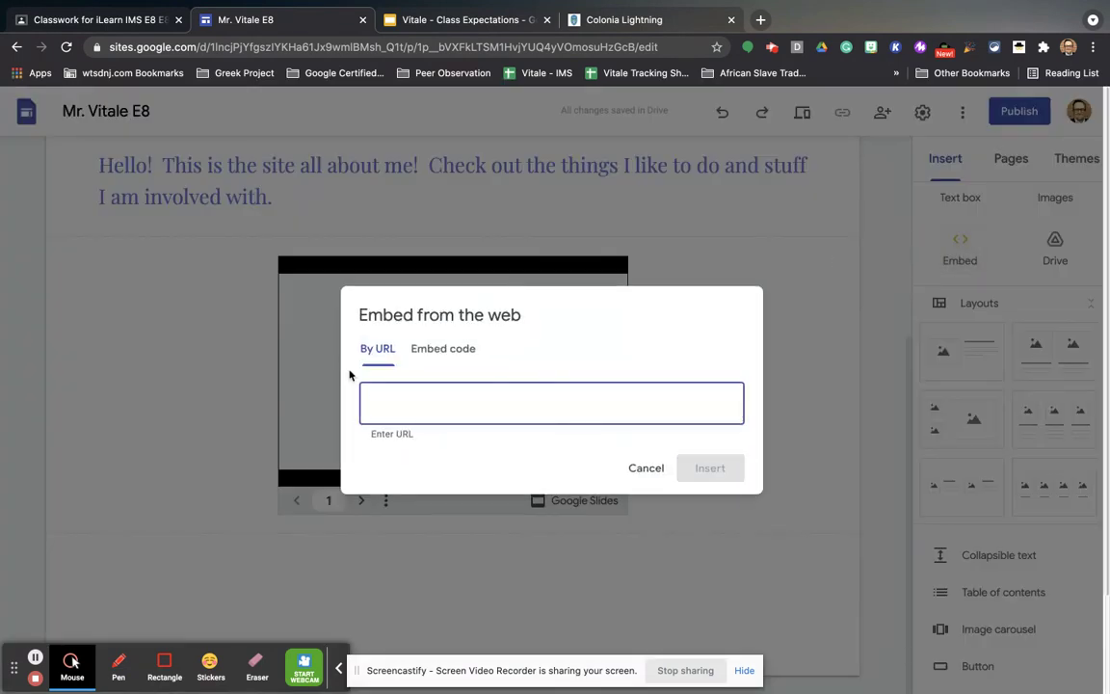
key(ctrl+v)
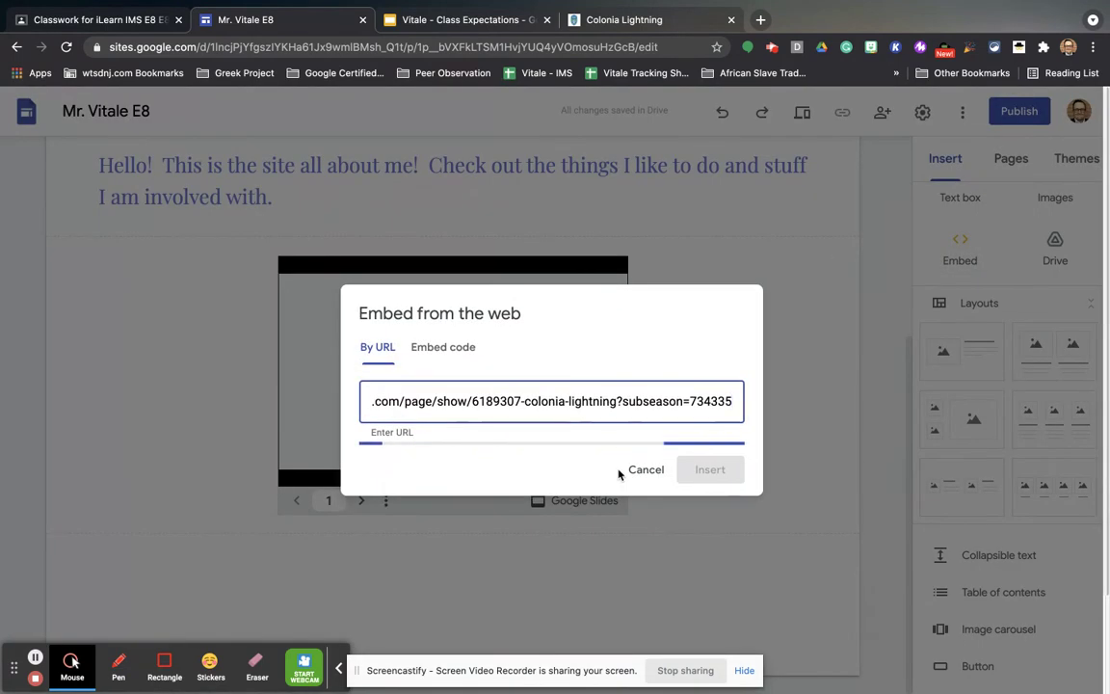
click(460, 445)
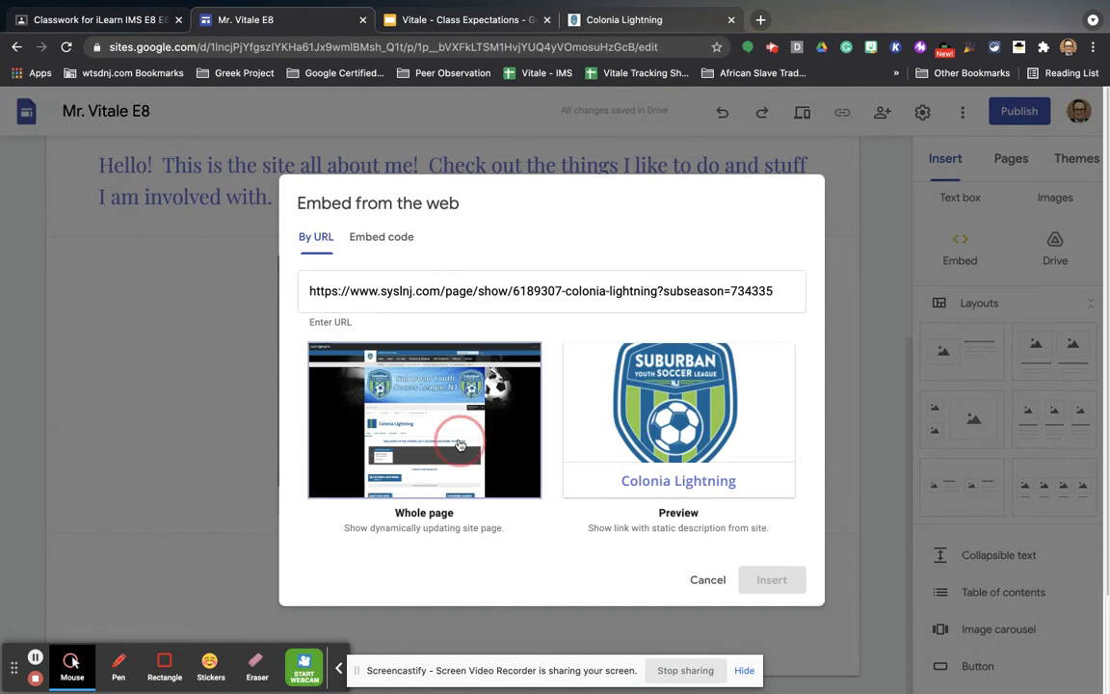
click(787, 588)
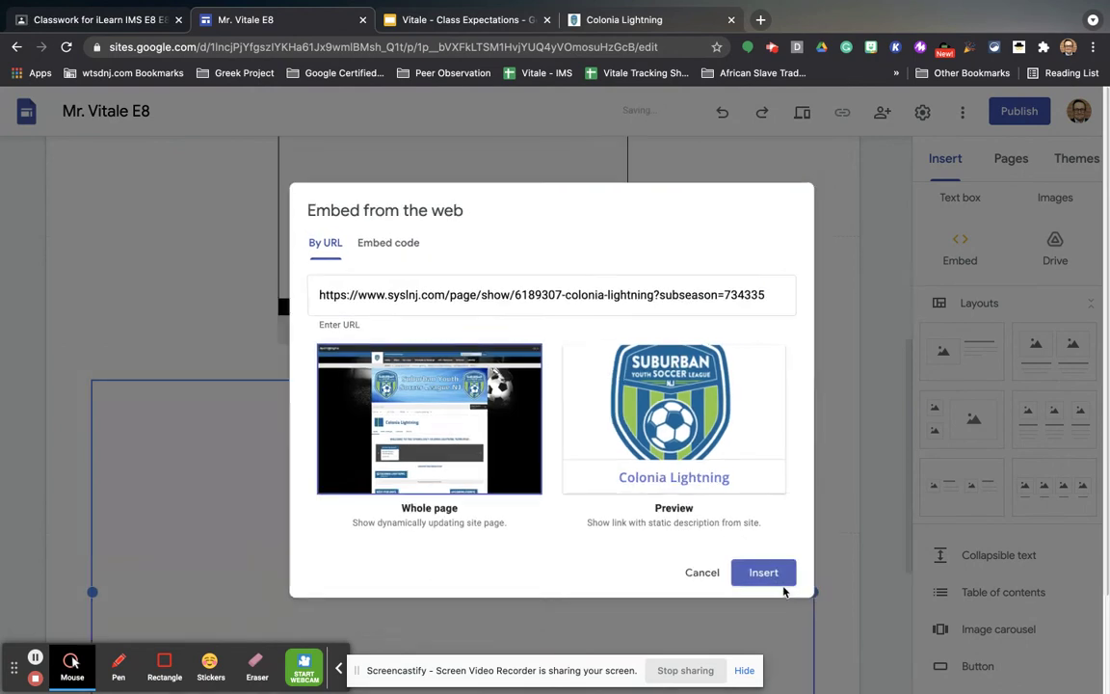
Examine the embedded soccer team page and how it fits with the header, introductory text and presentation
scroll(546, 445, down, 1)
scroll(546, 446, down, 2)
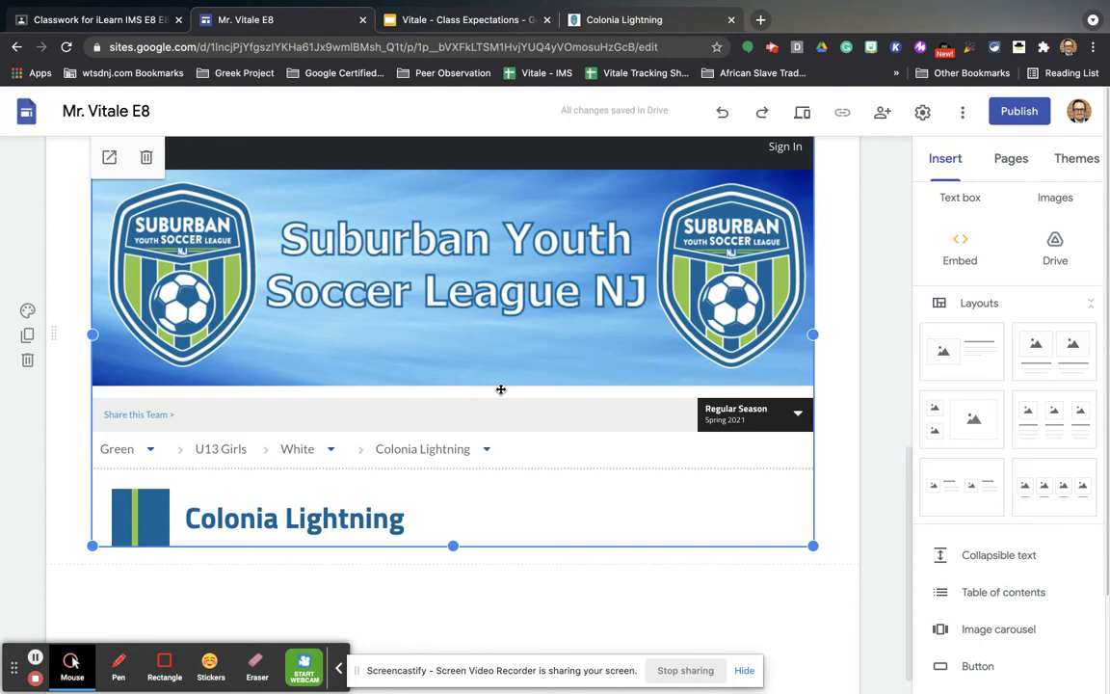
scroll(500, 390, down, 3)
scroll(500, 389, up, 5)
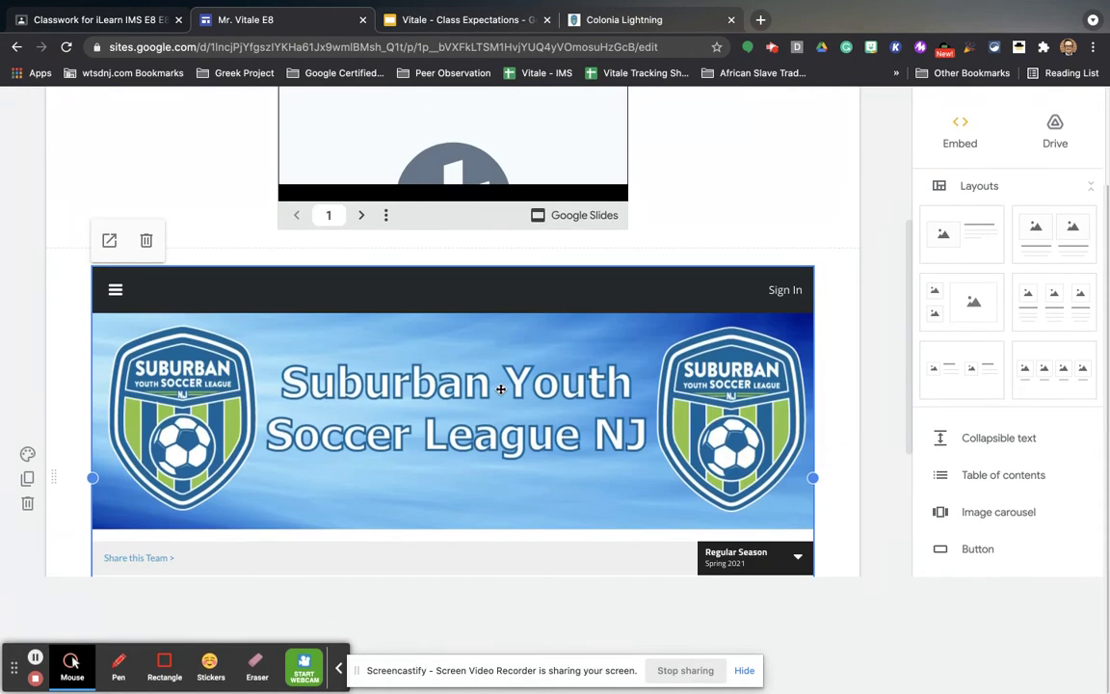
scroll(660, 256, up, 5)
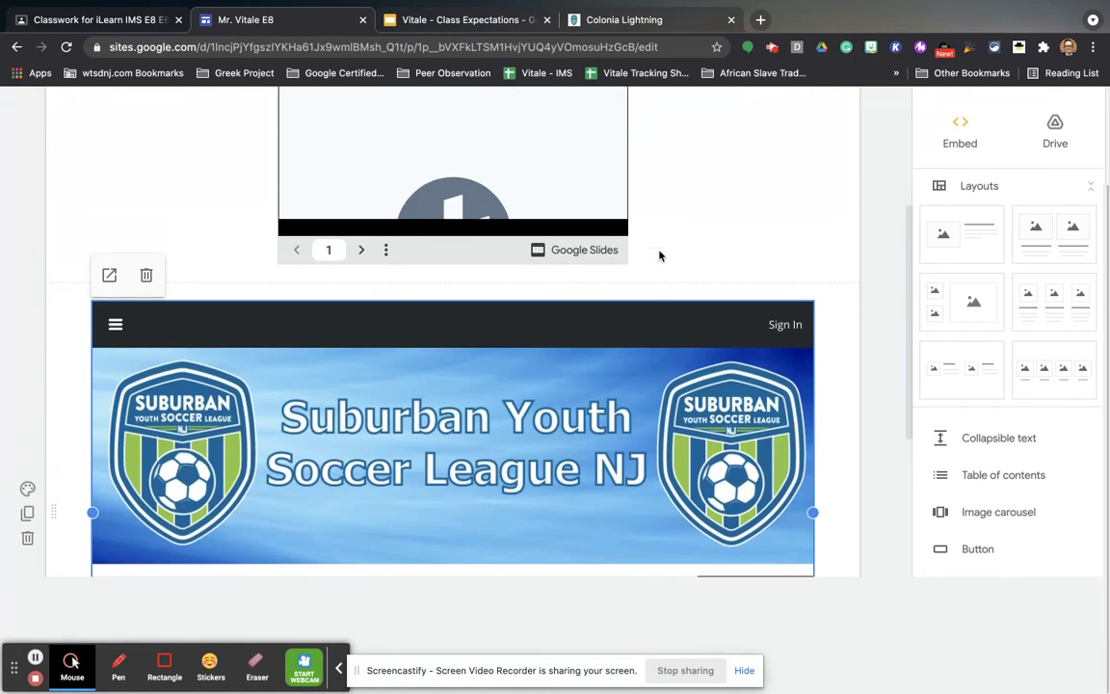
scroll(659, 256, up, 3)
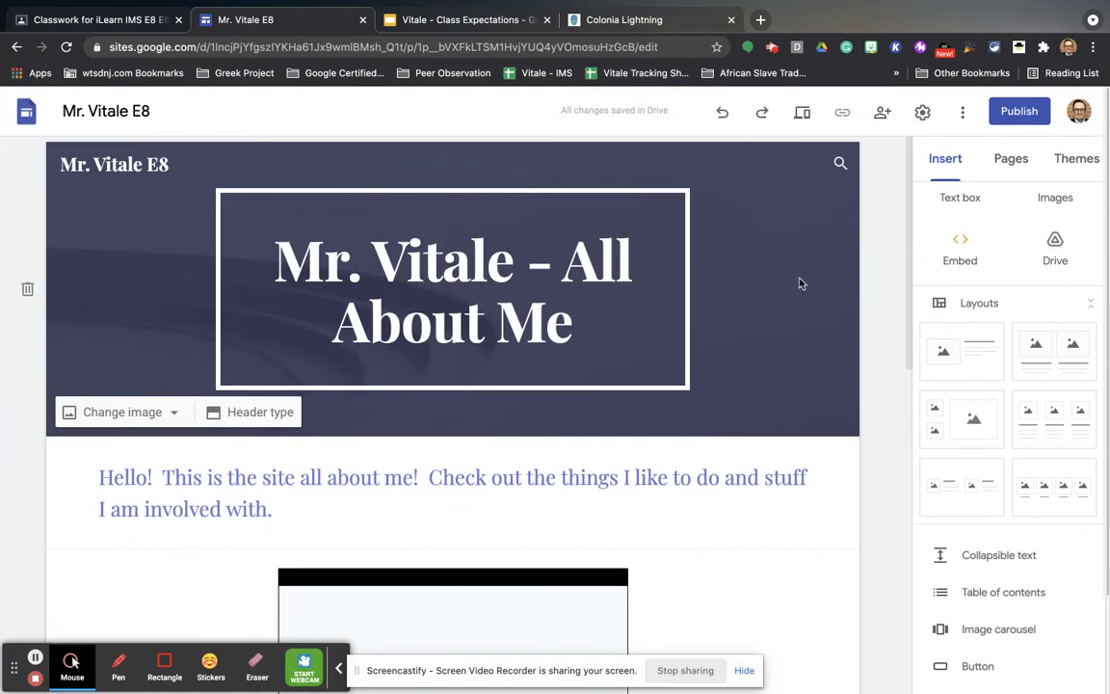
scroll(747, 482, down, 2)
scroll(747, 482, down, 5)
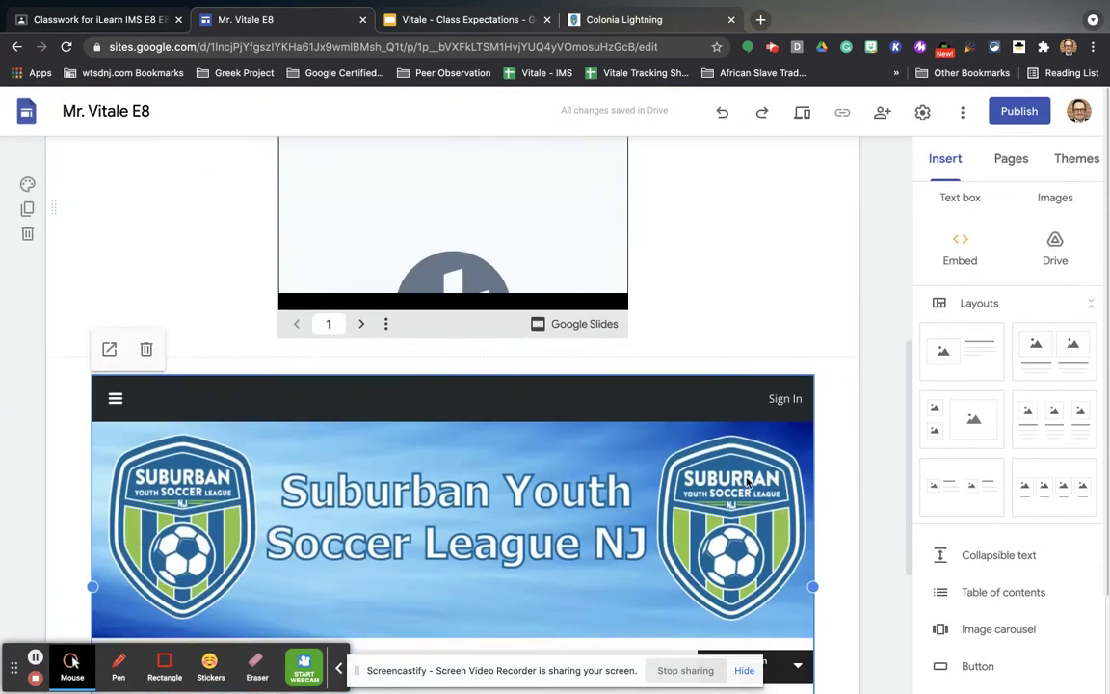
scroll(747, 479, up, 7)
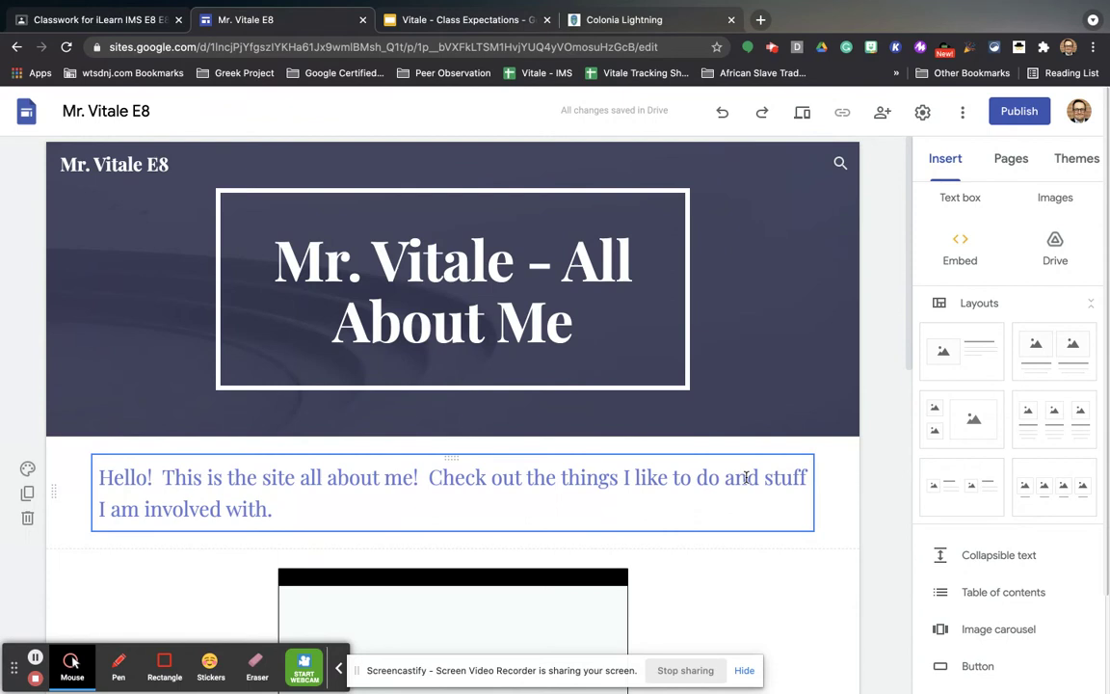
Check the required pages in the Classroom assignment and add a new page named Hobbies to the site
click(128, 23)
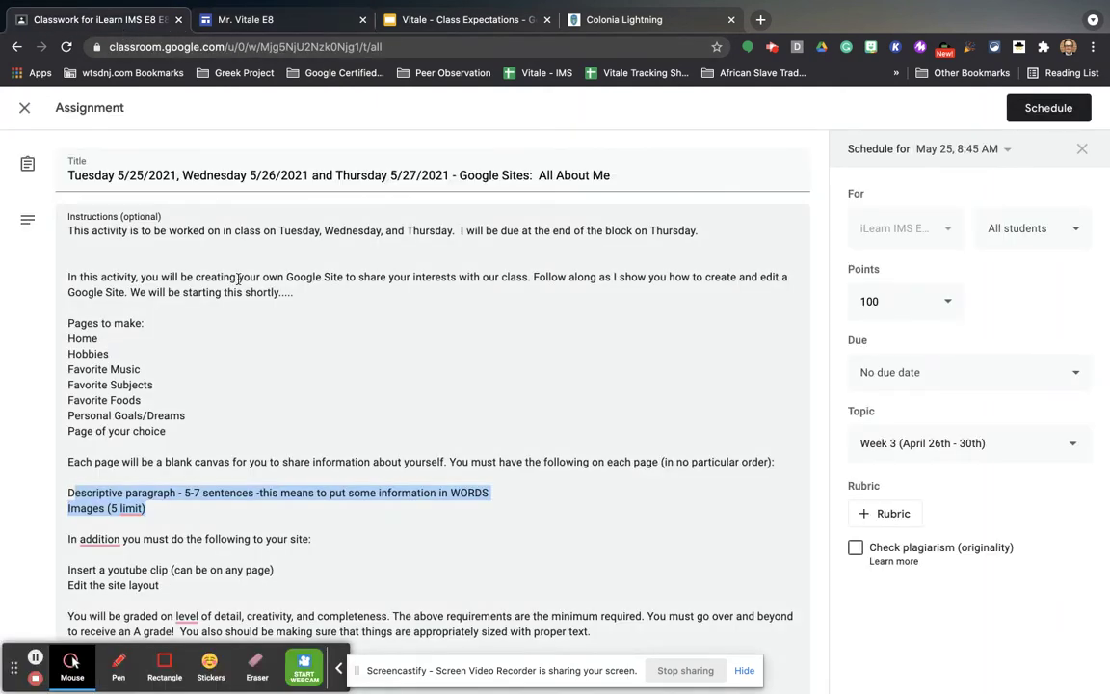
click(255, 22)
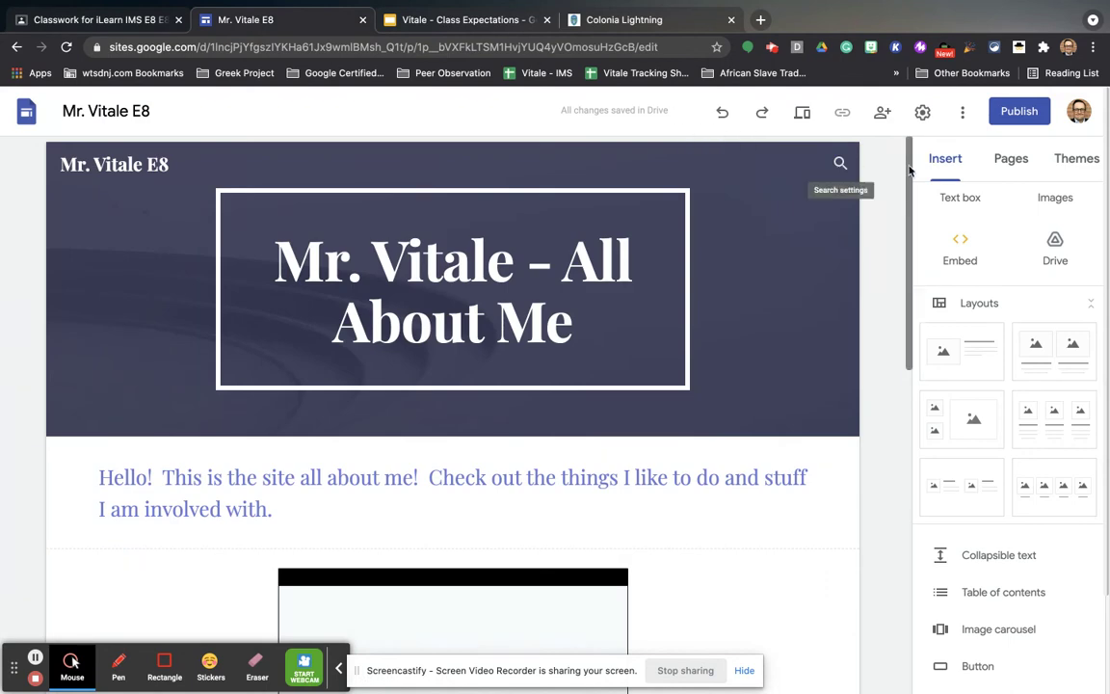
click(1007, 164)
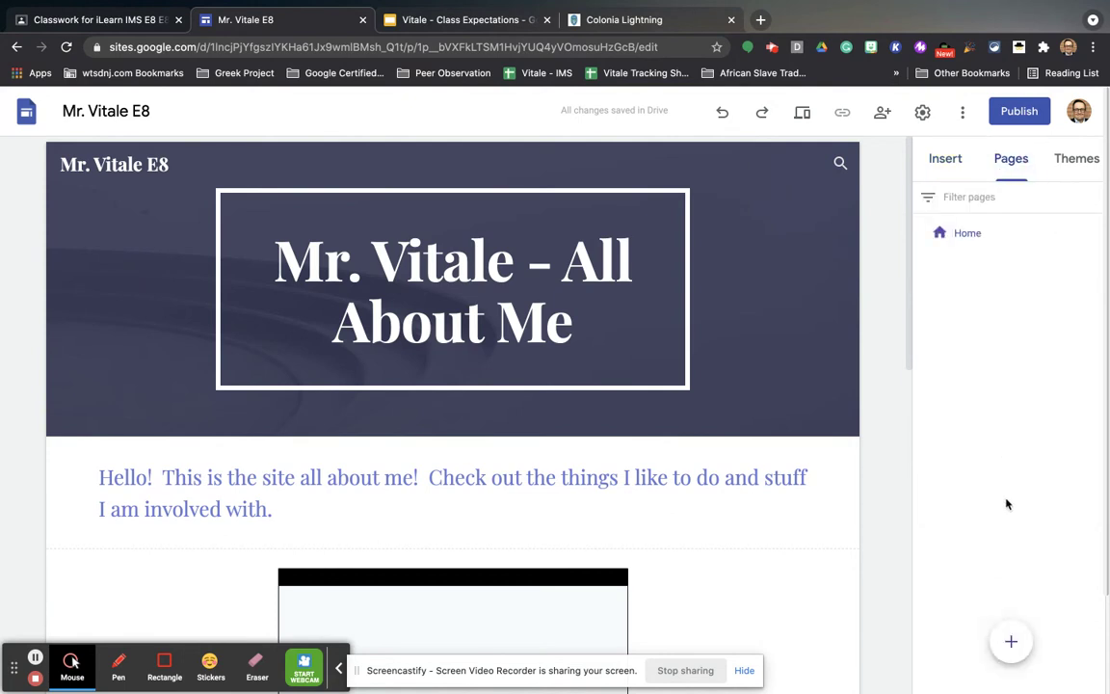
mouse_move(1011, 648)
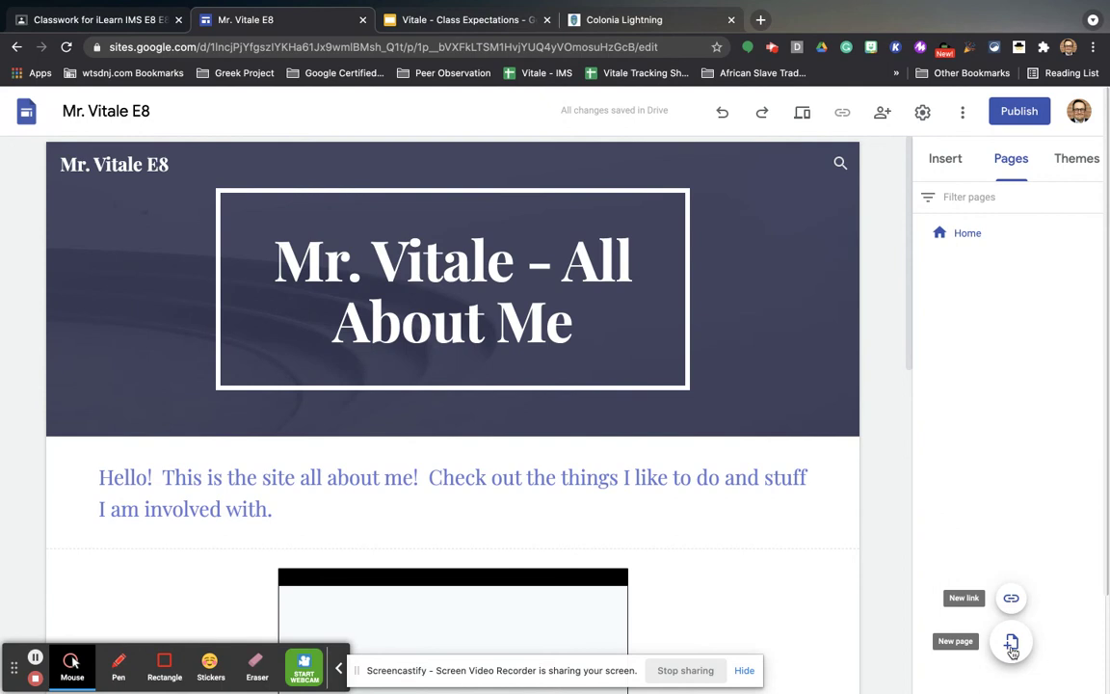
click(1011, 646)
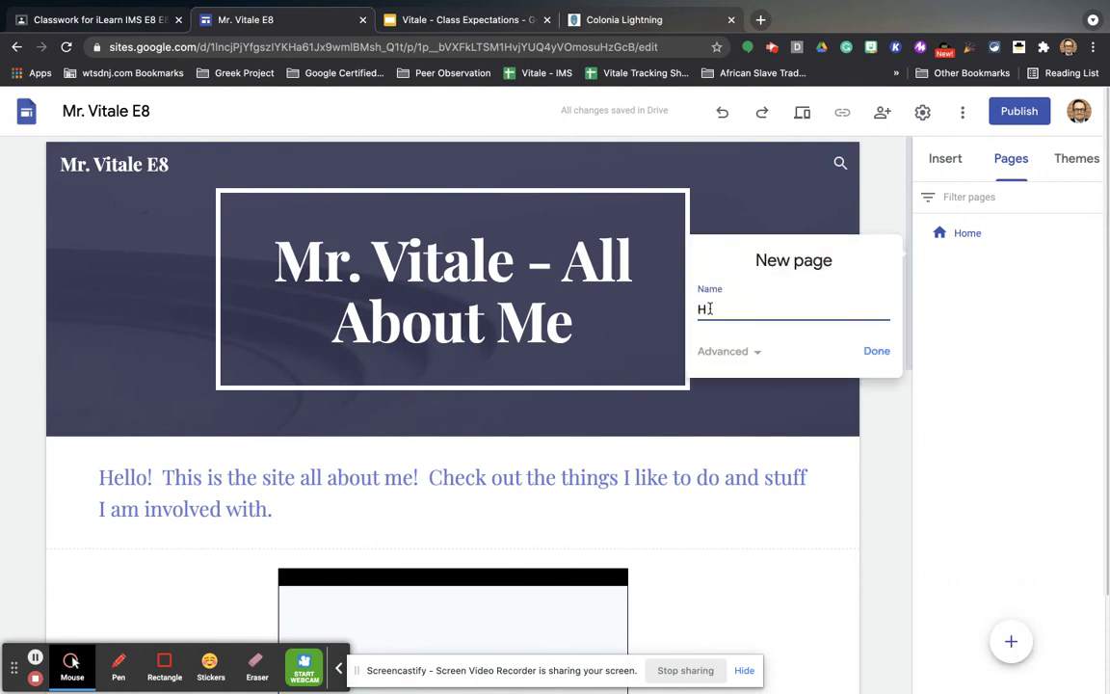
text(Hobbies)
click(877, 353)
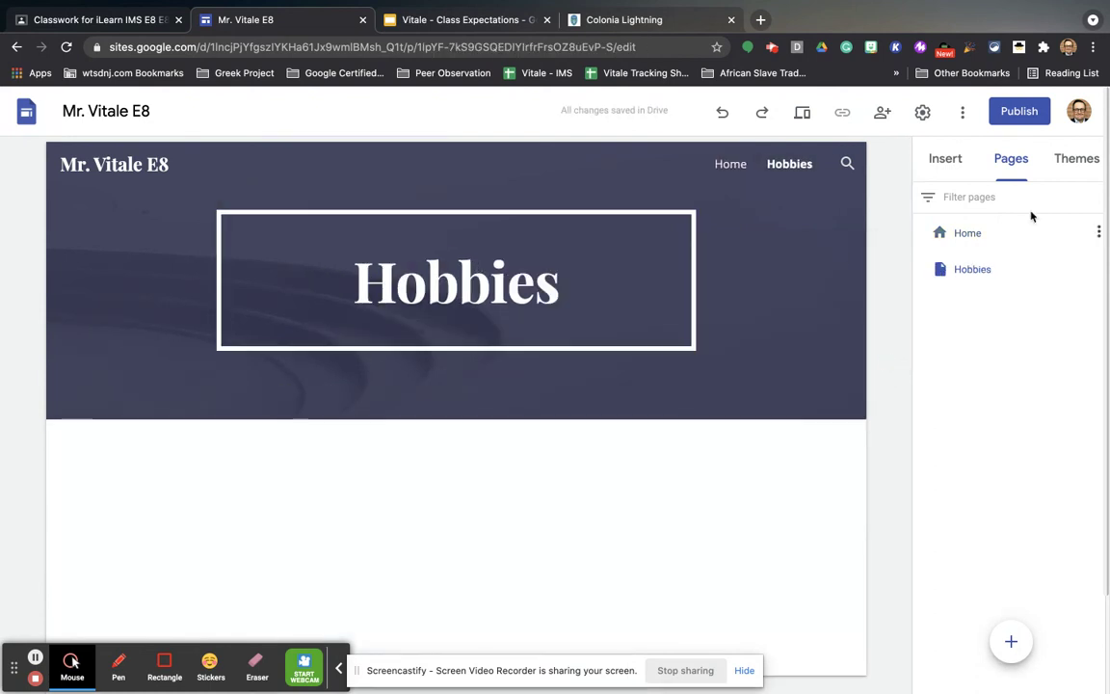
View the Home page, return to the Hobbies page and insert the layout with three images above headings and text
click(968, 233)
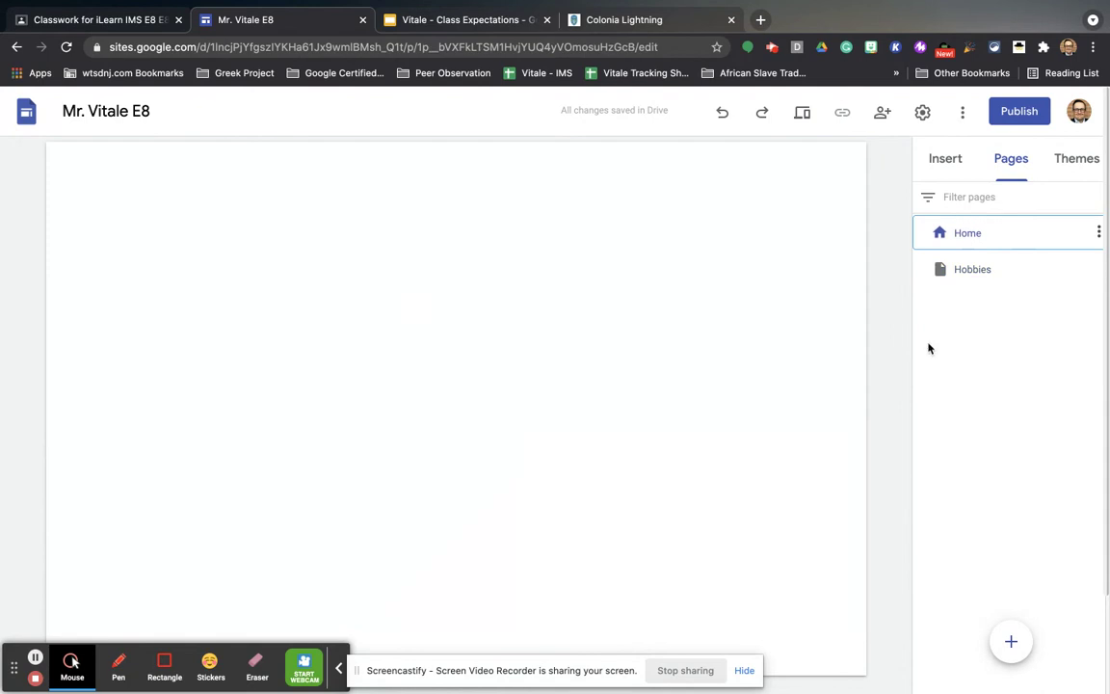
click(973, 271)
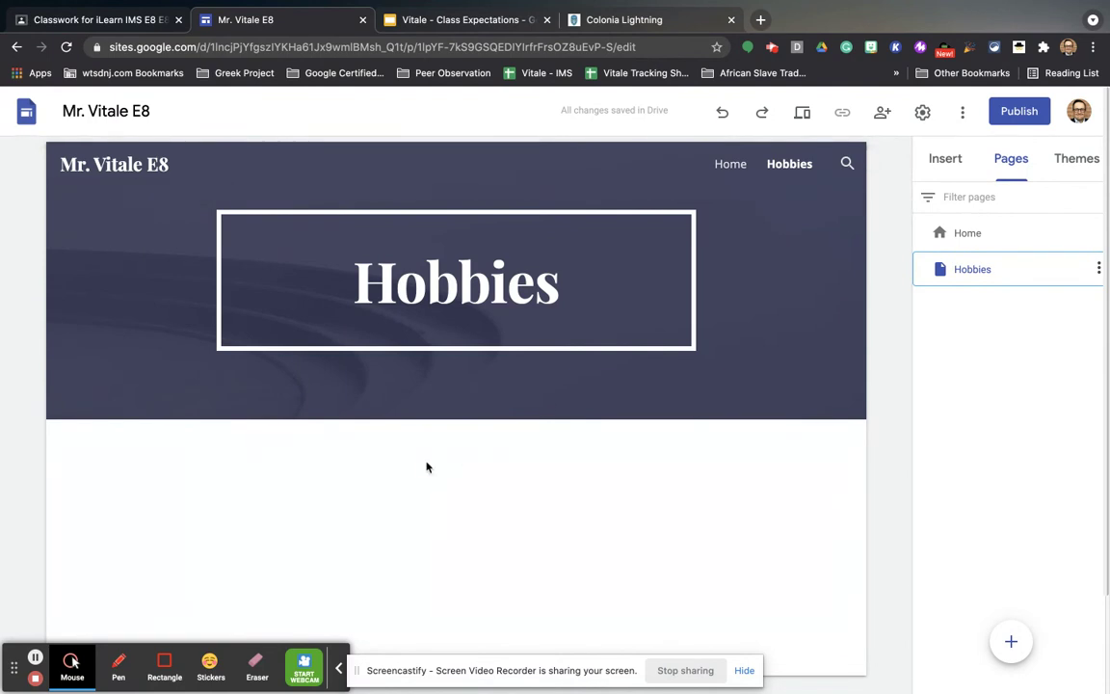
click(948, 160)
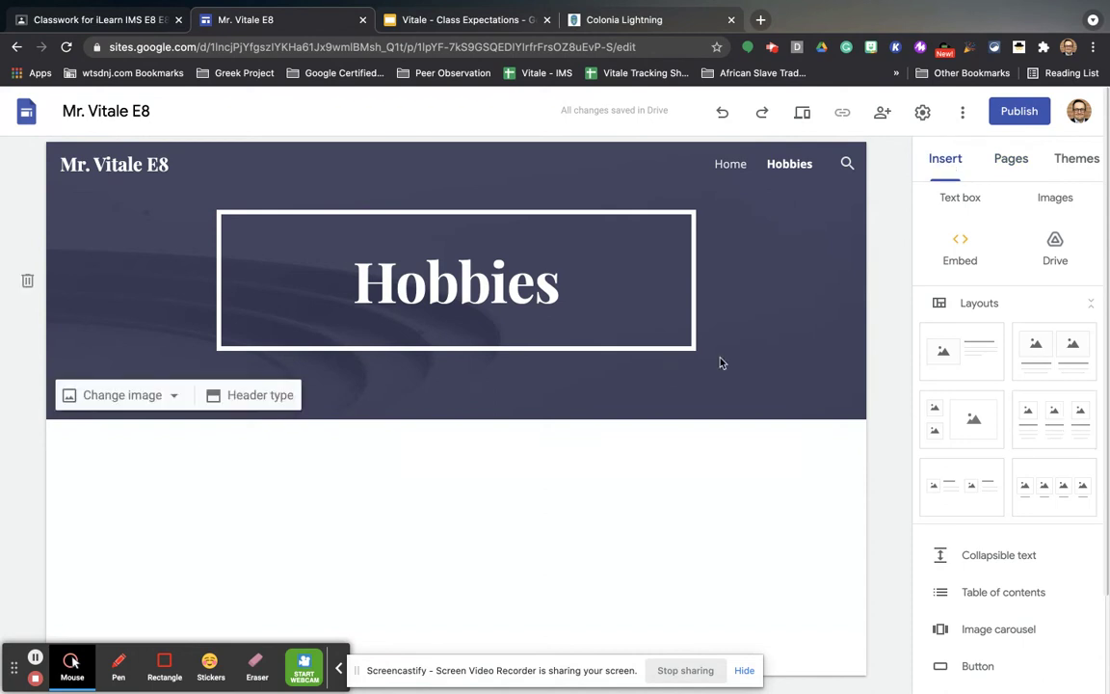
click(1048, 433)
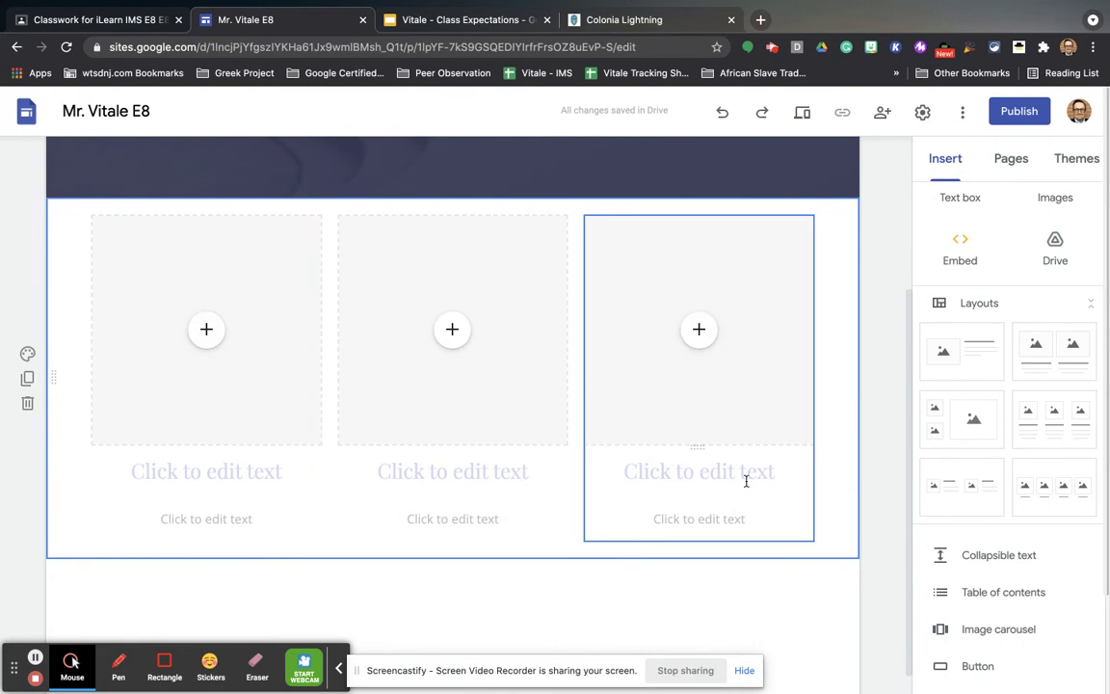
Title the three columns on the Hobbies page Golf, Traveling and Running
click(226, 466)
text(Golf)
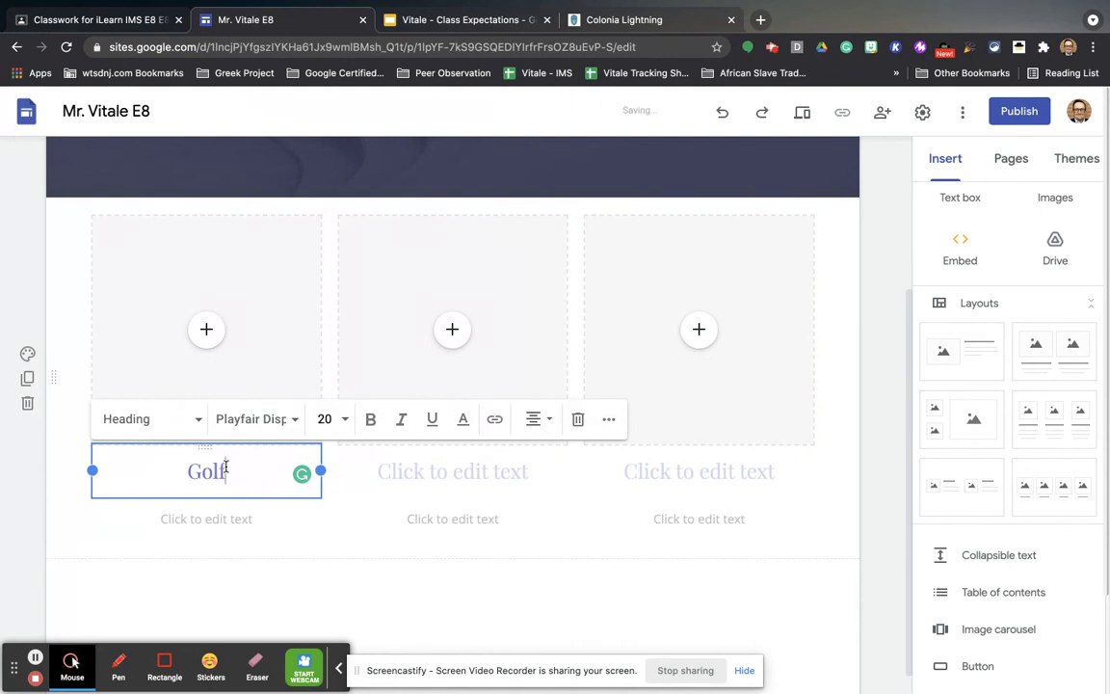
click(473, 479)
text(Traveling)
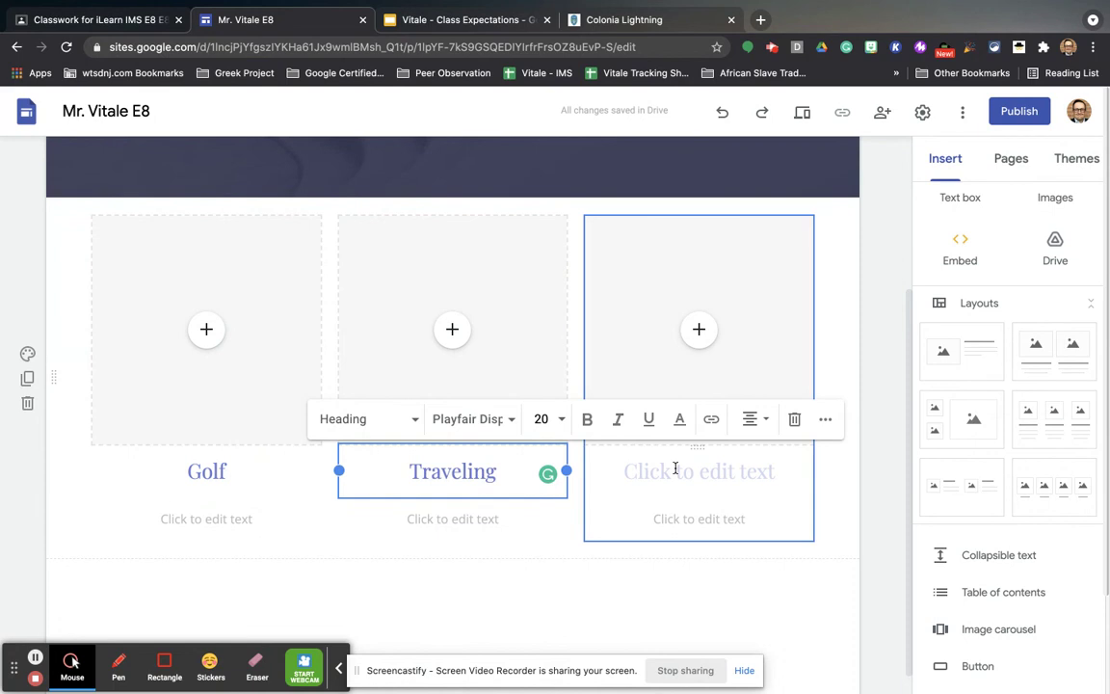
click(694, 471)
text(Running)
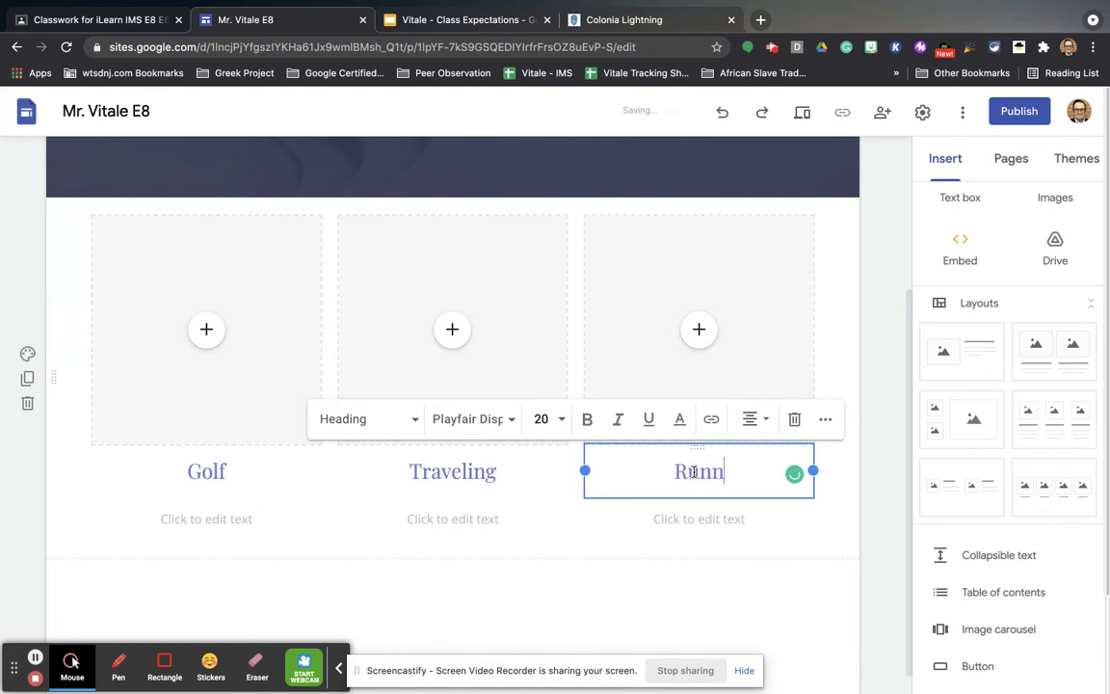
Fill the Golf column's image placeholder with a Google Images result for "golf" showing a ball at the edge of the hole
click(218, 349)
click(212, 345)
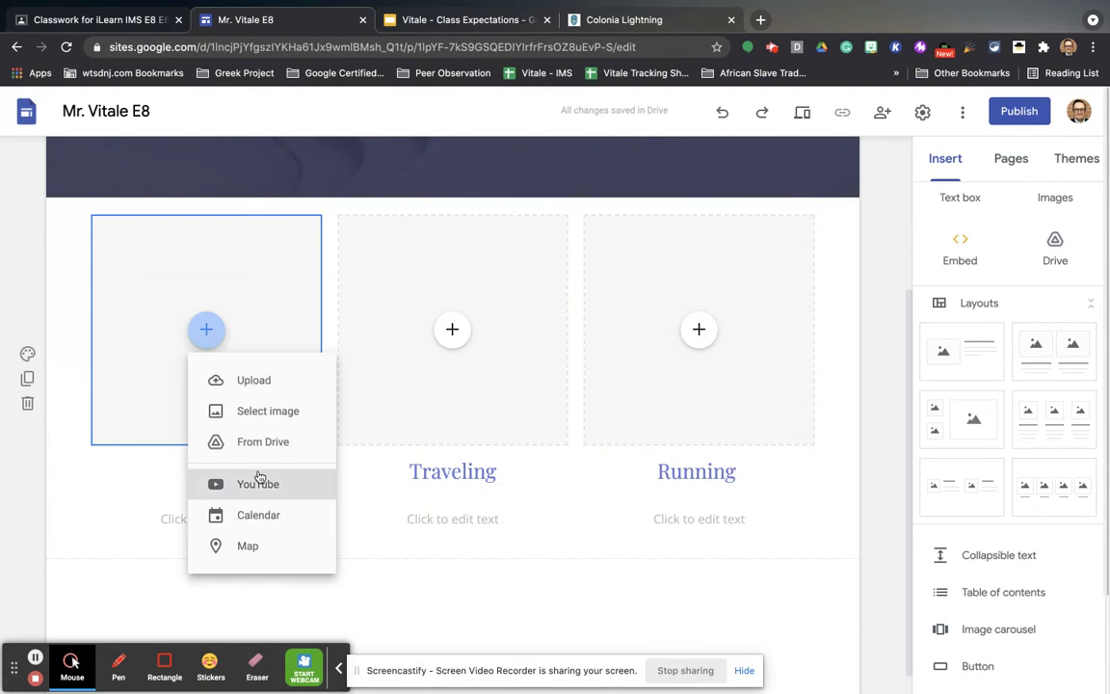
click(278, 411)
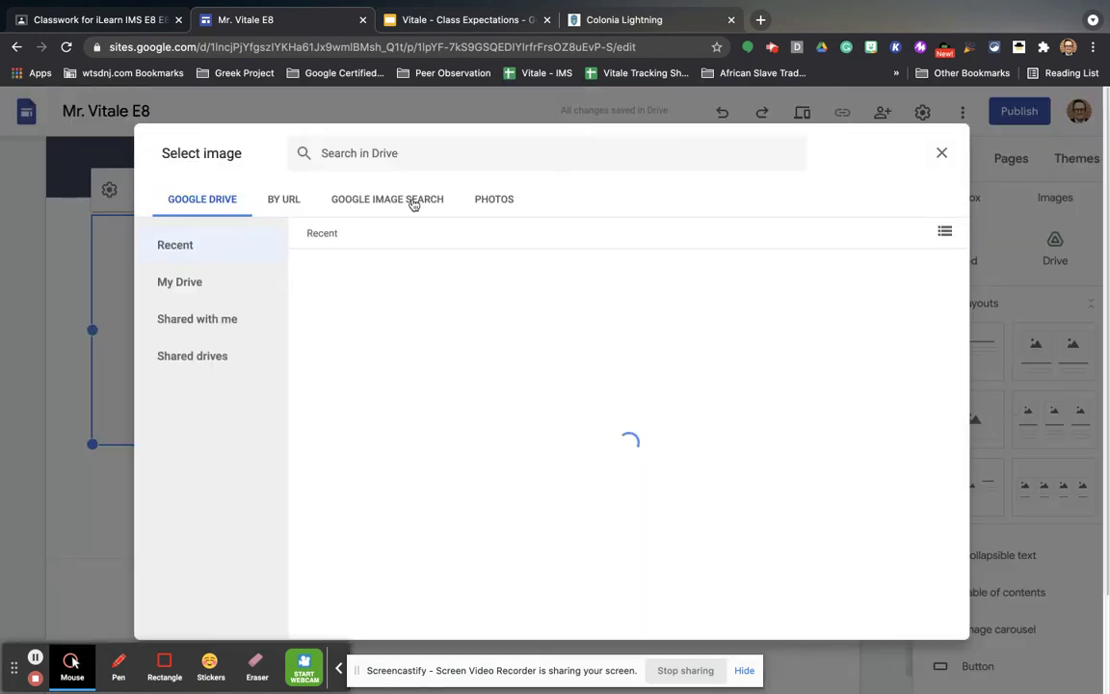
click(411, 203)
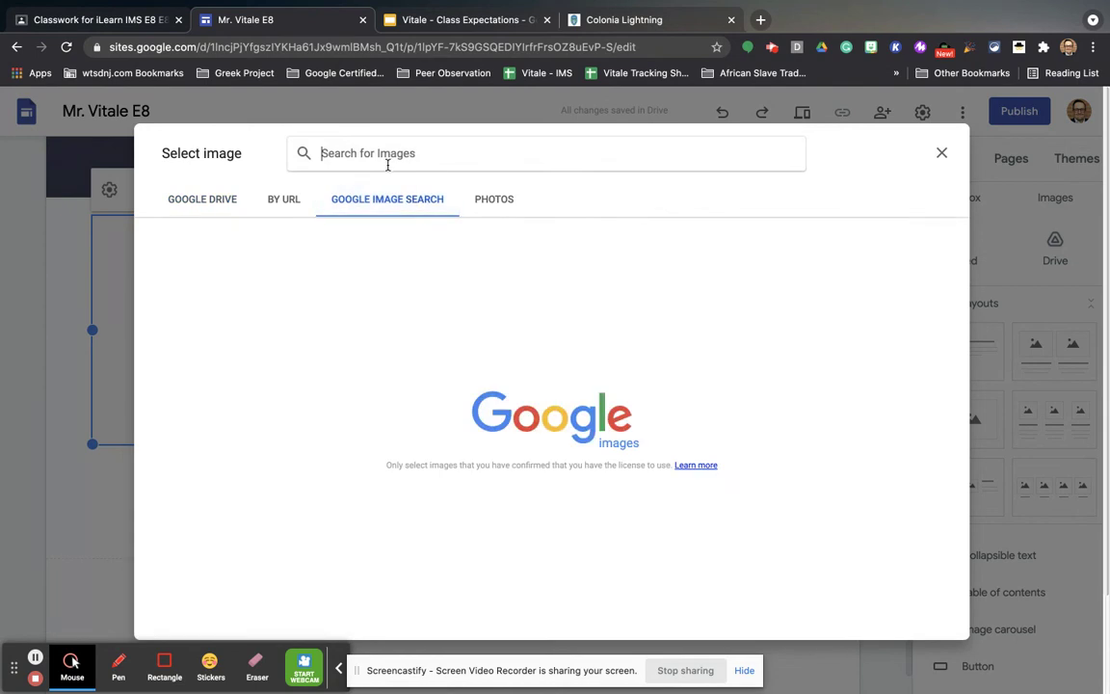
text(golf)
key(Return)
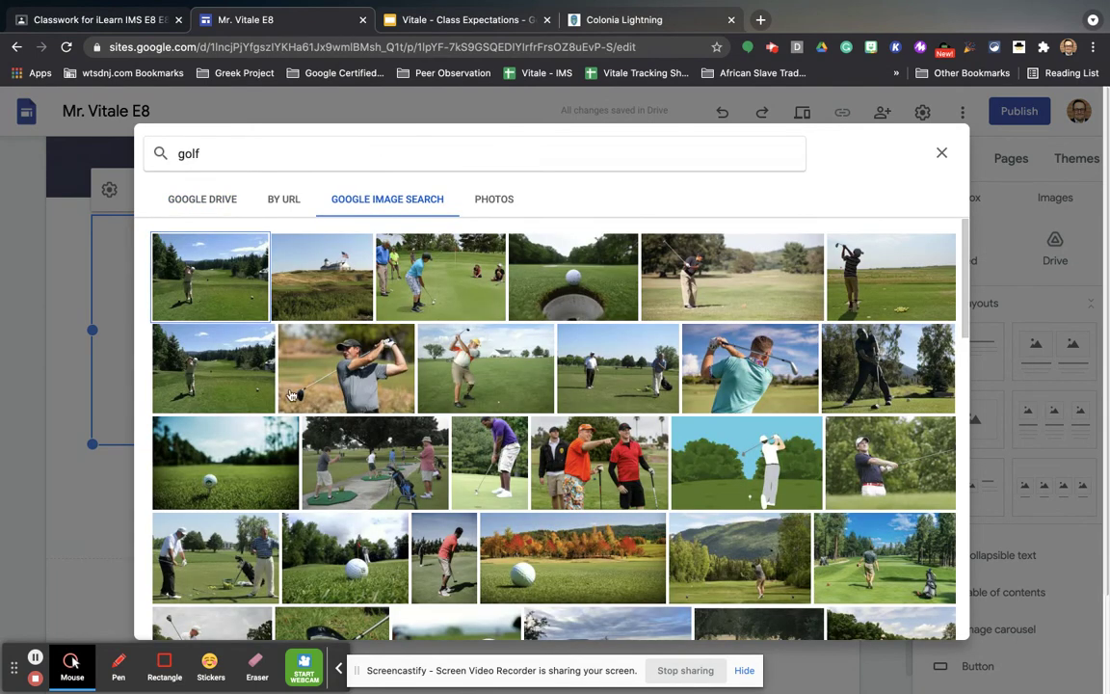
click(595, 294)
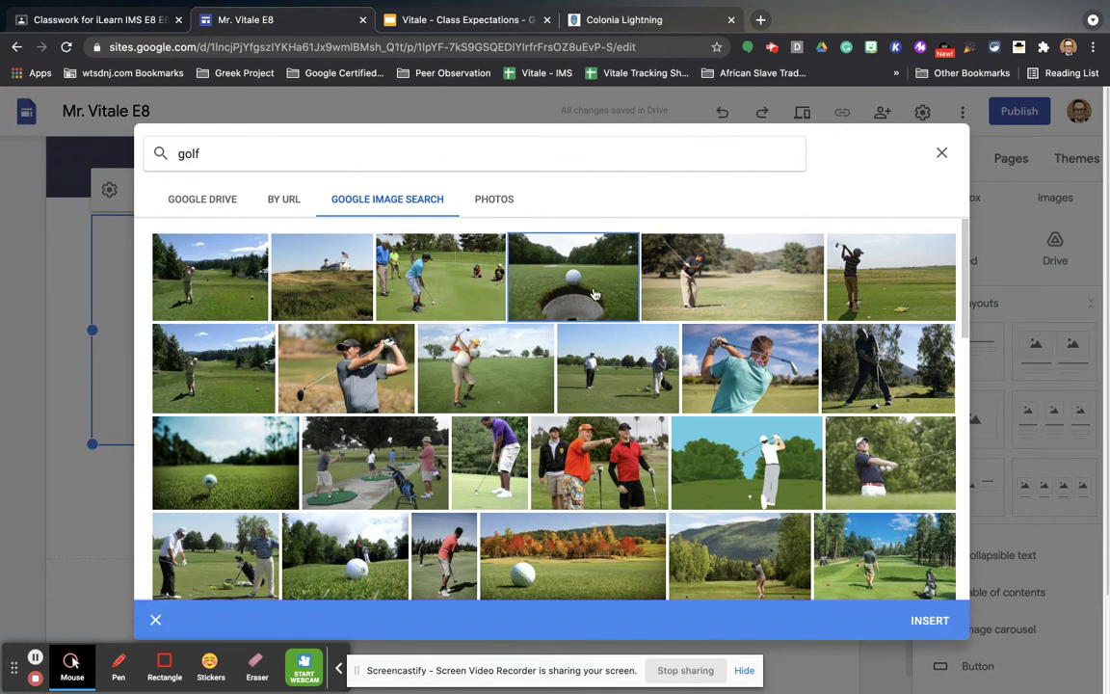
click(937, 624)
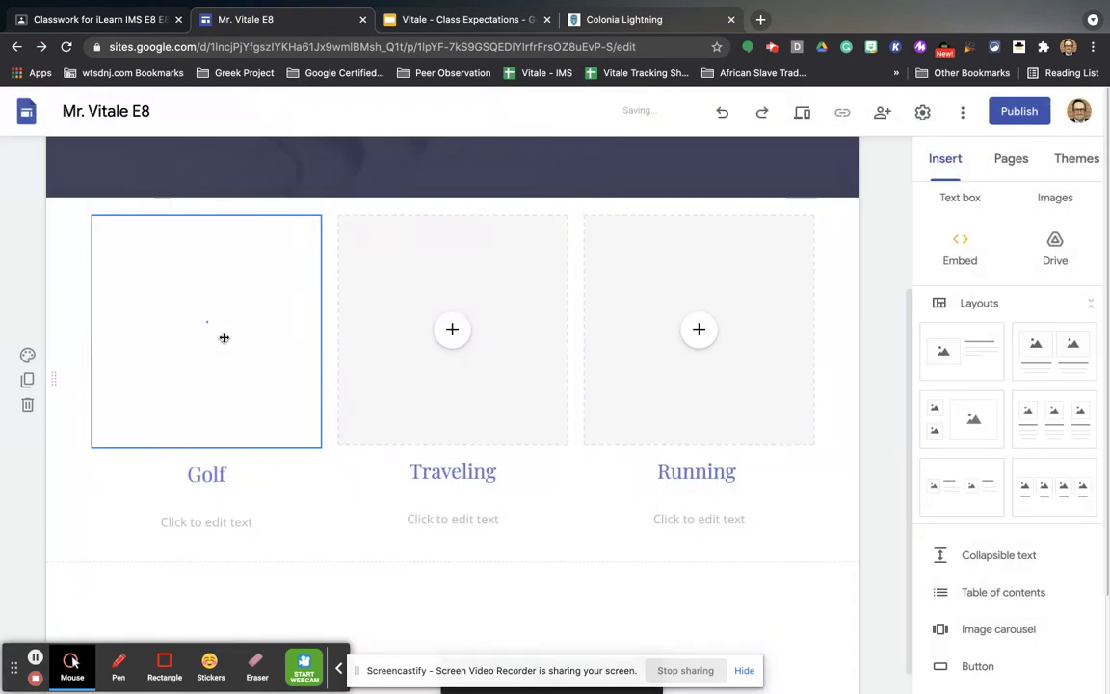
Fill the Traveling column's image placeholder with a Google Images result for "road trip" showing a red car over a world map
click(452, 329)
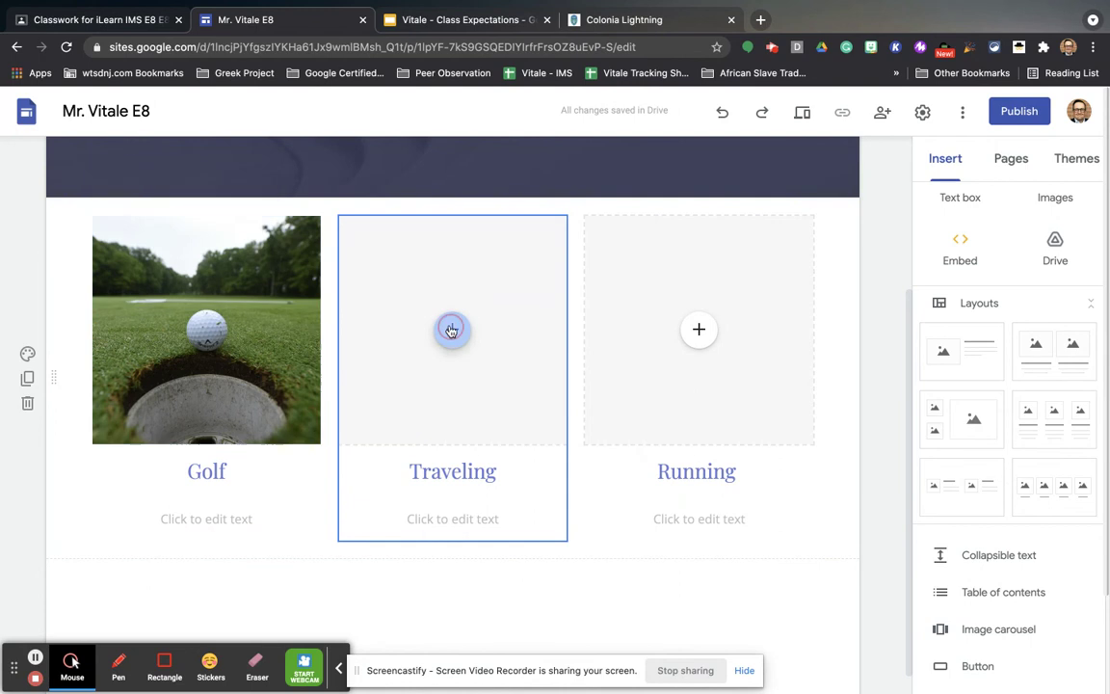
click(513, 421)
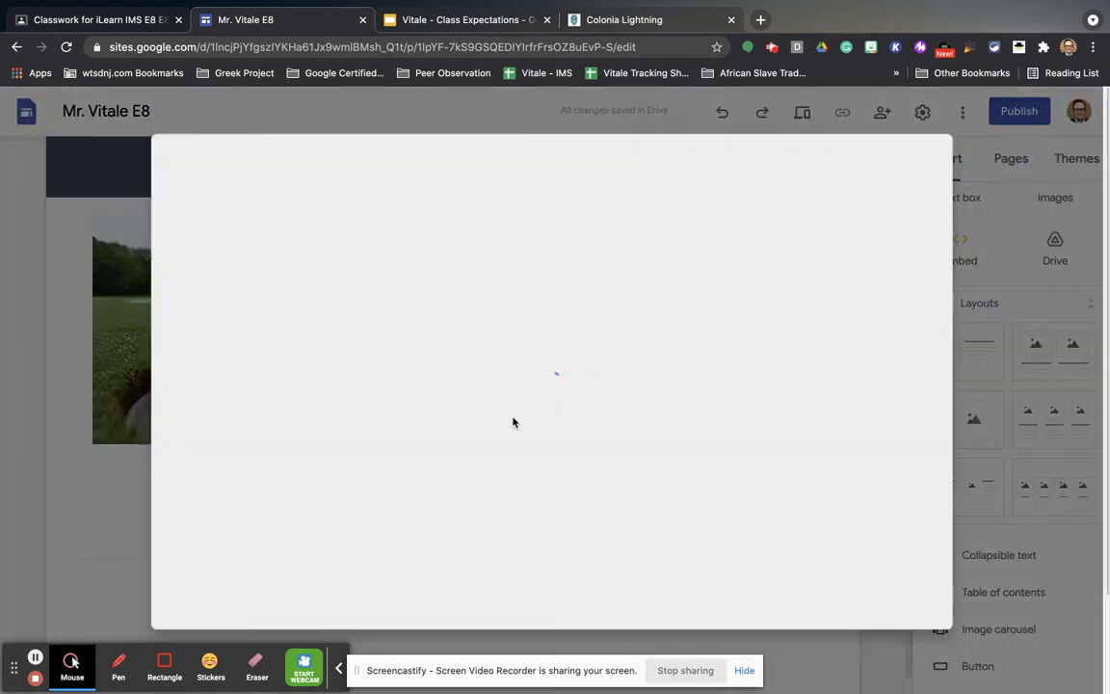
click(380, 207)
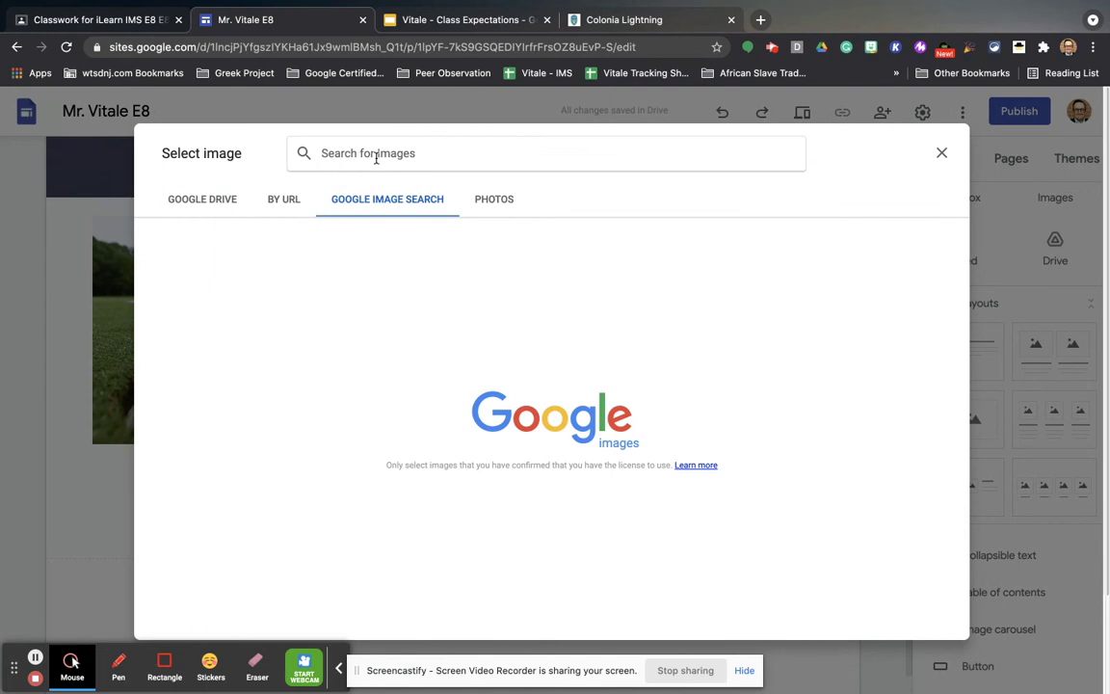
text(road trip)
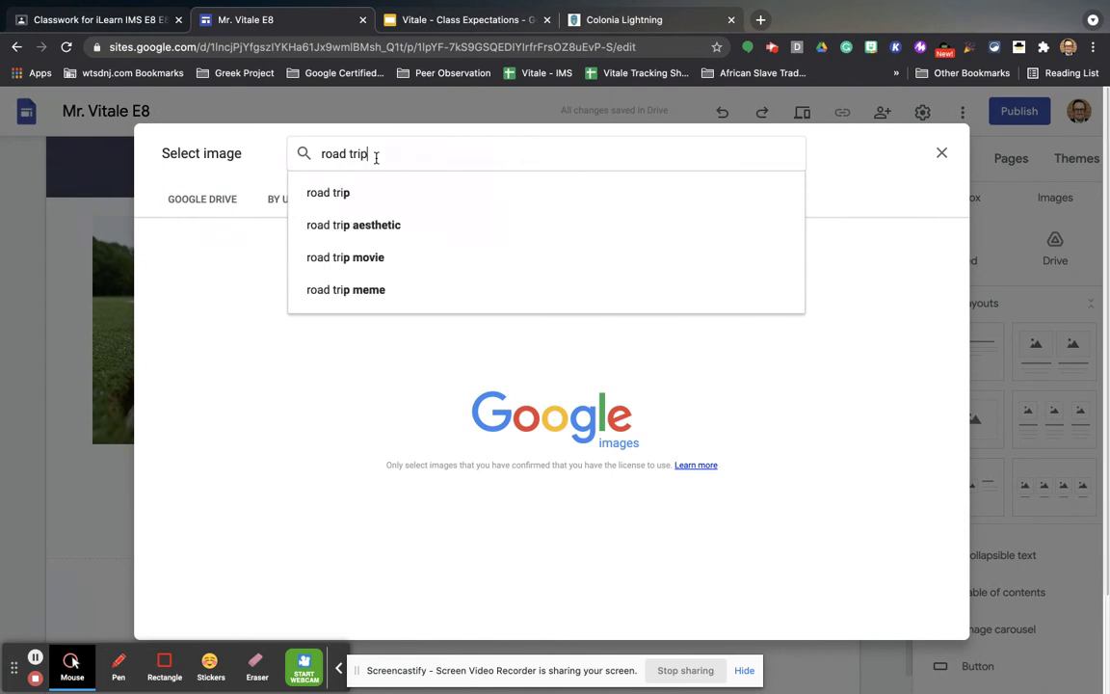
key(Return)
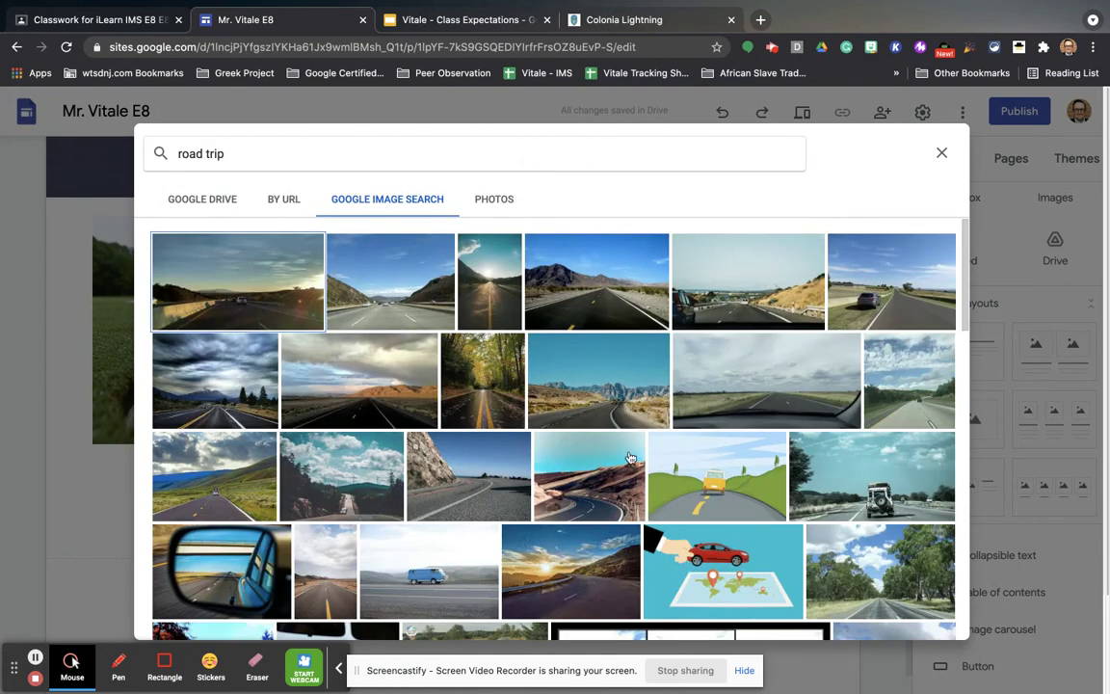
scroll(751, 568, down, 2)
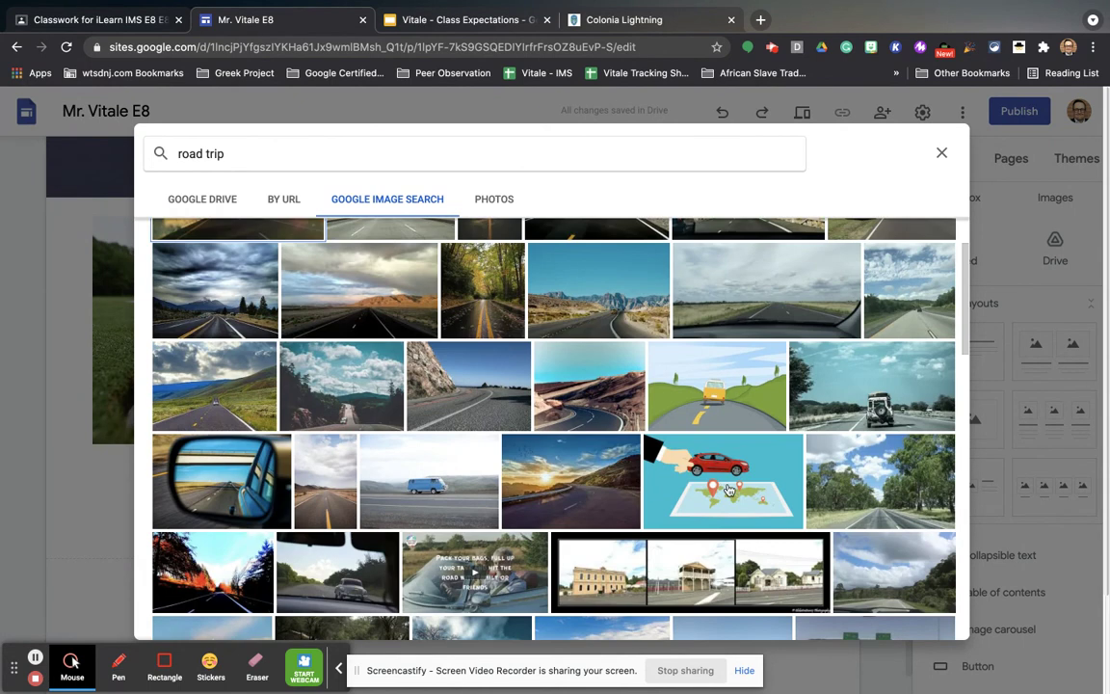
click(728, 491)
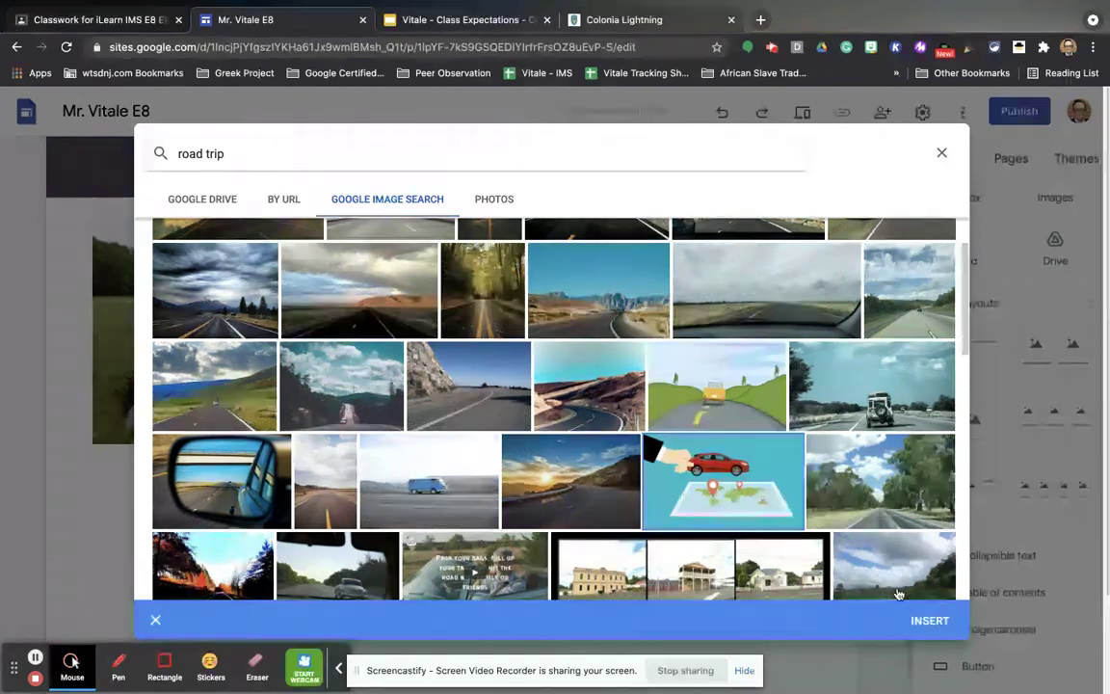
click(928, 621)
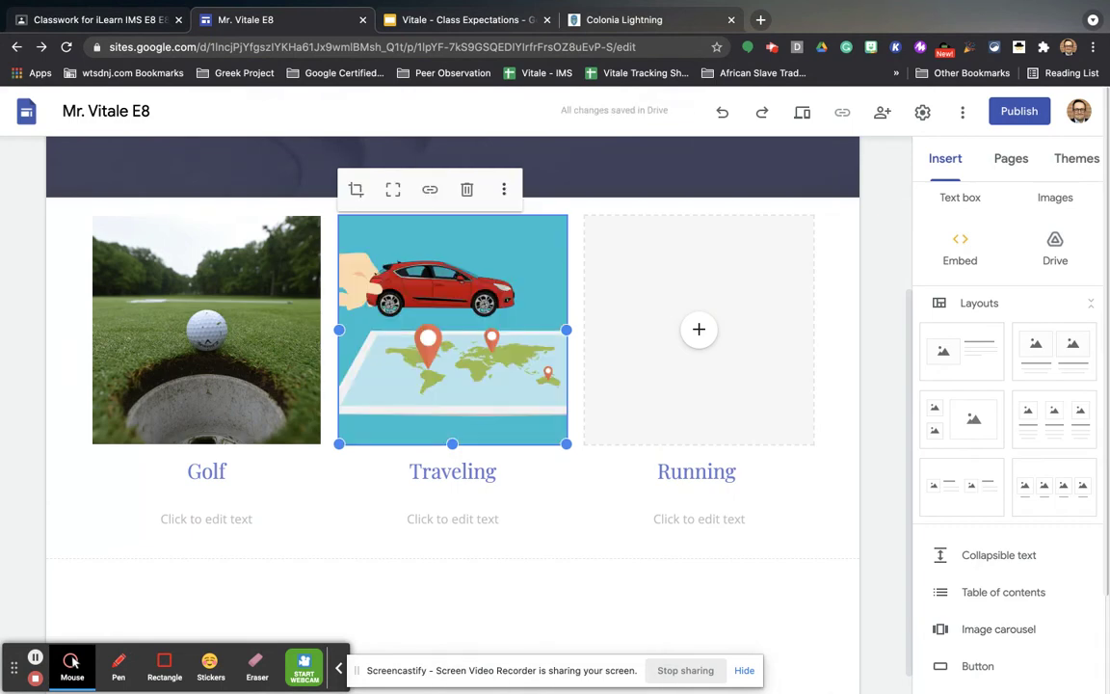
Enter the description "I like to play golf with my family and friends." under the Golf heading
click(218, 515)
text(I)
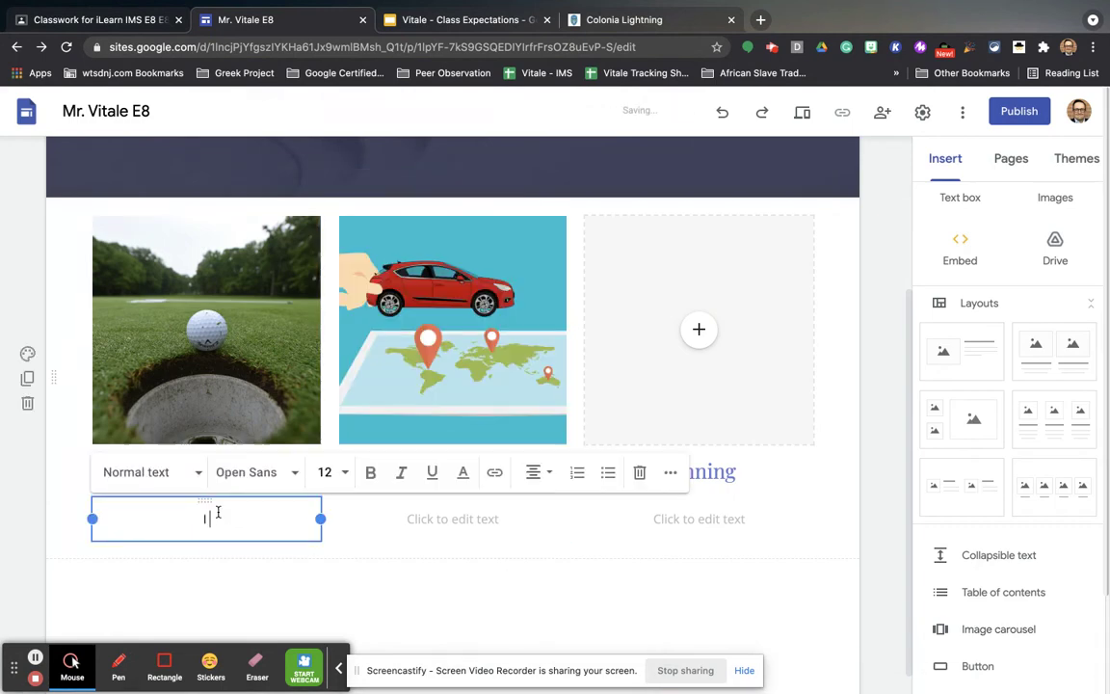
text( like to play golf with my family and friends.)
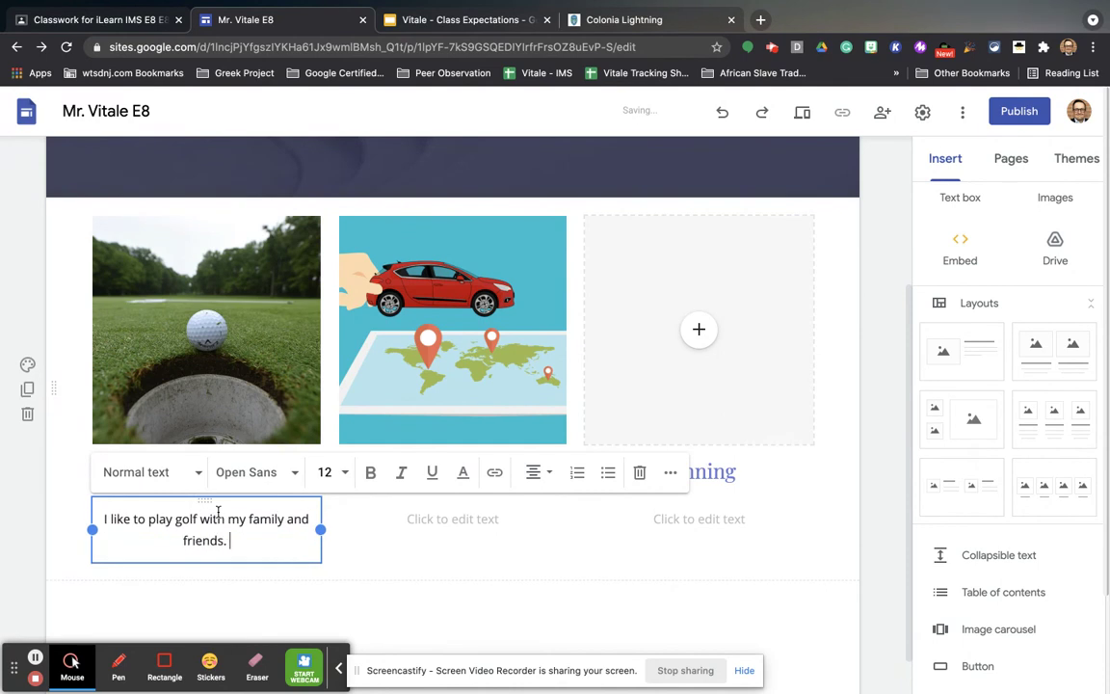
Enter the description "I love to travel. Especially in the United States." under the Traveling heading
click(426, 520)
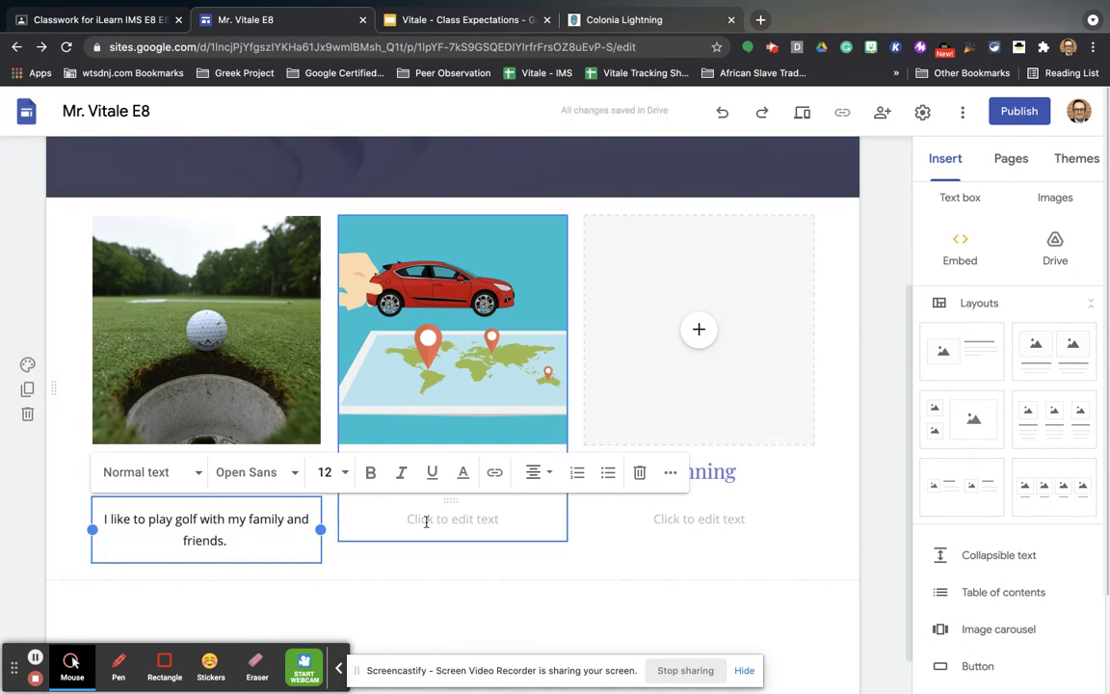
text(I love to )
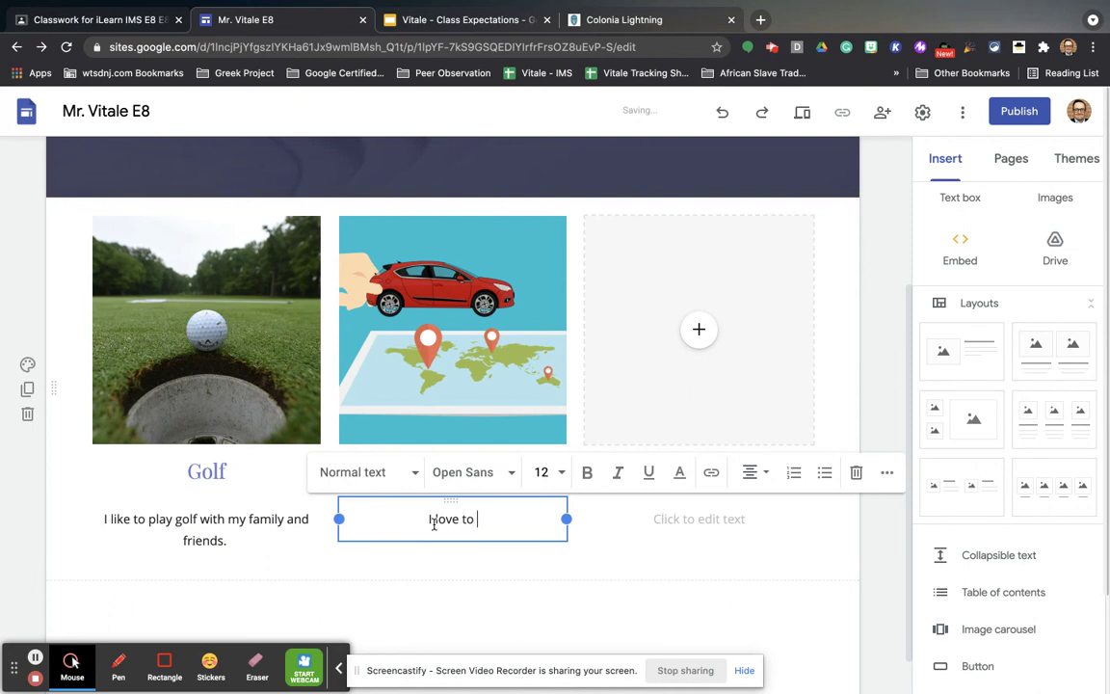
text(travel.  Espp)
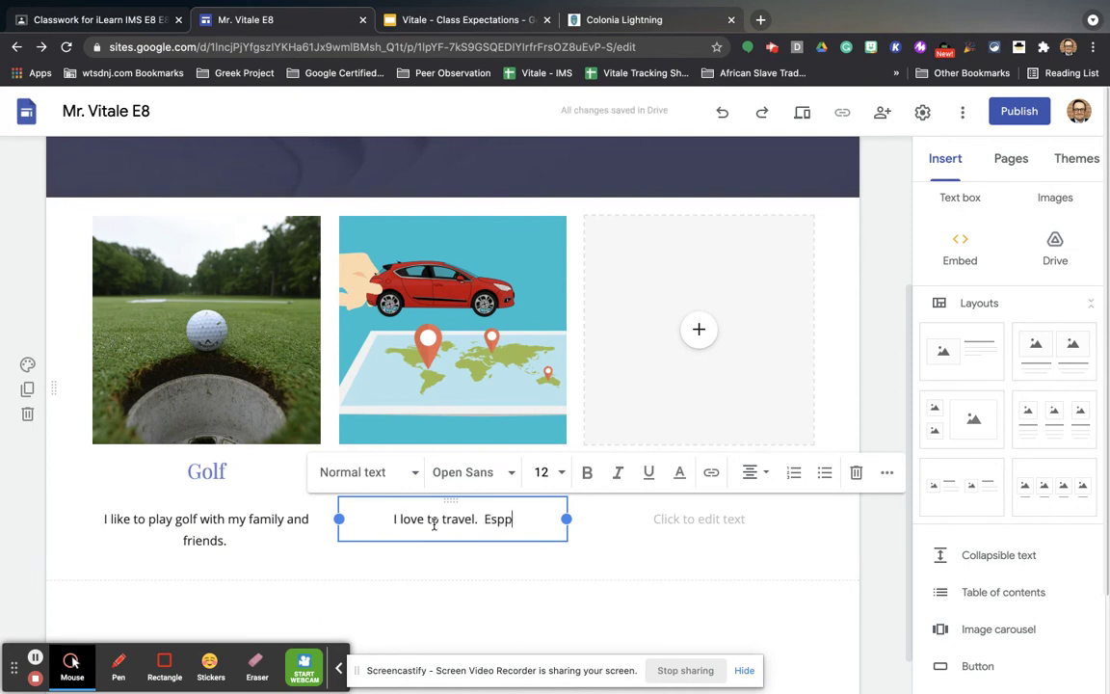
key(BackSpace)
text(ec)
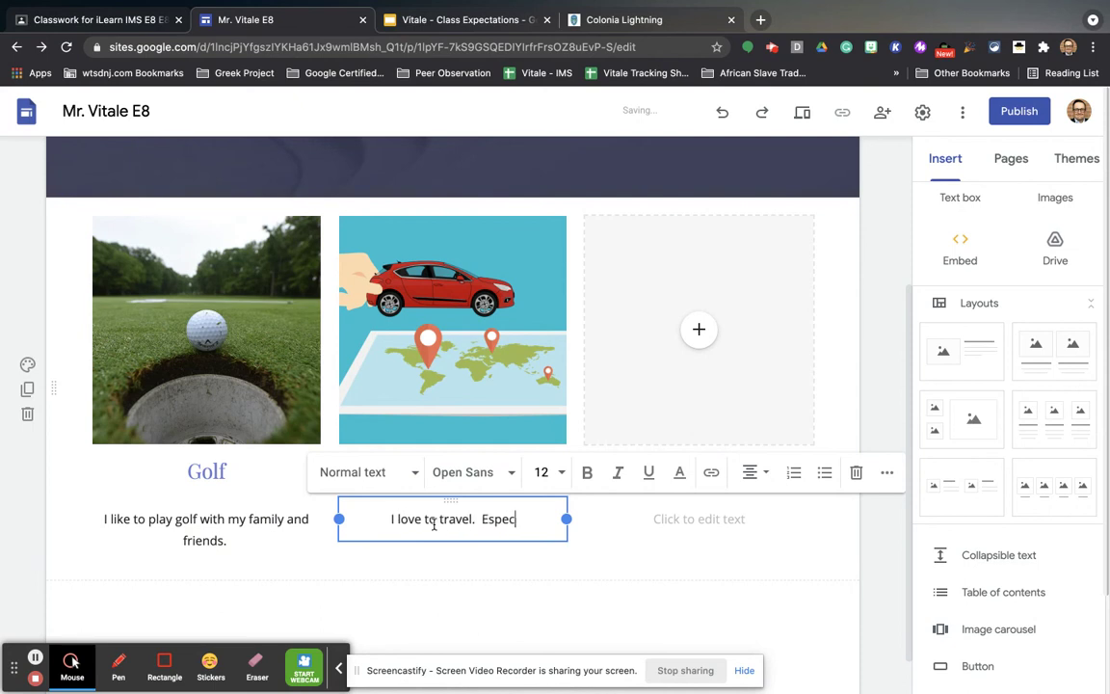
text(ially in thhe Un)
key(BackSpace)
key(BackSpace)
key(BackSpace)
key(BackSpace)
key(BackSpace)
text(e United)
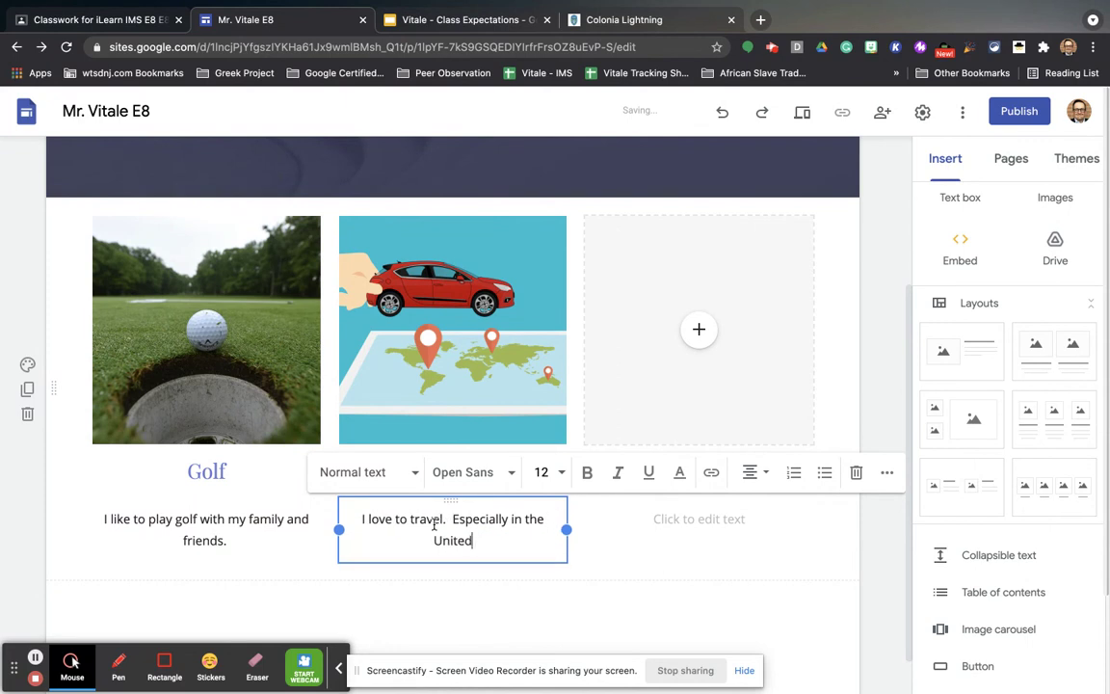
text( States.)
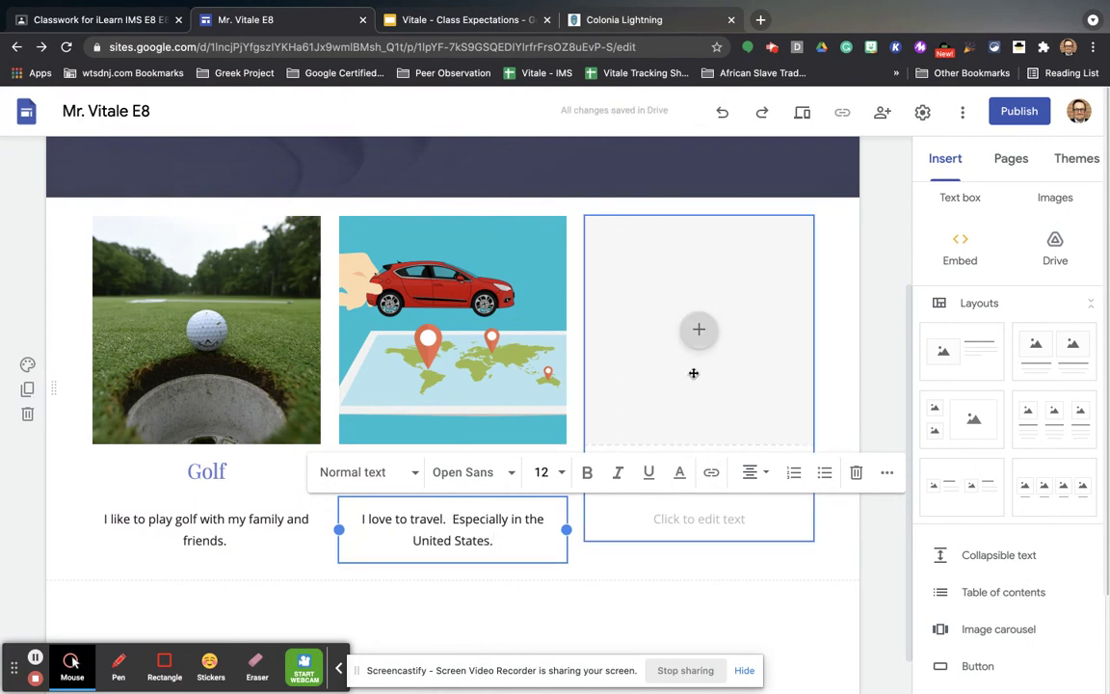
Fill the Running column's image placeholder with a Google Images result for "marathon running" showing a large group of runners
click(694, 363)
click(698, 333)
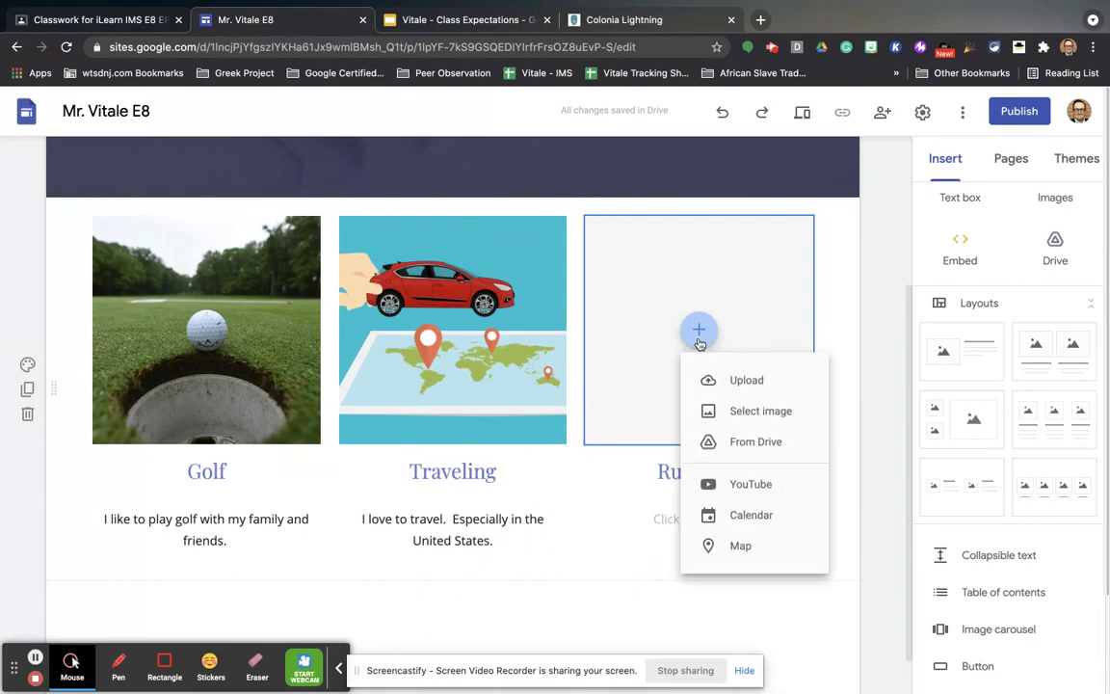
click(756, 414)
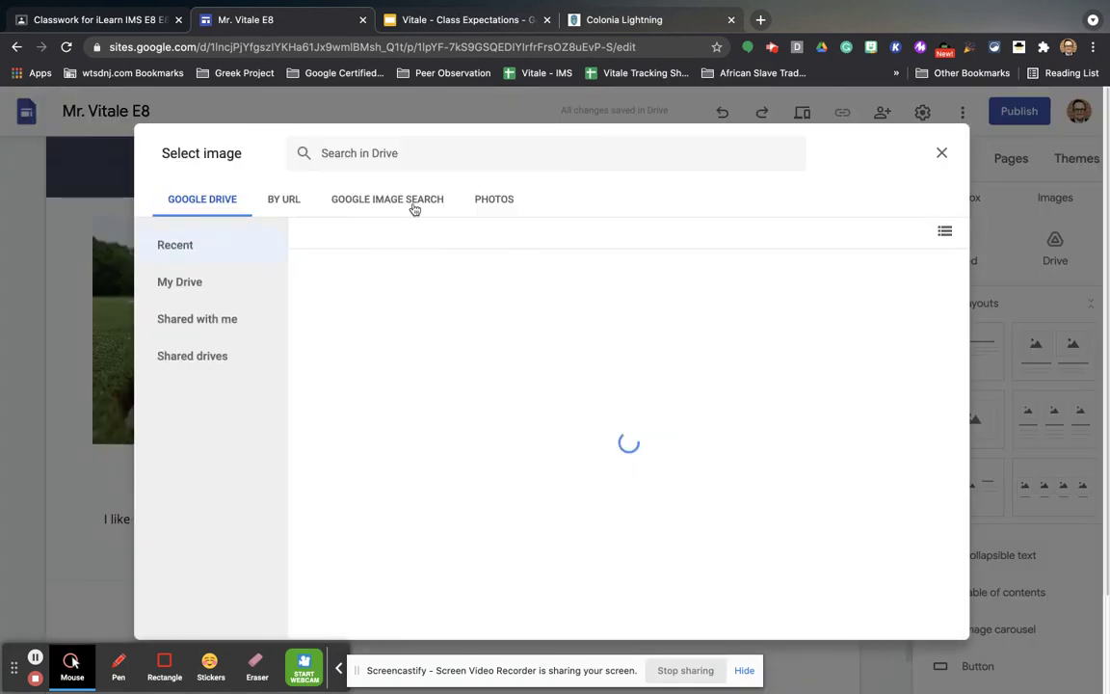
click(392, 204)
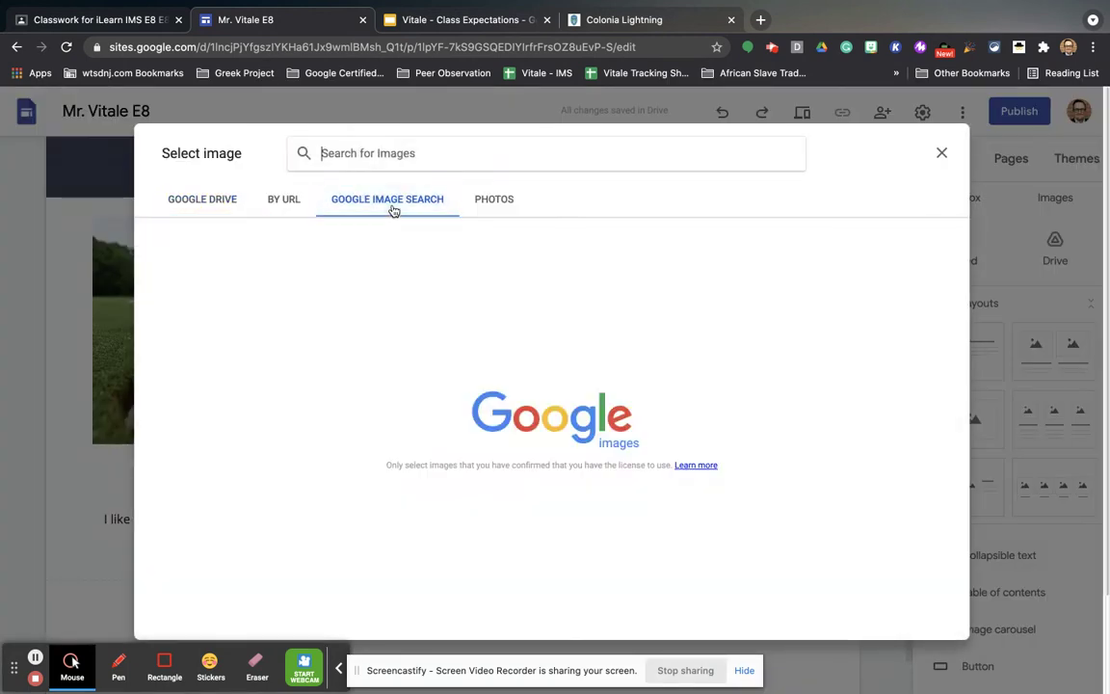
click(401, 162)
text(marathon running)
key(Return)
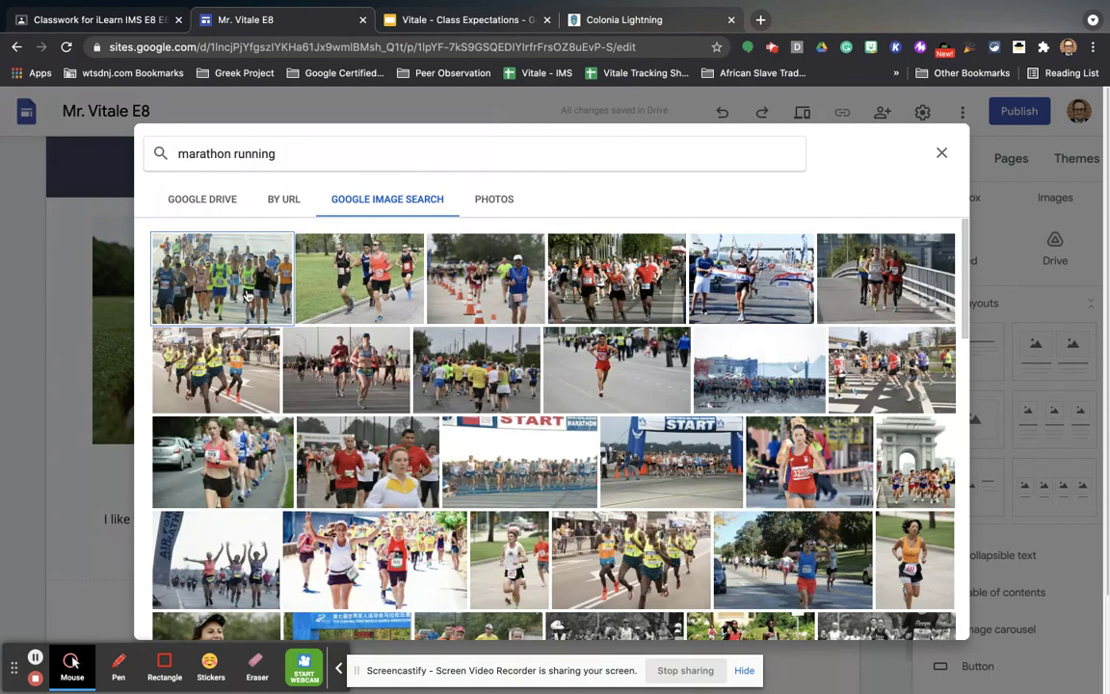
click(234, 254)
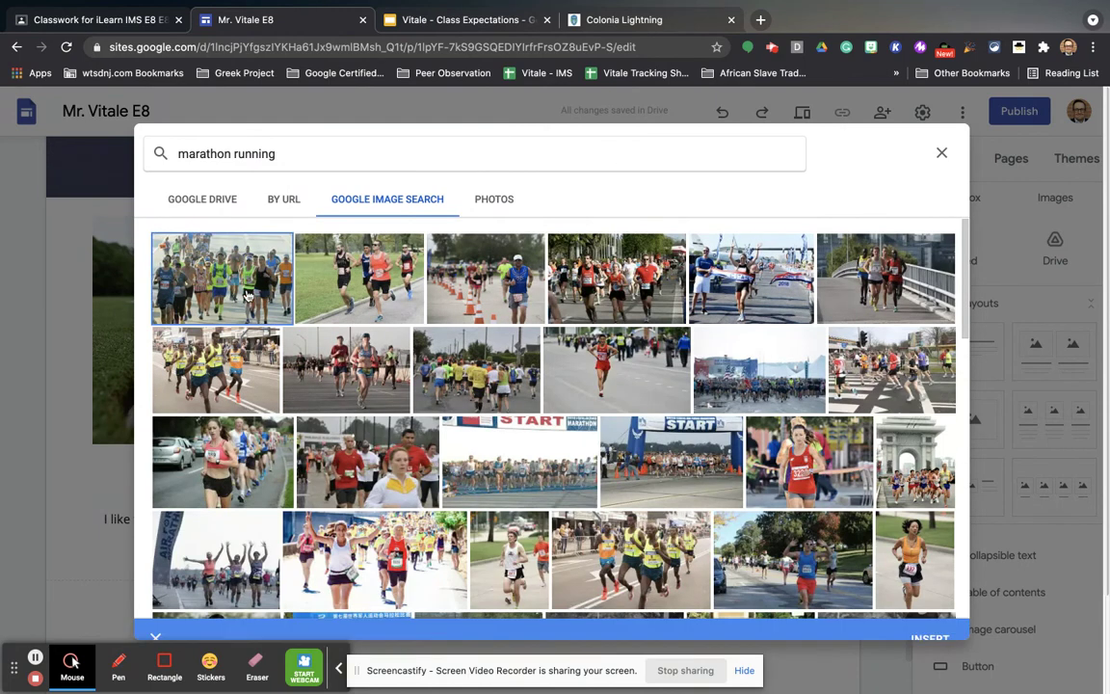
click(926, 625)
Enter the description "I like to run in marathons and half marathons to challenge myself." under the Running heading
click(701, 526)
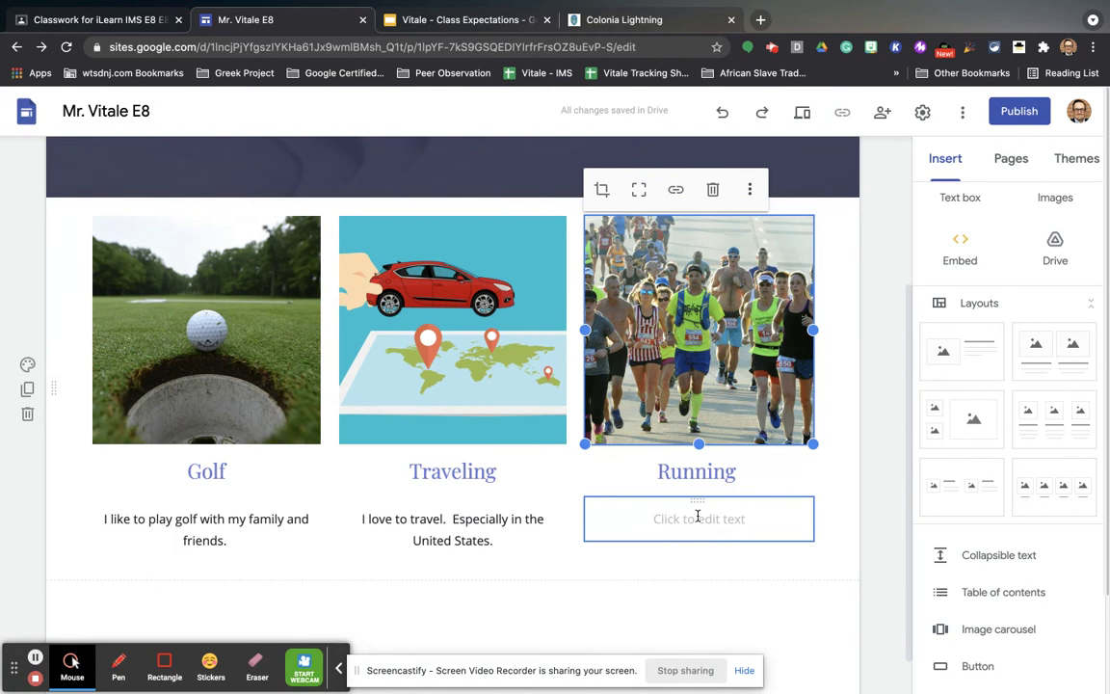
click(698, 516)
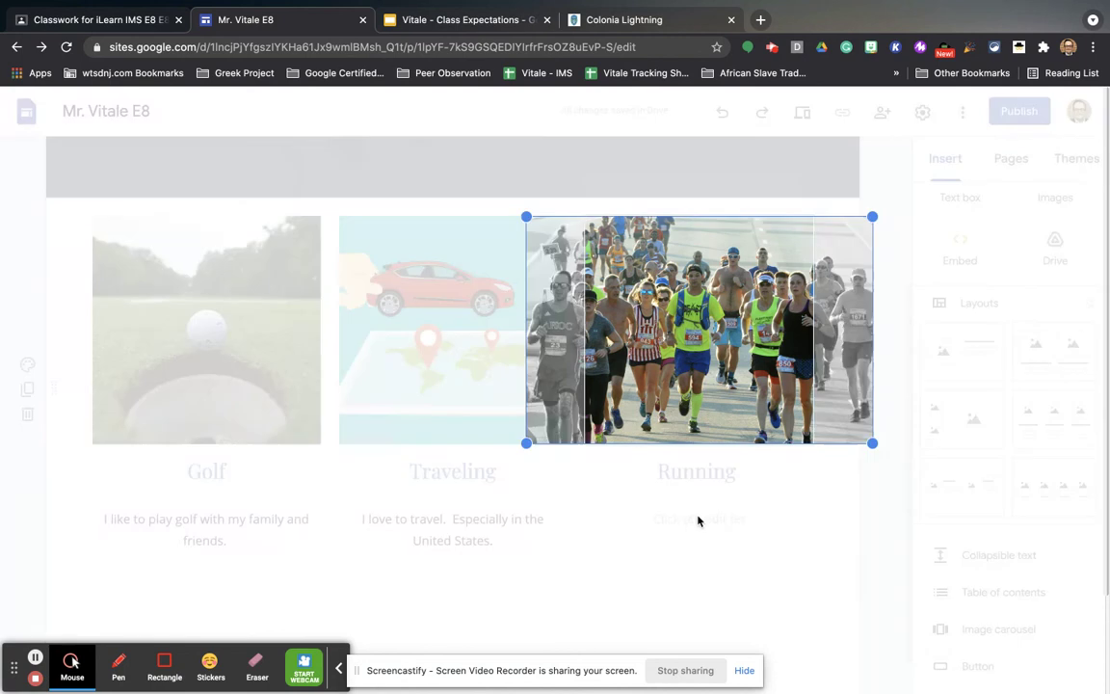
click(695, 520)
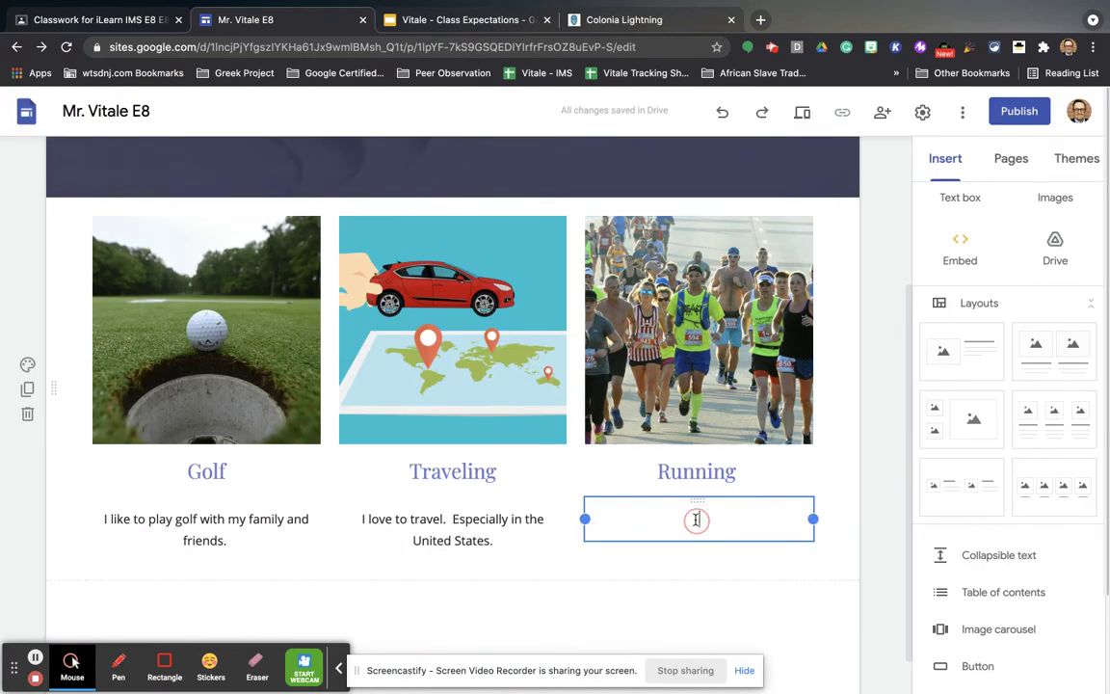
text(I like to run in )
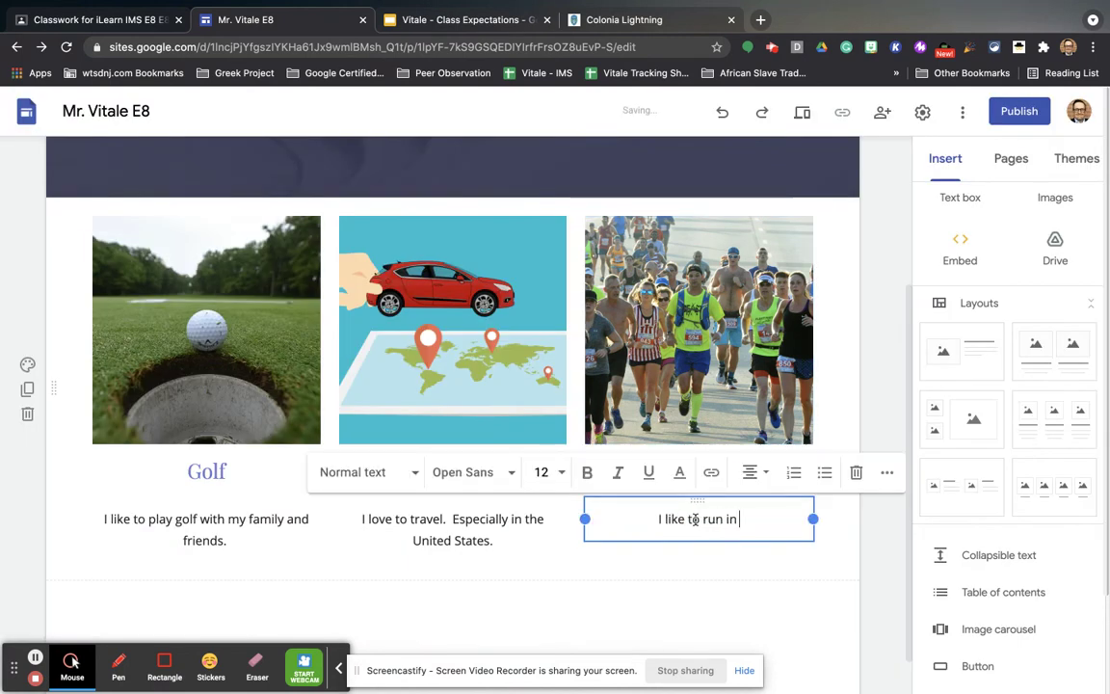
text(marathonggs an)
key(BackSpace)
key(BackSpace)
key(BackSpace)
key(BackSpace)
key(BackSpace)
key(BackSpace)
text(s and half)
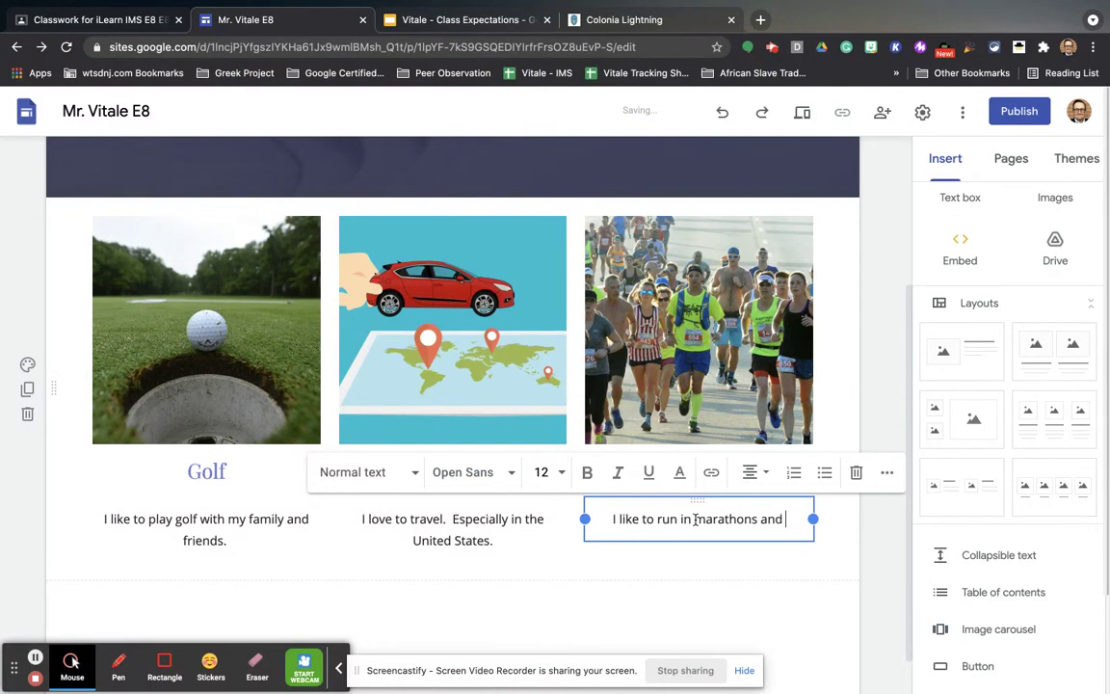
key(BackSpace)
key(BackSpace)
key(BackSpace)
key(BackSpace)
text(hhh)
key(BackSpace)
key(BackSpace)
text(alf marathon)
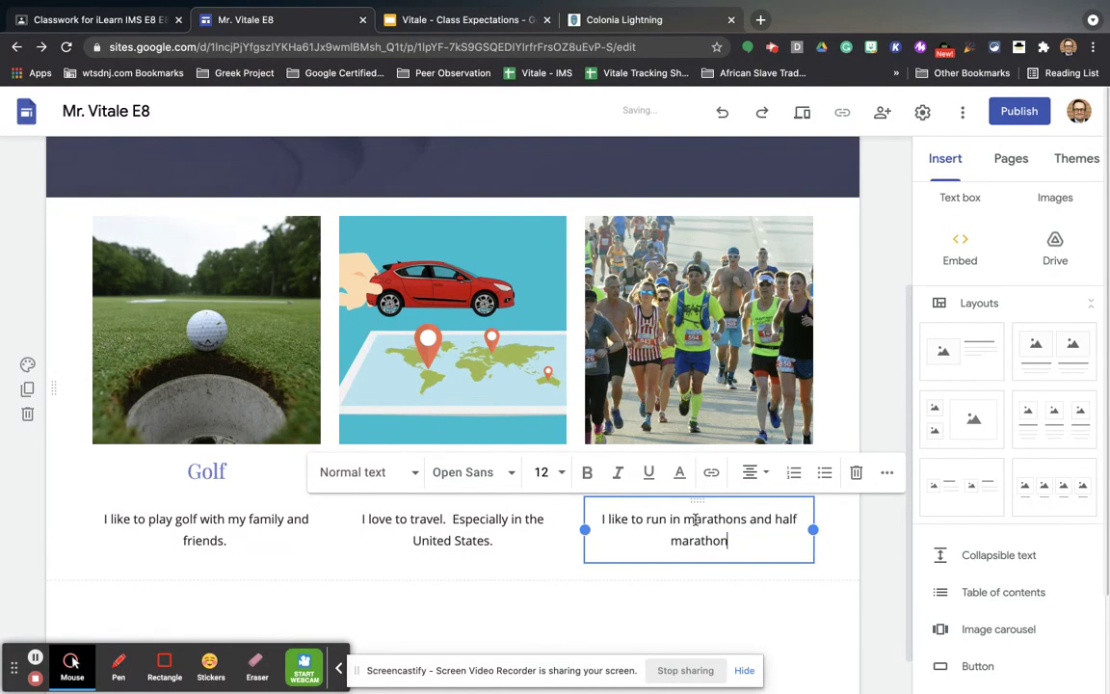
text(s to challenge myself.)
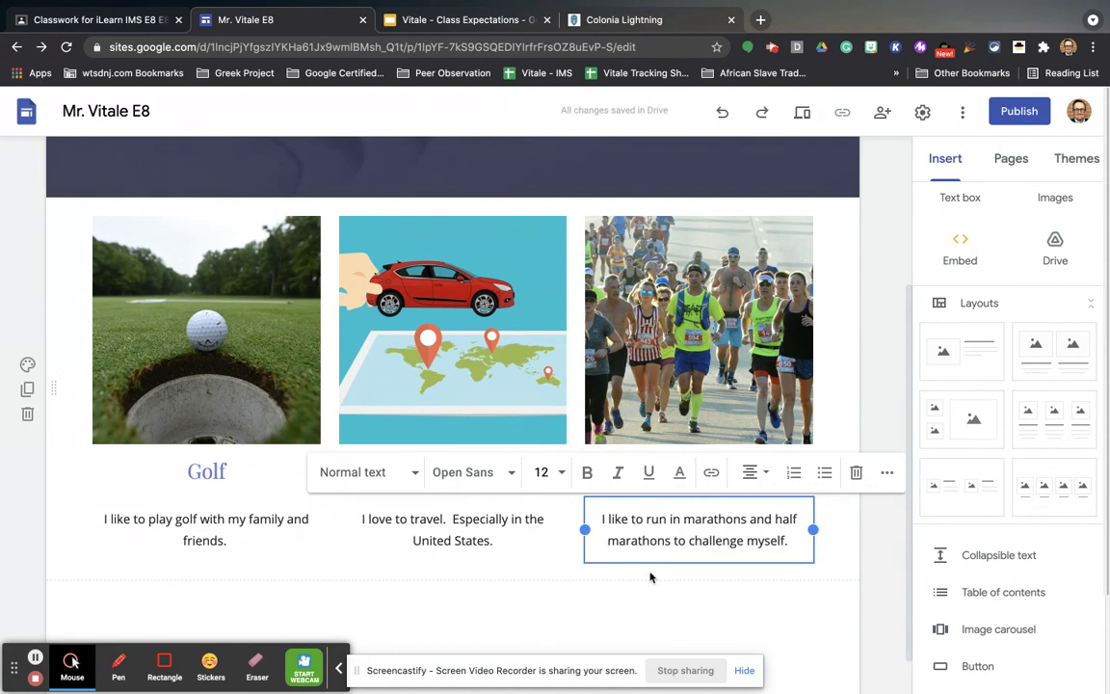
click(540, 610)
scroll(673, 378, up, 3)
scroll(673, 378, down, 3)
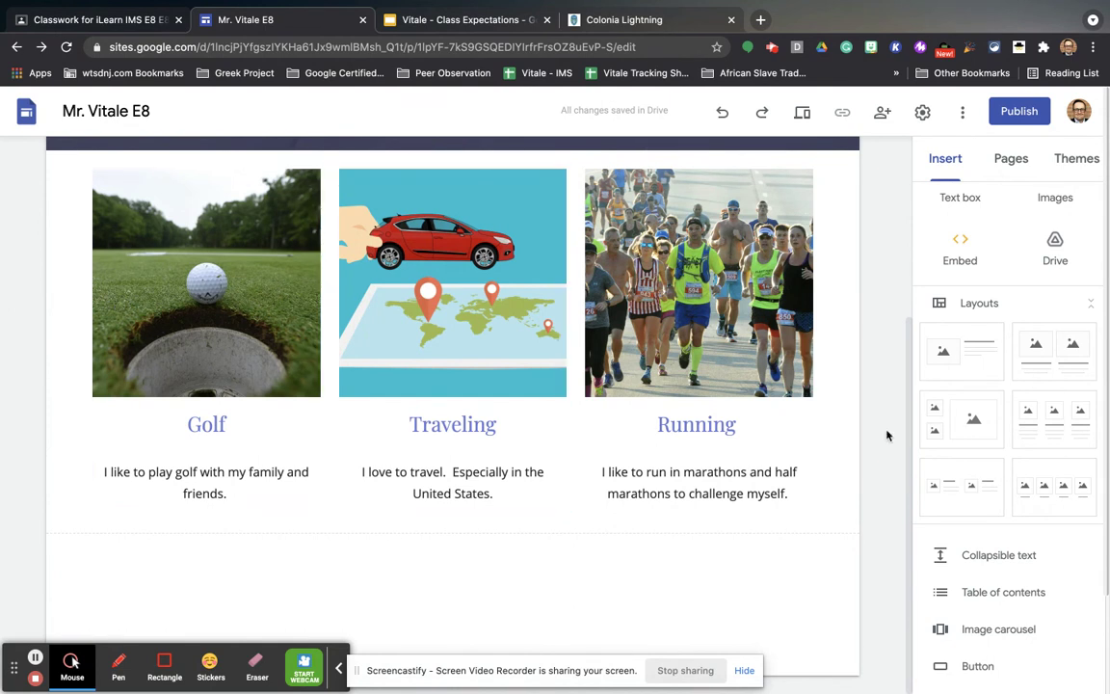
scroll(995, 569, down, 3)
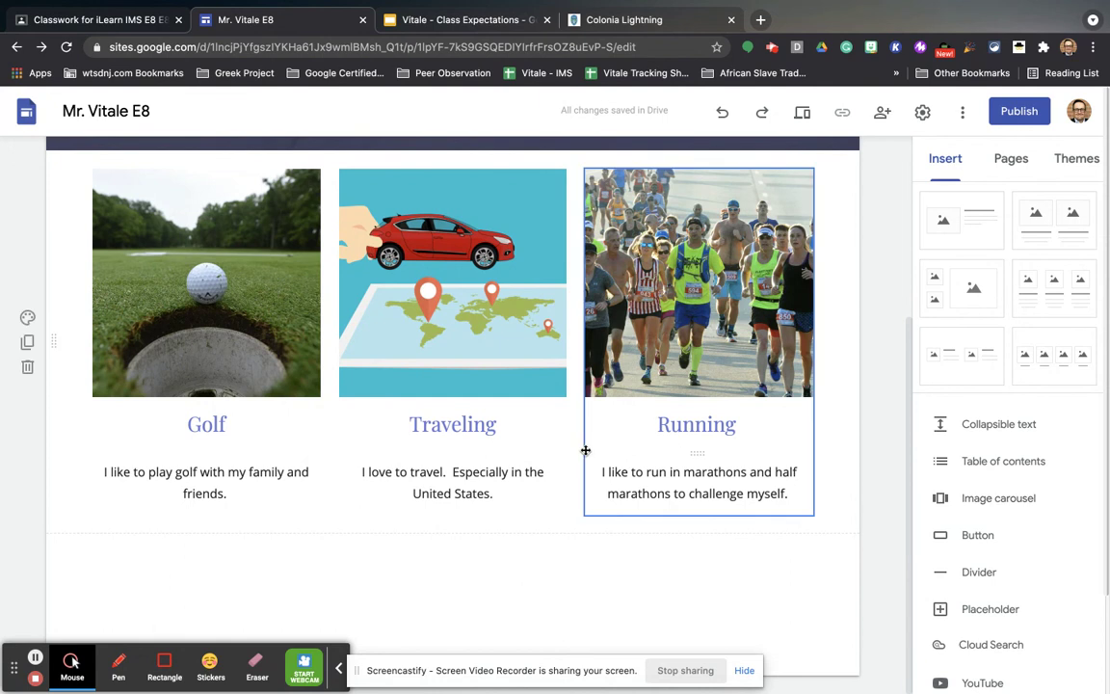
scroll(585, 450, up, 5)
scroll(585, 450, down, 3)
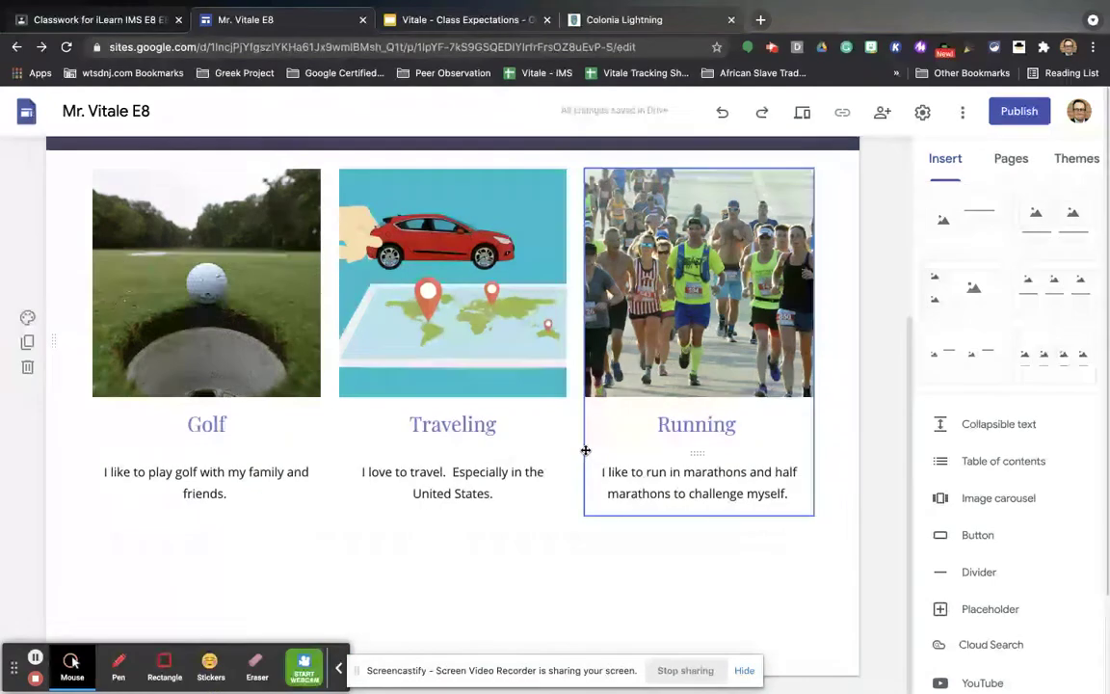
click(996, 498)
click(412, 307)
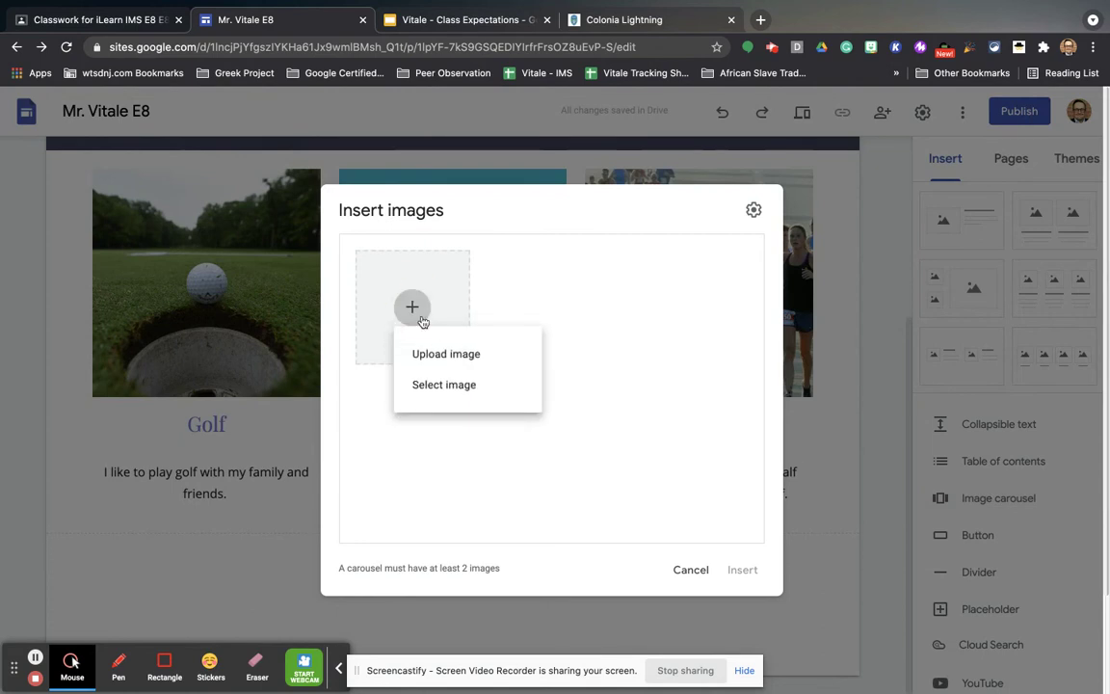
click(455, 386)
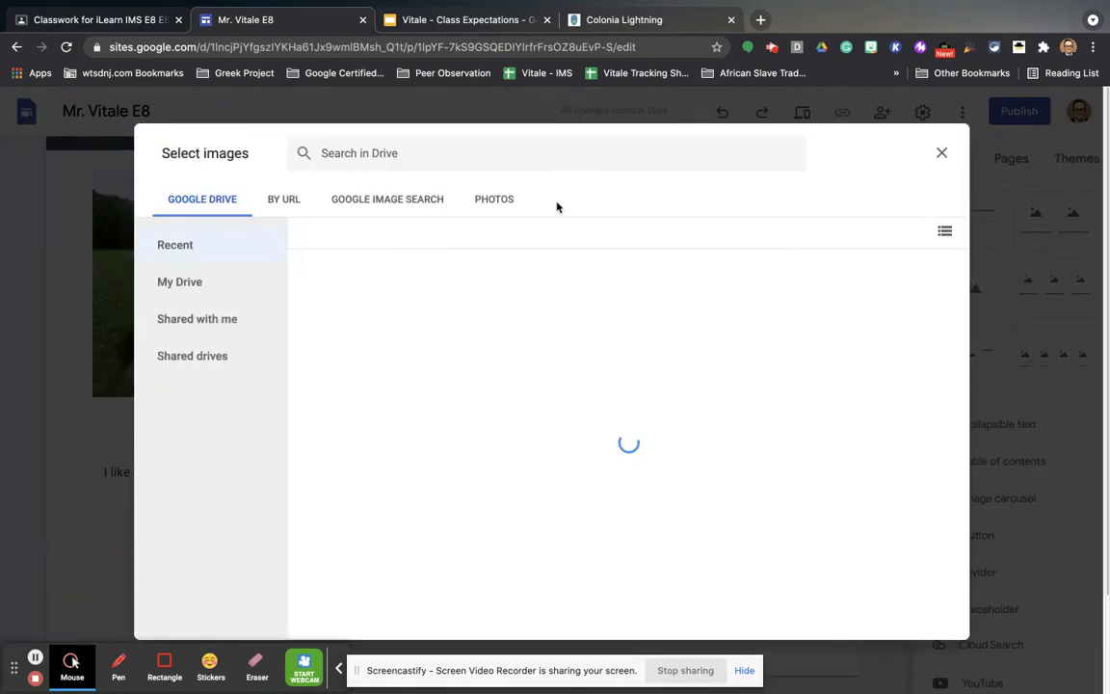
click(941, 153)
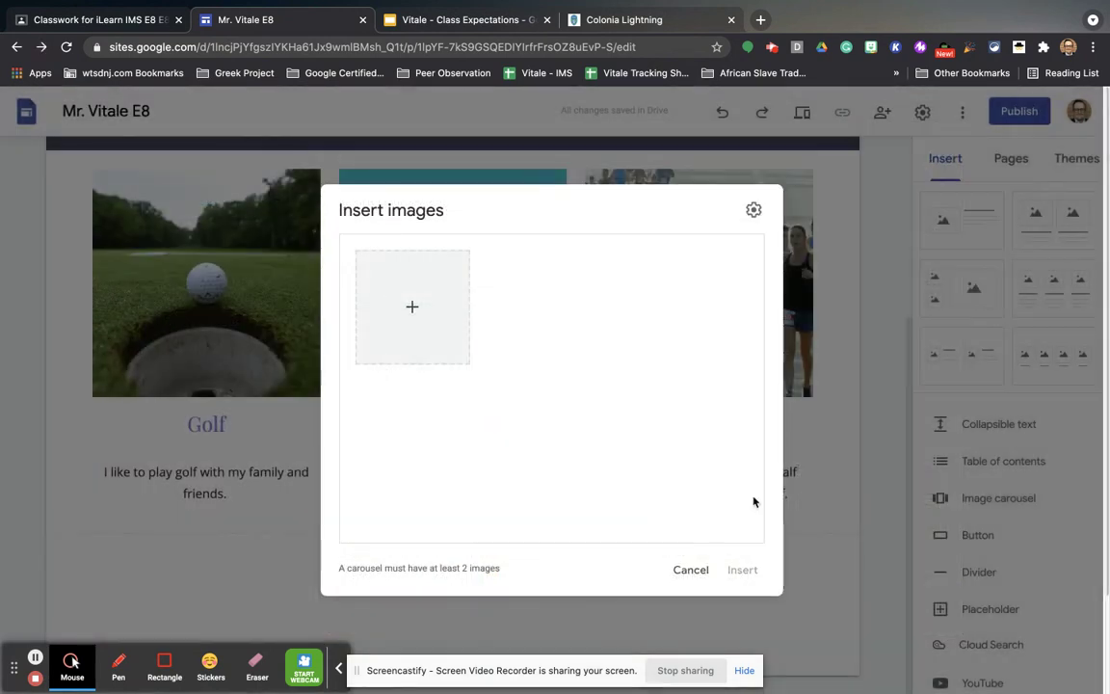
click(693, 569)
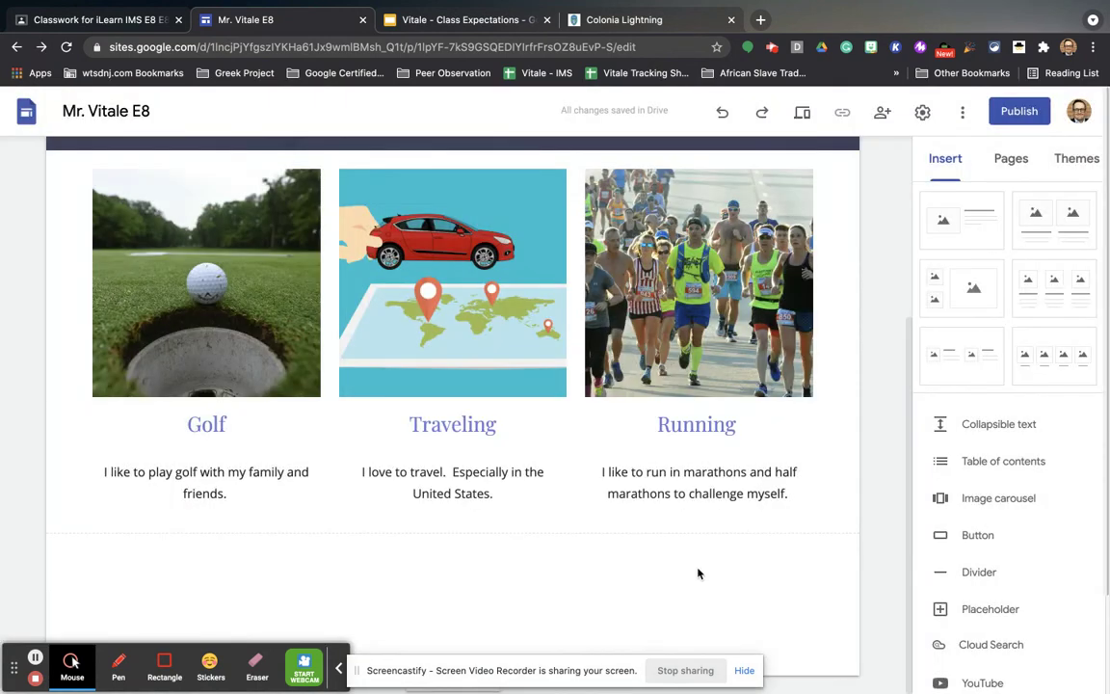
Check the list of pages to make in the Google Classroom assignment and return to the Hobbies page of the site
scroll(921, 585, down, 5)
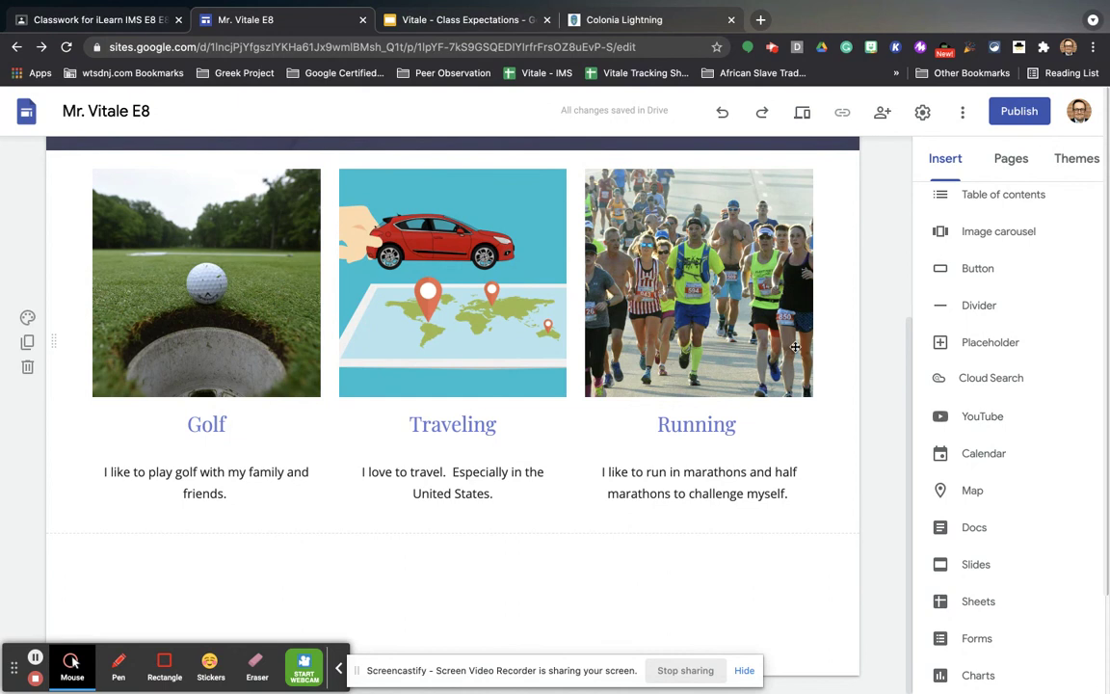
scroll(781, 343, up, 5)
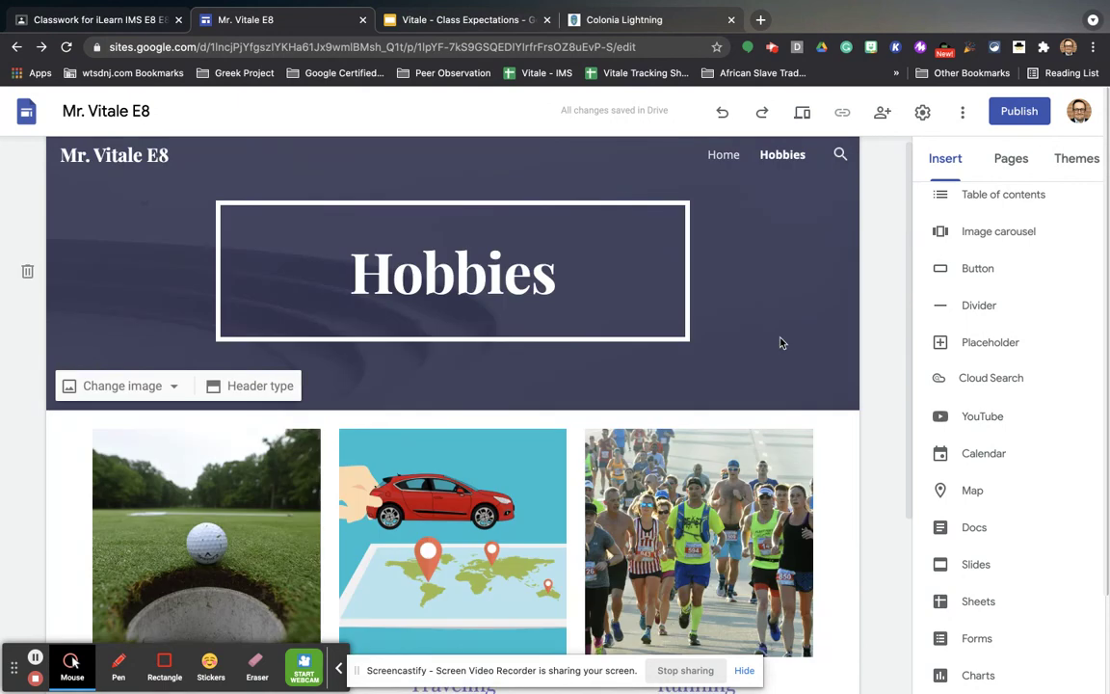
click(1011, 162)
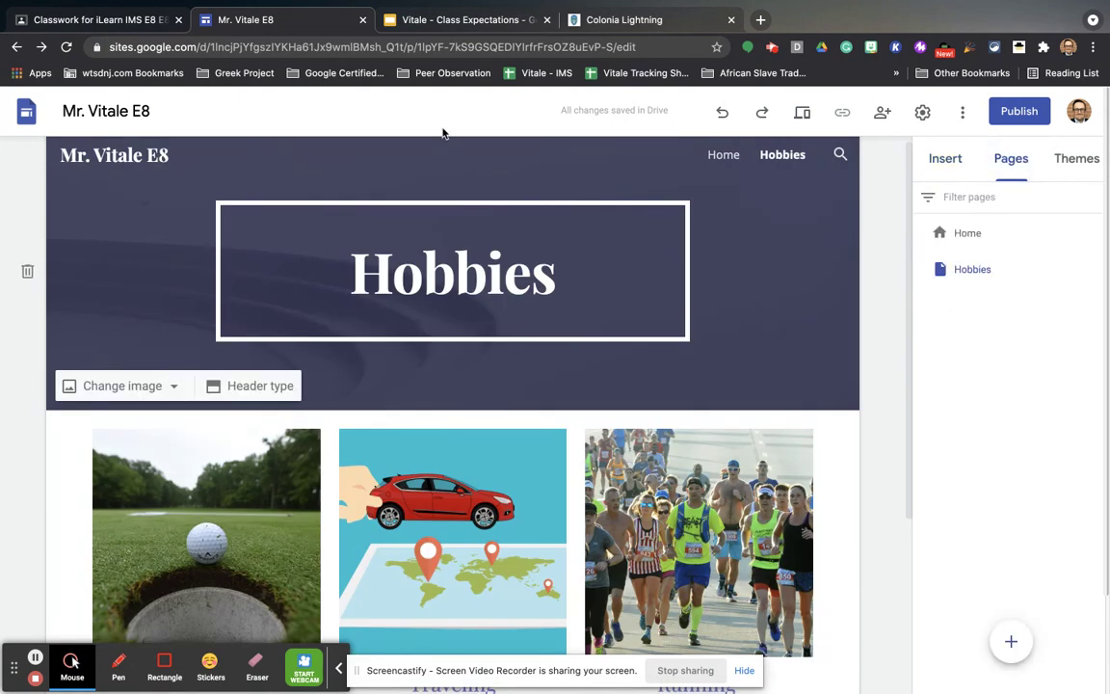
click(119, 21)
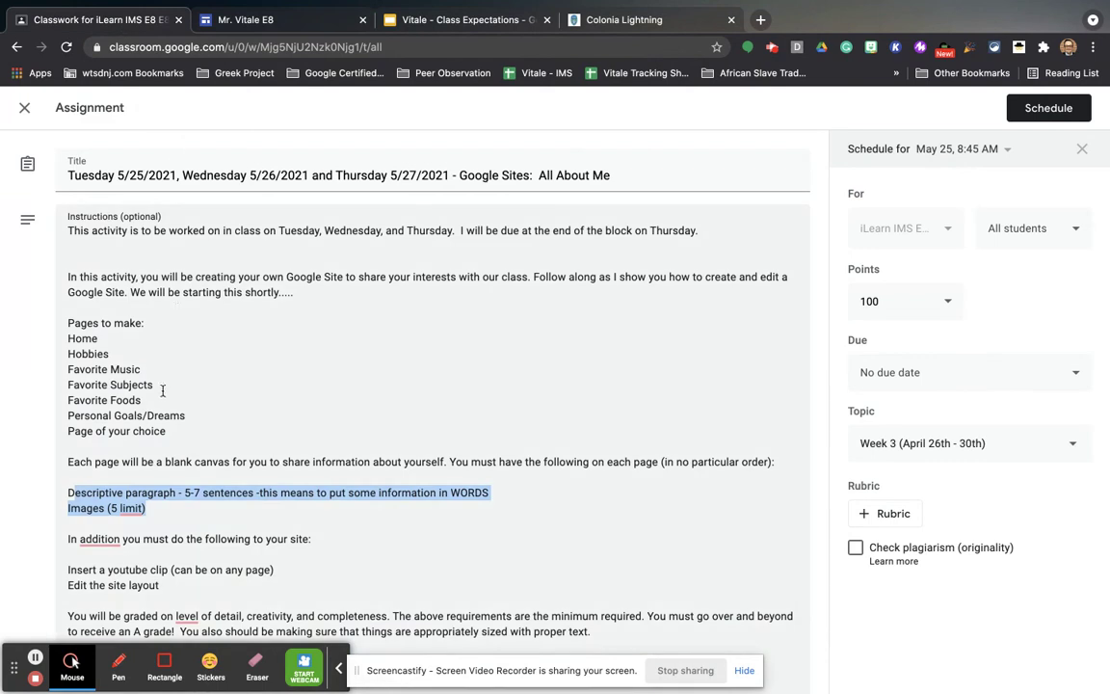
drag(67, 338, 166, 442)
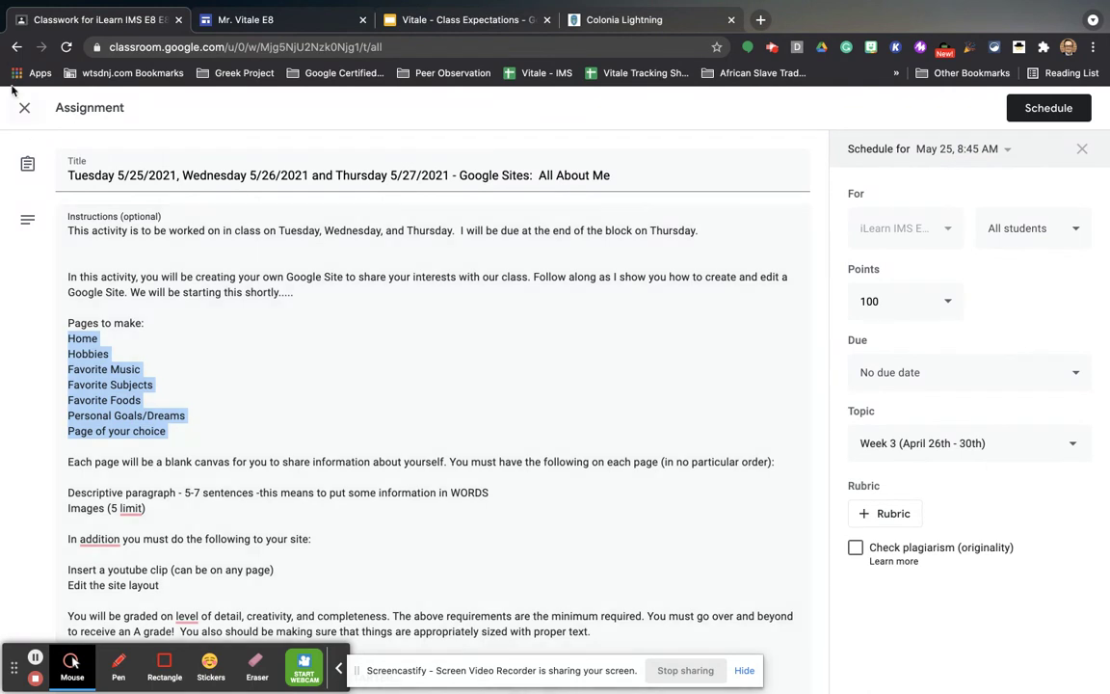
click(299, 22)
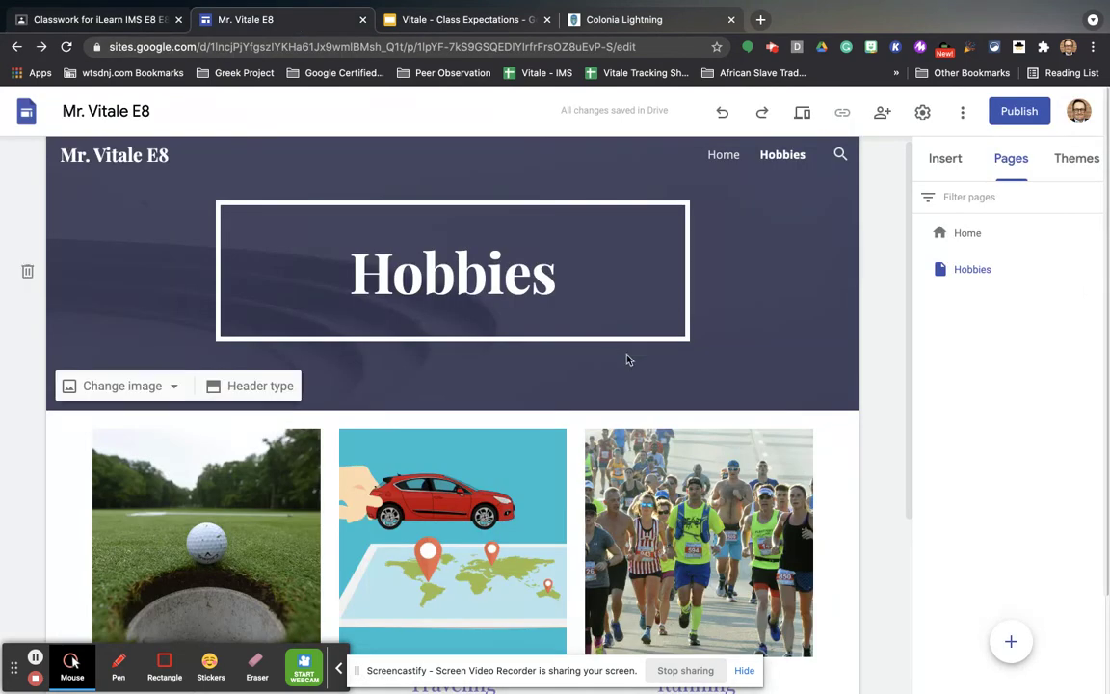
Search YouTube for "rick shels" to find a golf video for the Hobbies page
scroll(846, 467, down, 2)
scroll(846, 467, down, 2)
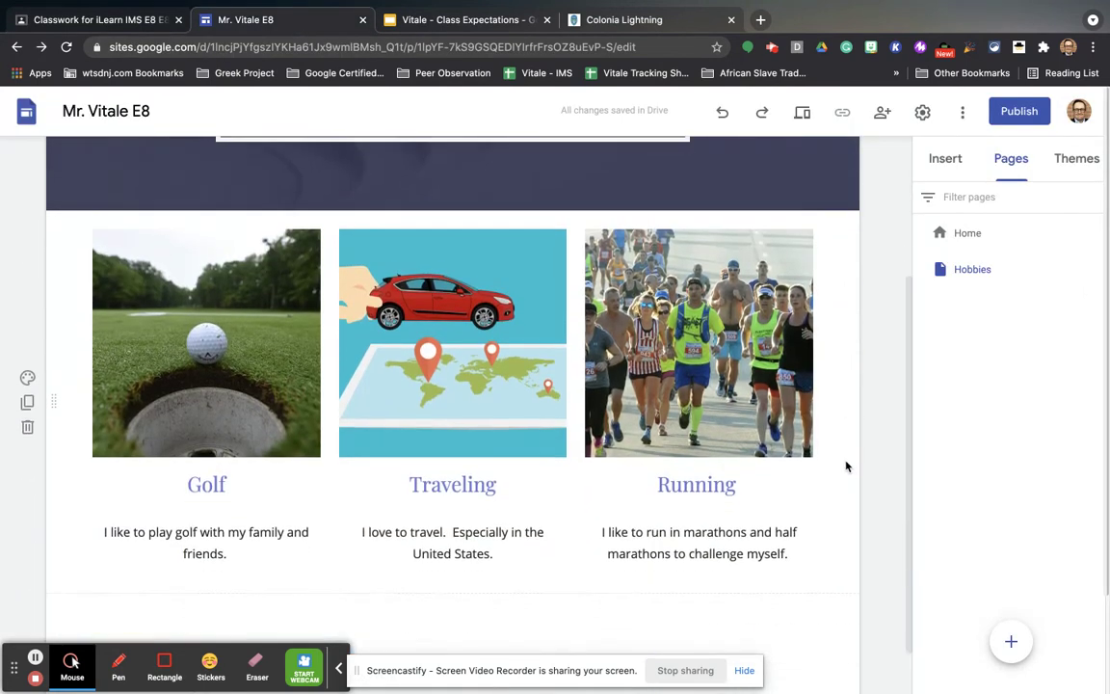
scroll(846, 464, up, 5)
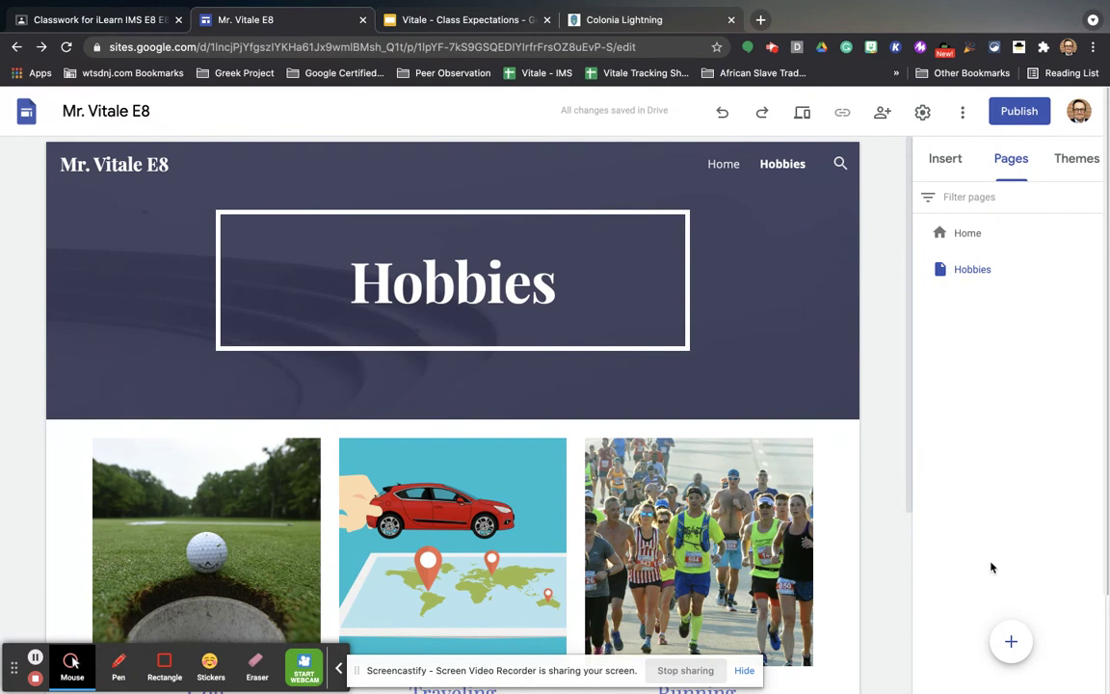
click(951, 166)
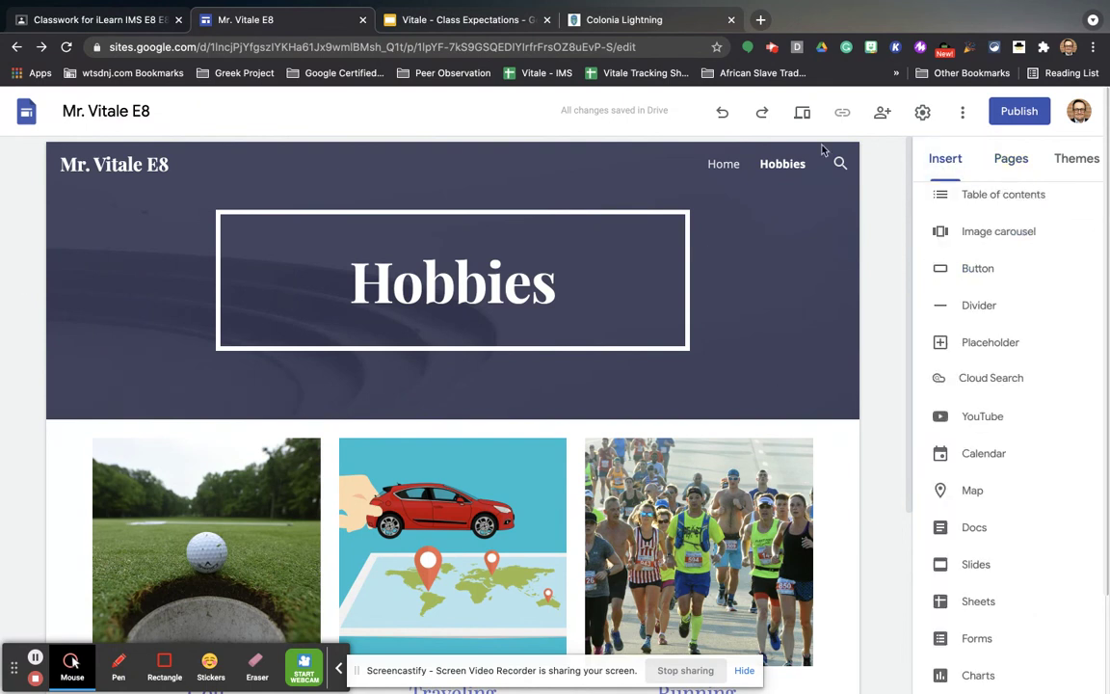
scroll(1036, 612, down, 2)
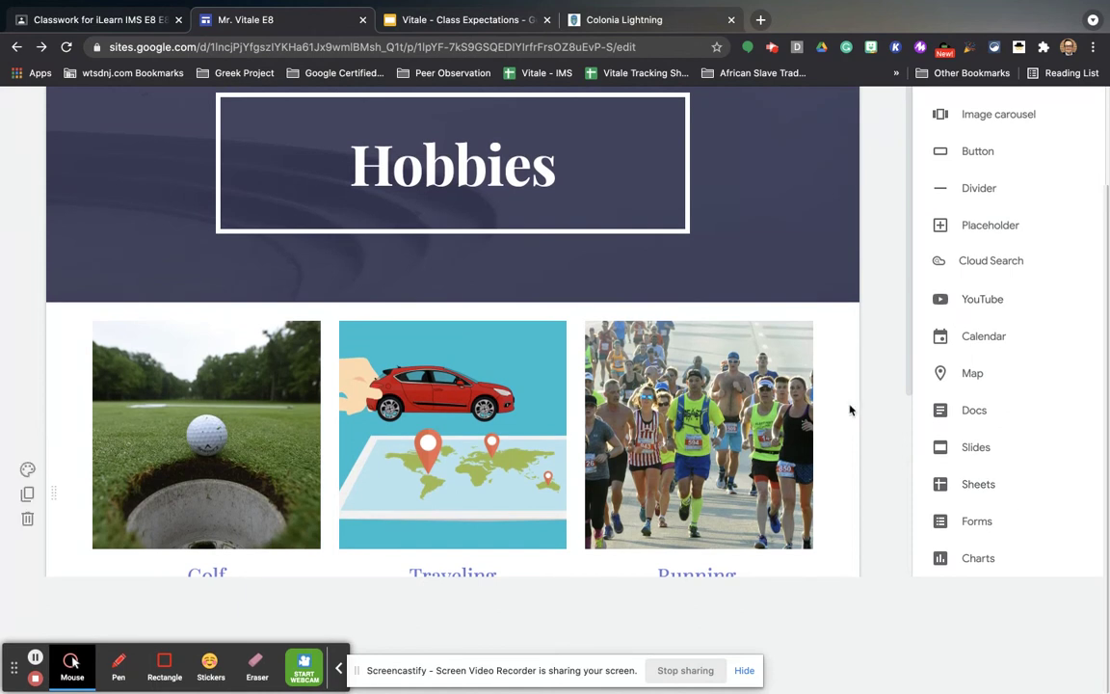
click(988, 299)
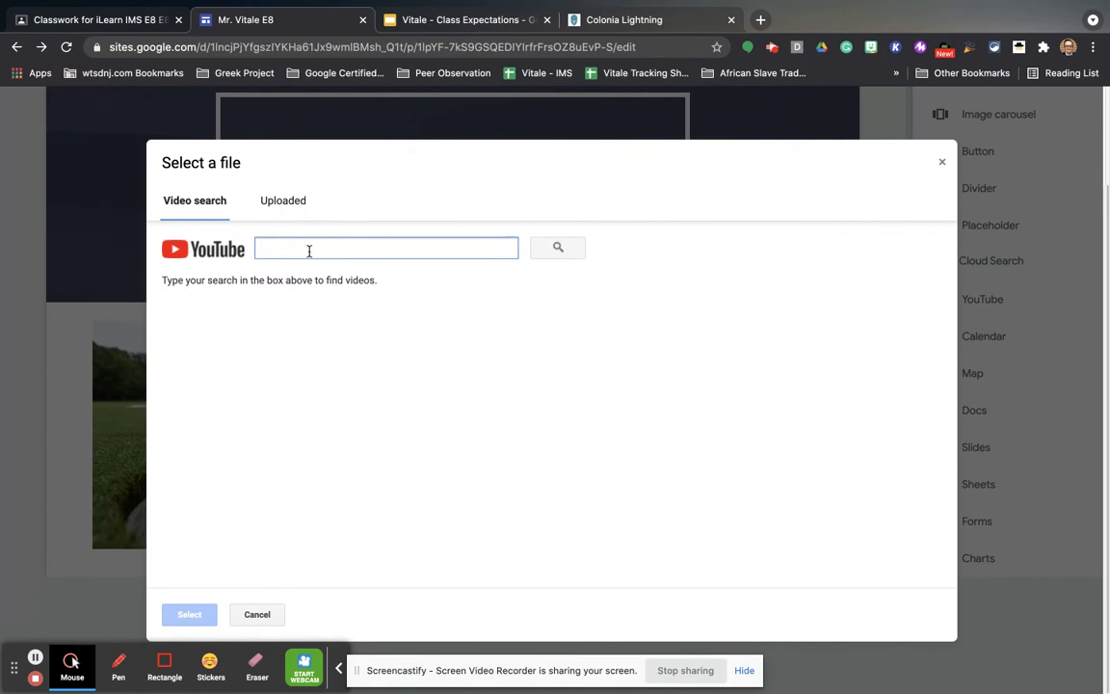
text(rick shels)
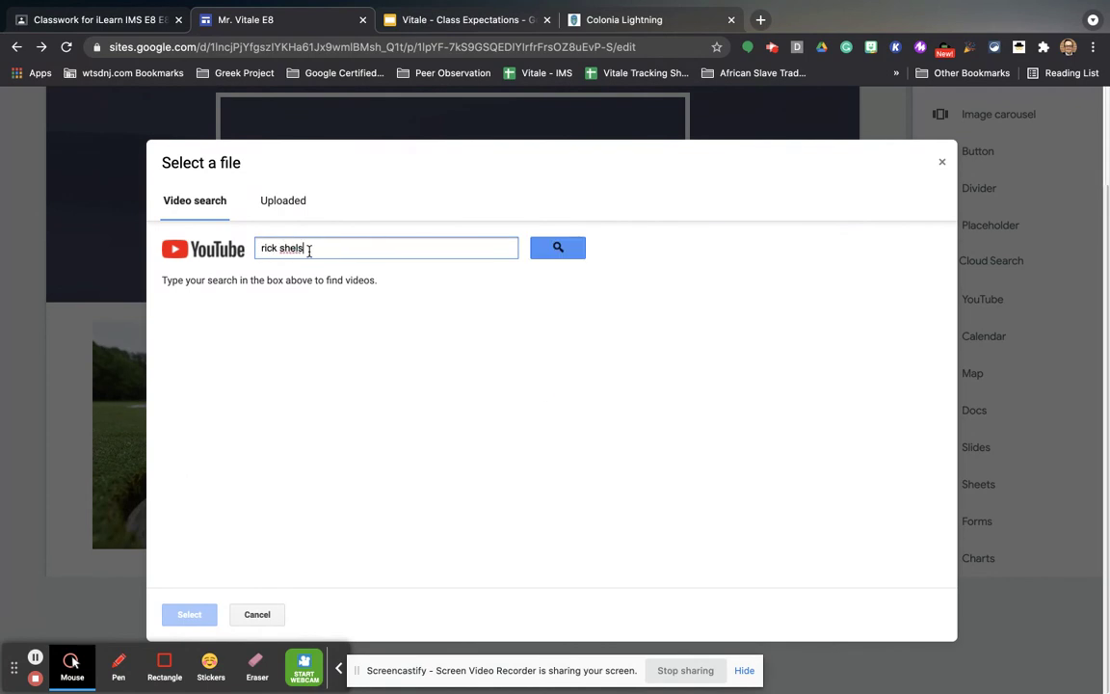
key(Return)
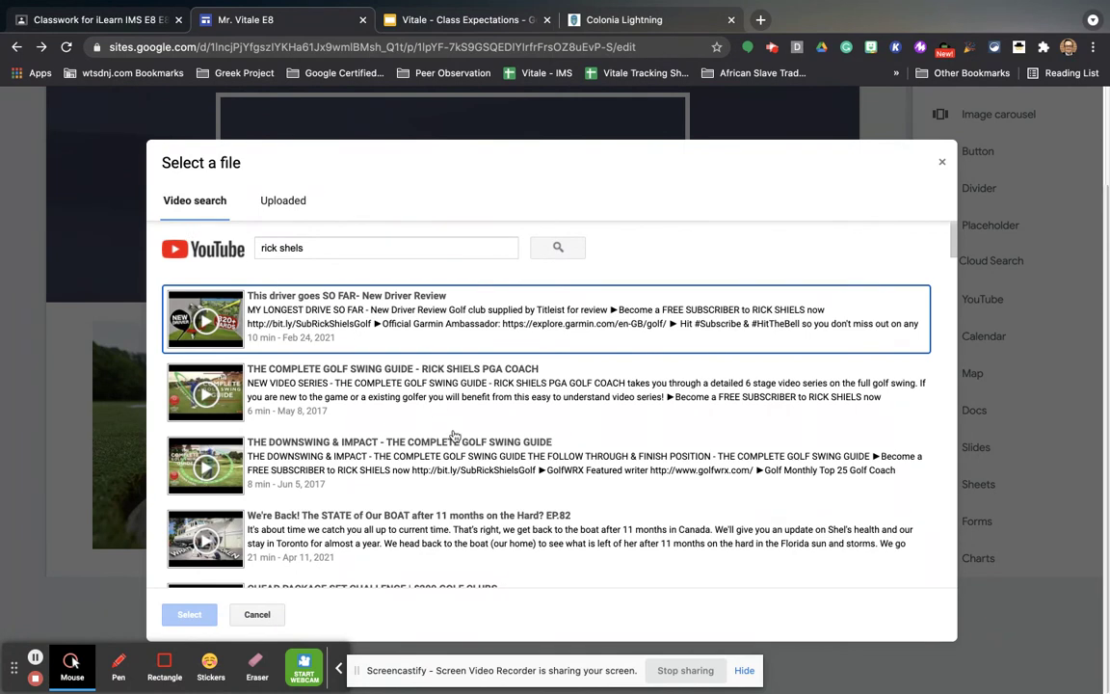
Insert the video "This golf club has MINUS LOFT!" from the search results into the Hobbies page
scroll(488, 485, down, 5)
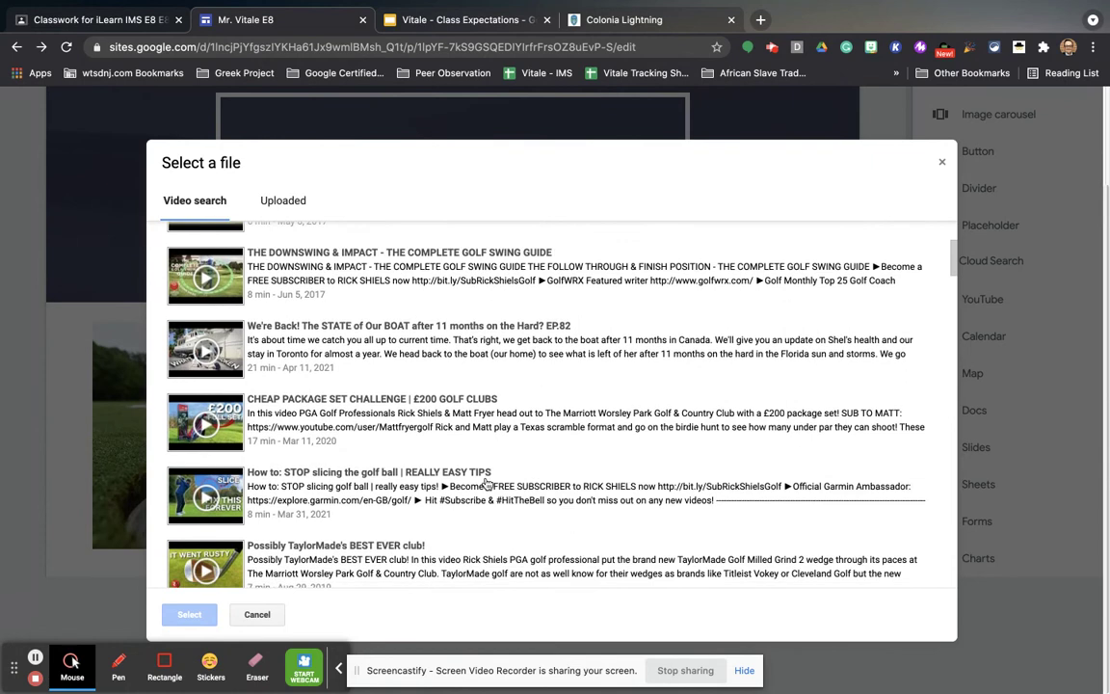
scroll(487, 484, down, 2)
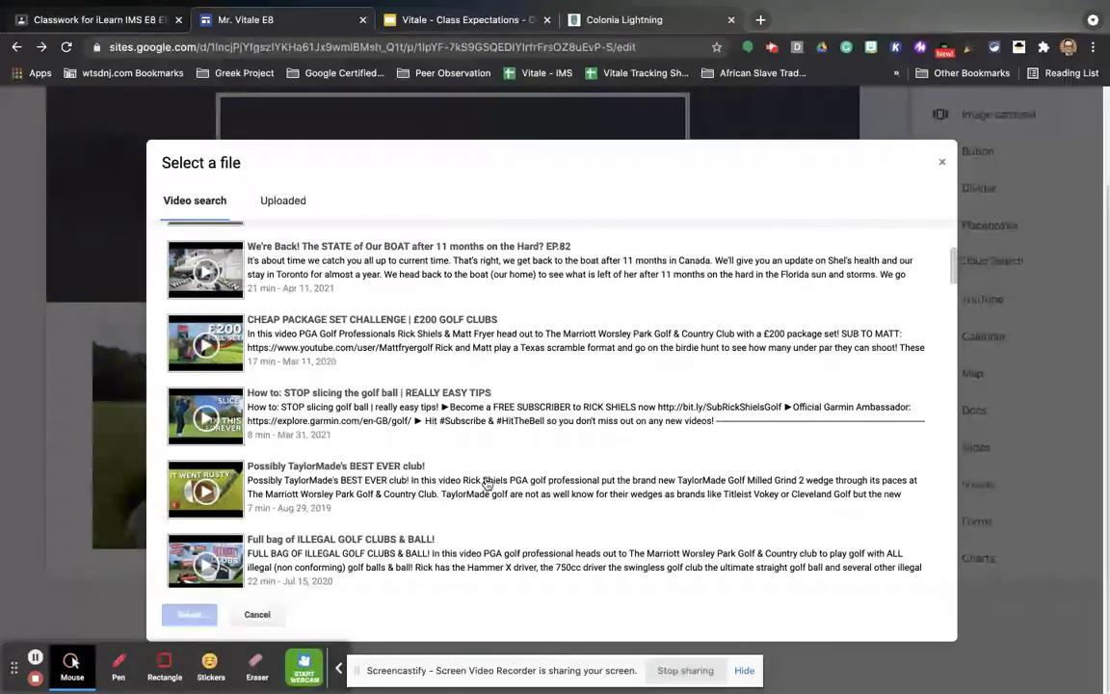
scroll(477, 446, down, 1)
scroll(477, 446, down, 2)
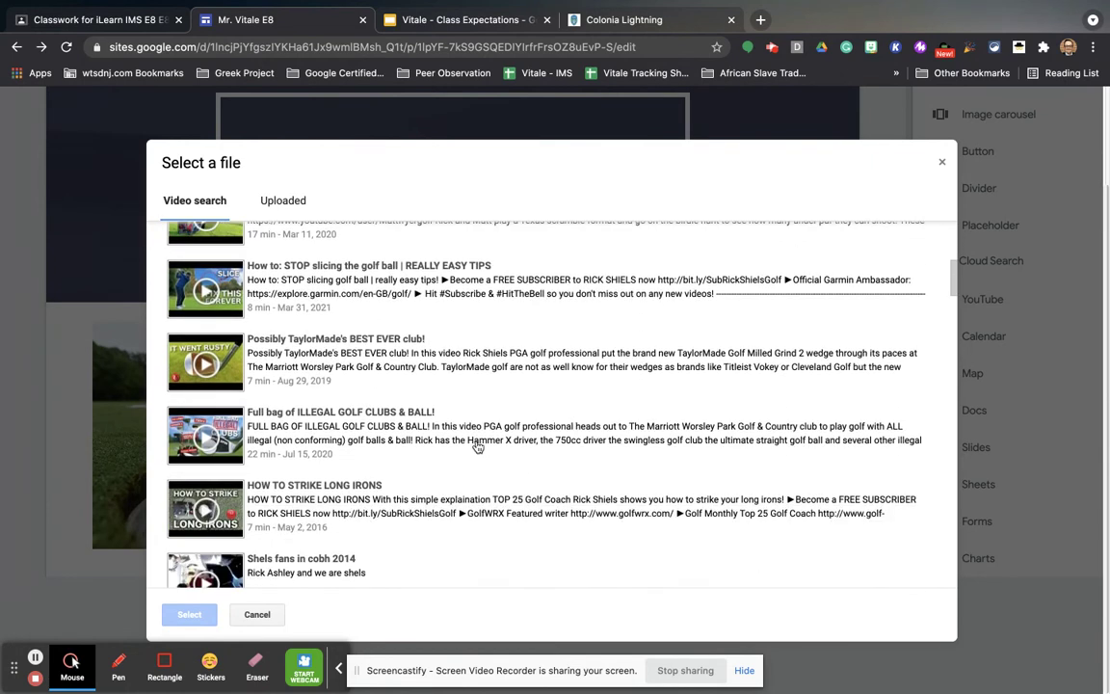
scroll(477, 446, down, 3)
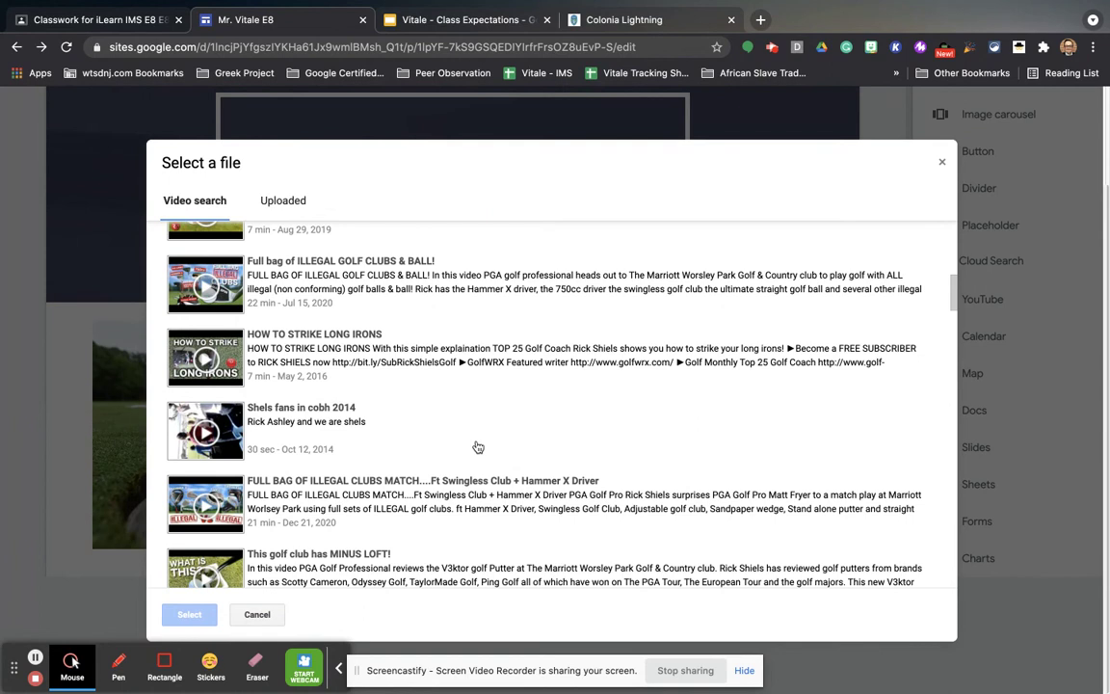
scroll(473, 439, down, 2)
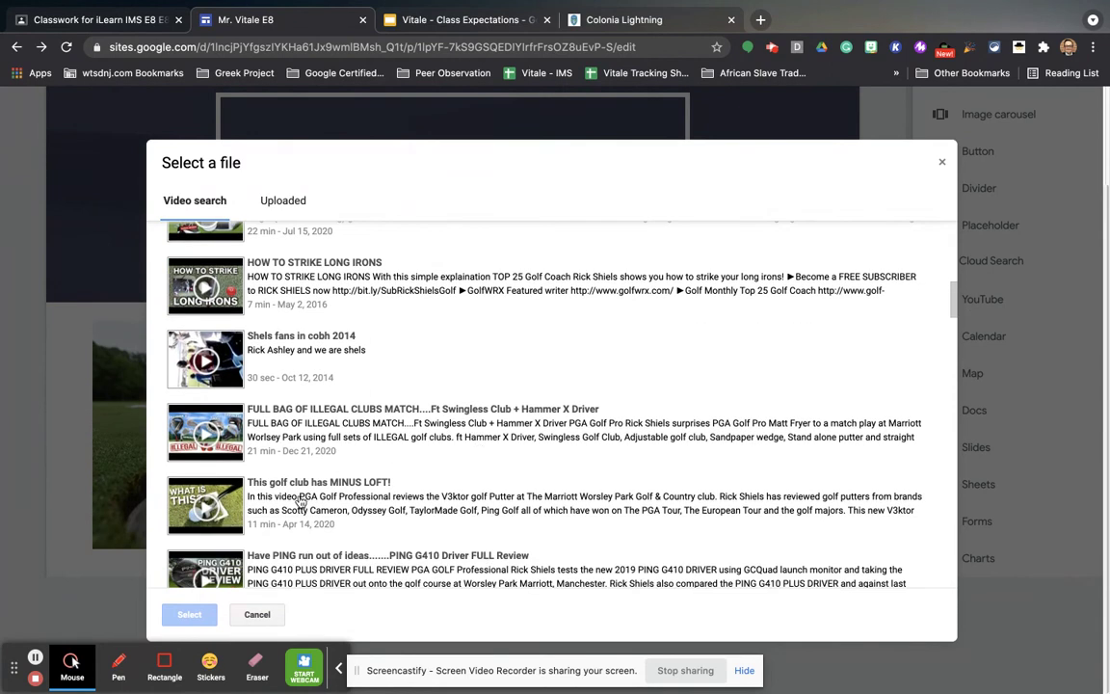
scroll(325, 515, down, 1)
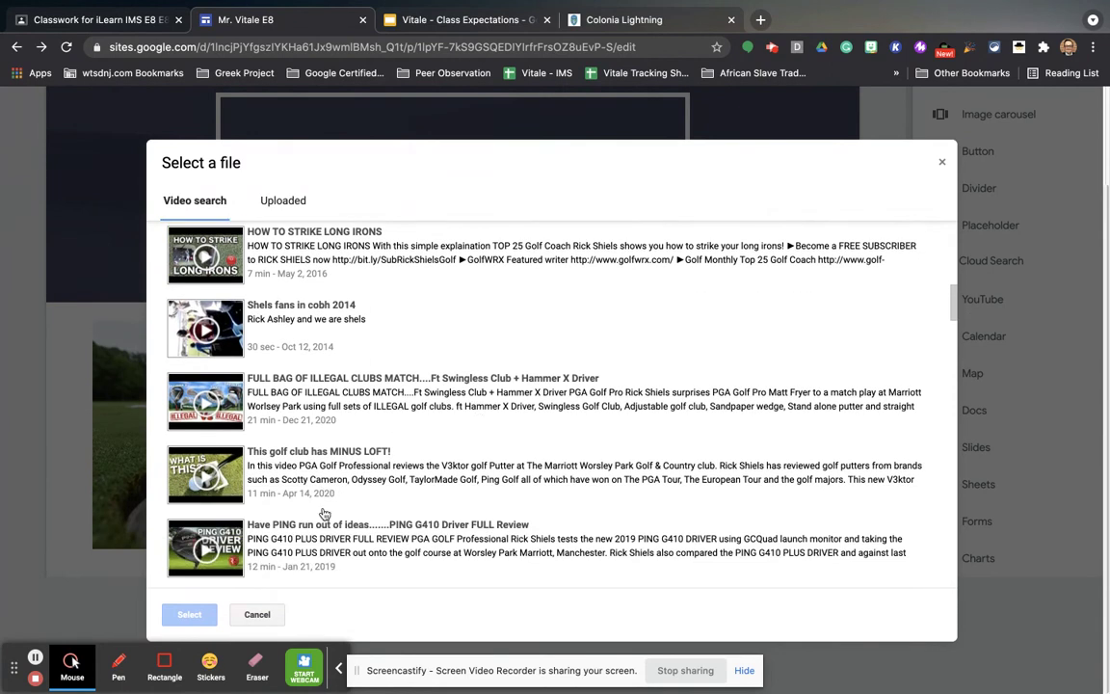
click(366, 487)
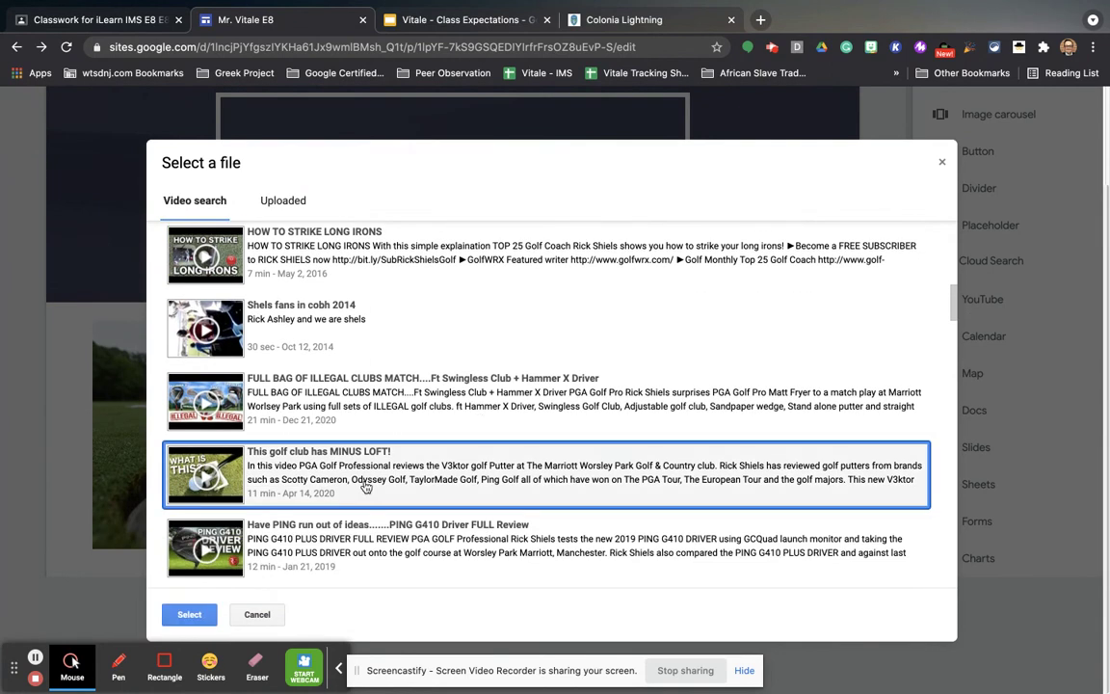
click(189, 614)
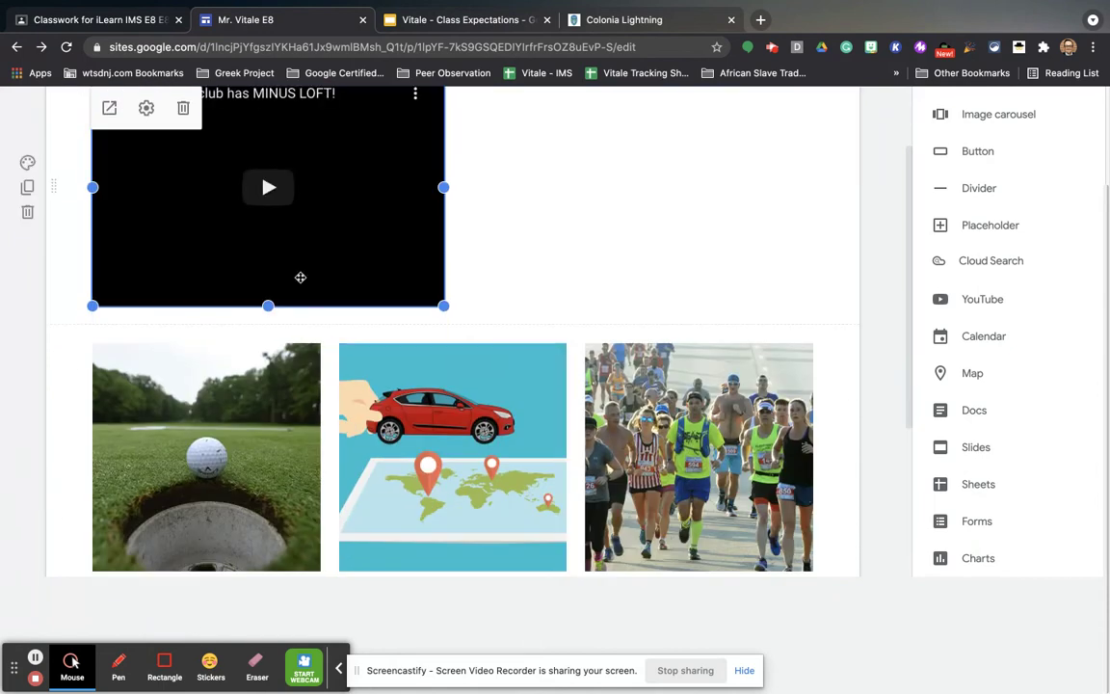
Delete the embedded golf video from the Hobbies page
scroll(301, 278, up, 2)
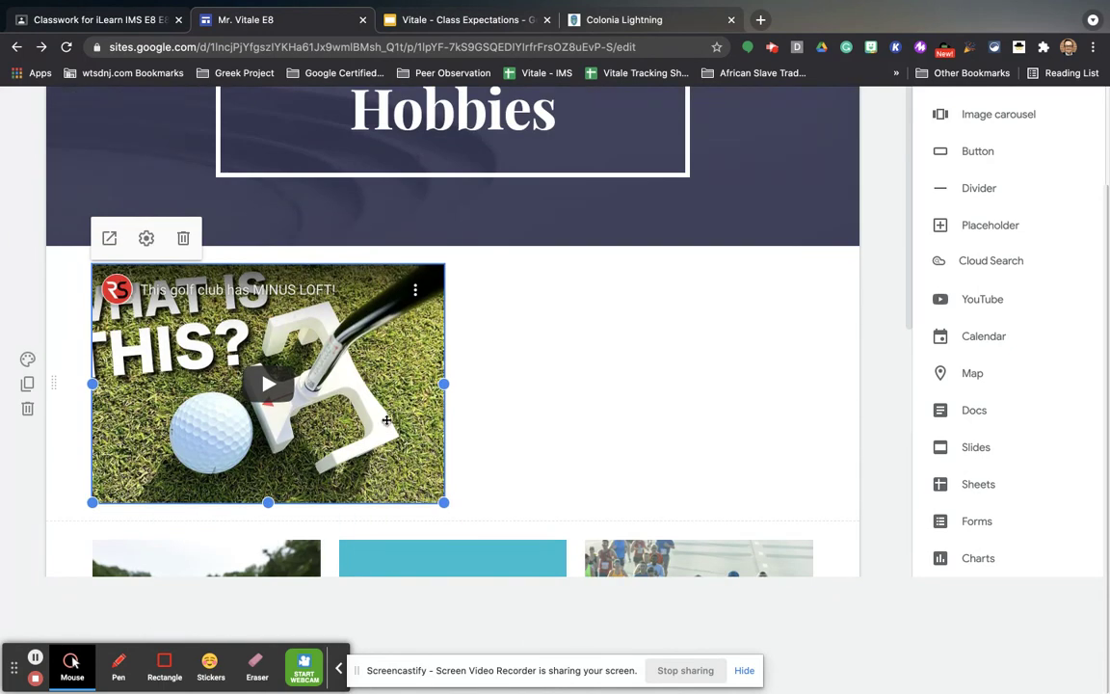
scroll(386, 420, up, 1)
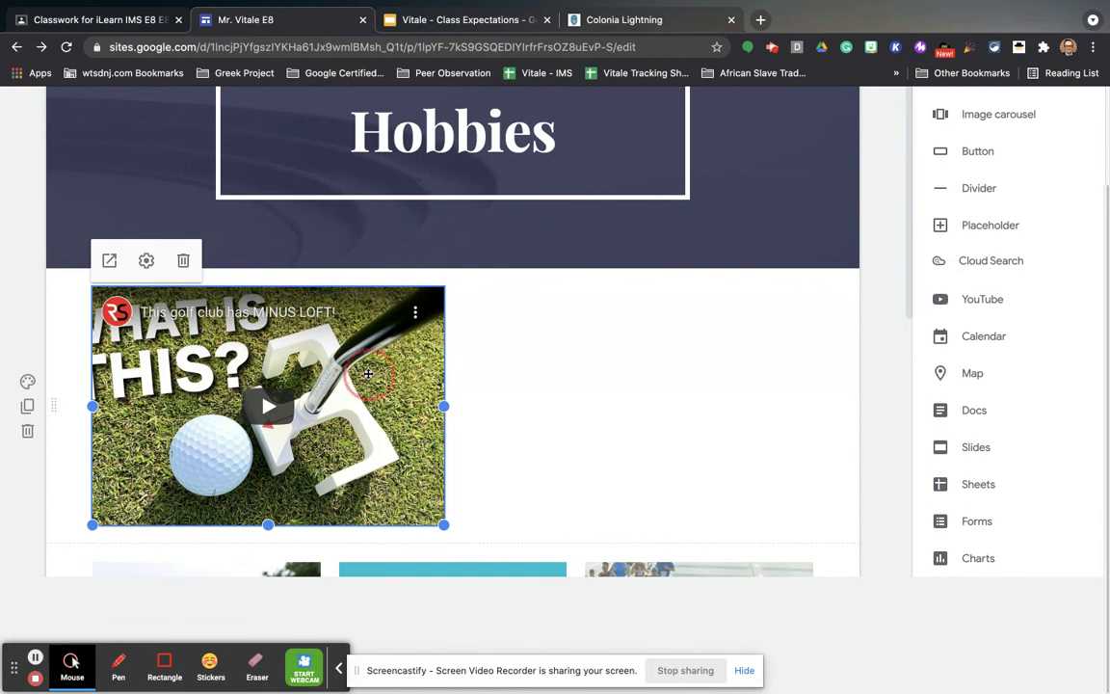
key(Delete)
scroll(604, 450, down, 3)
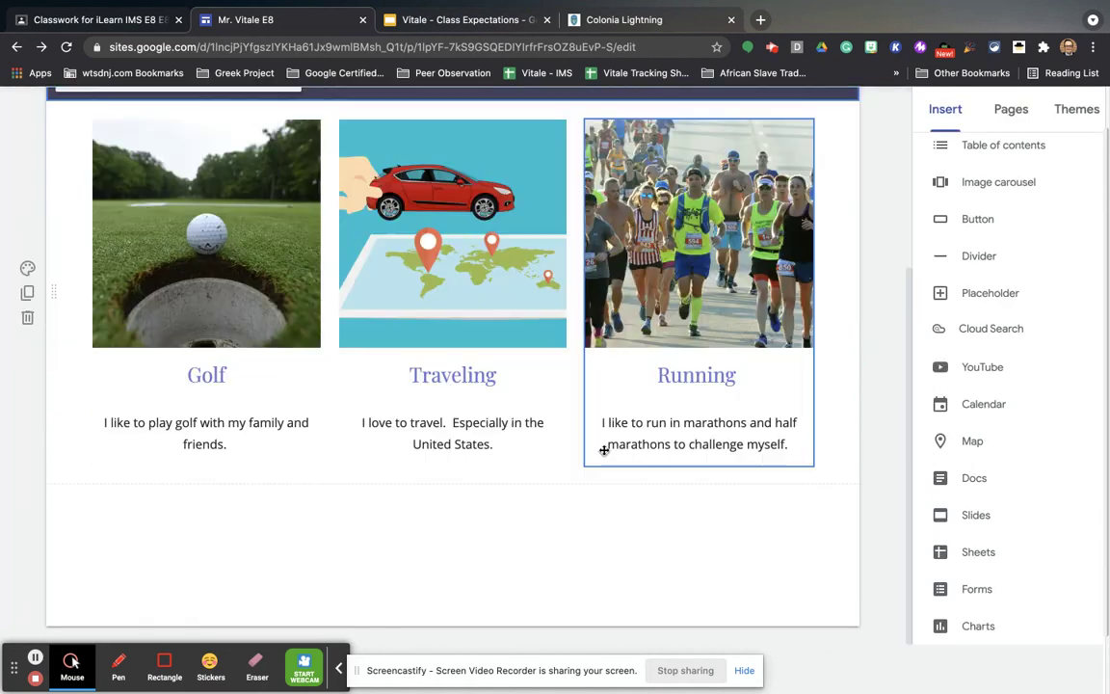
scroll(855, 385, up, 3)
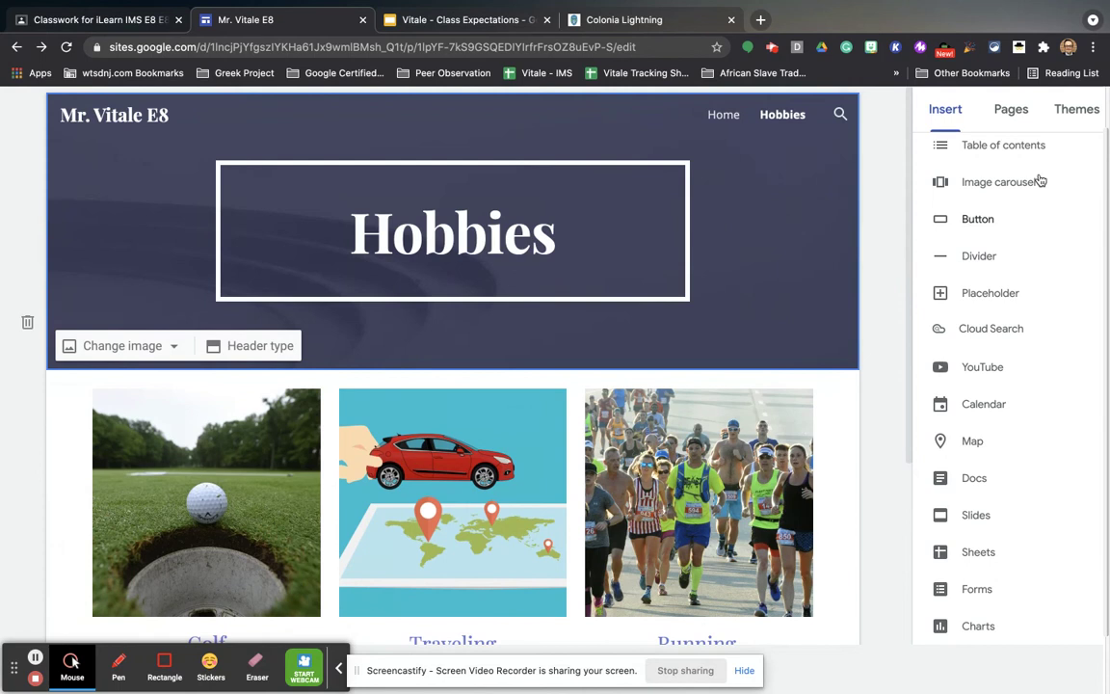
Add a new page named Music to the site
click(1009, 111)
click(1011, 592)
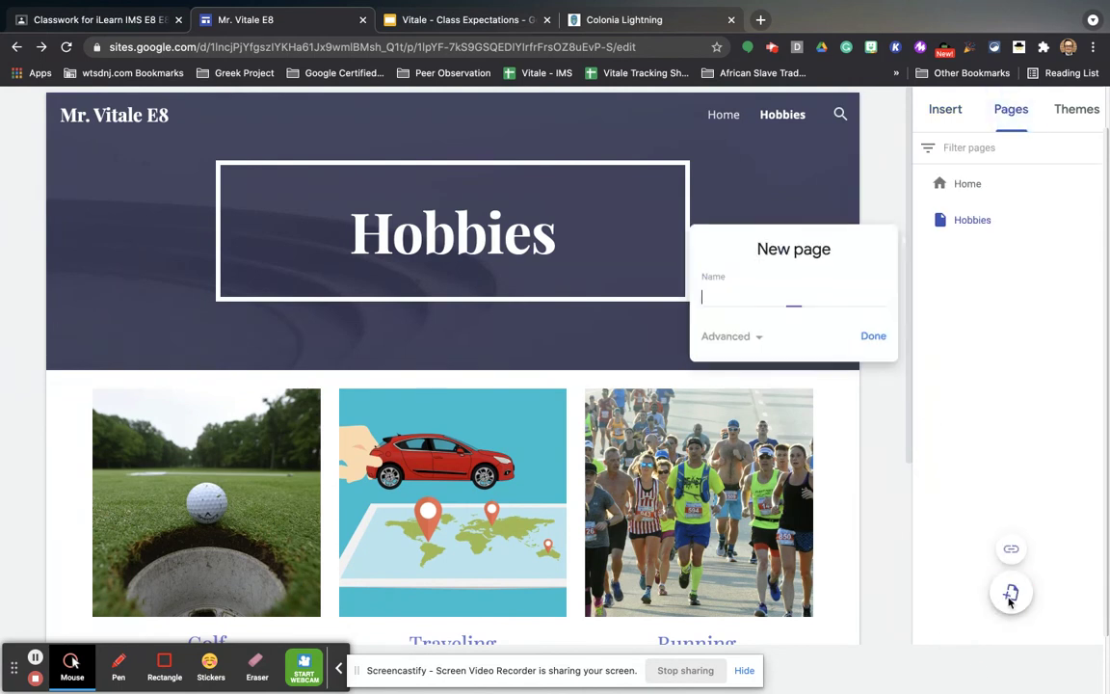
text(Music)
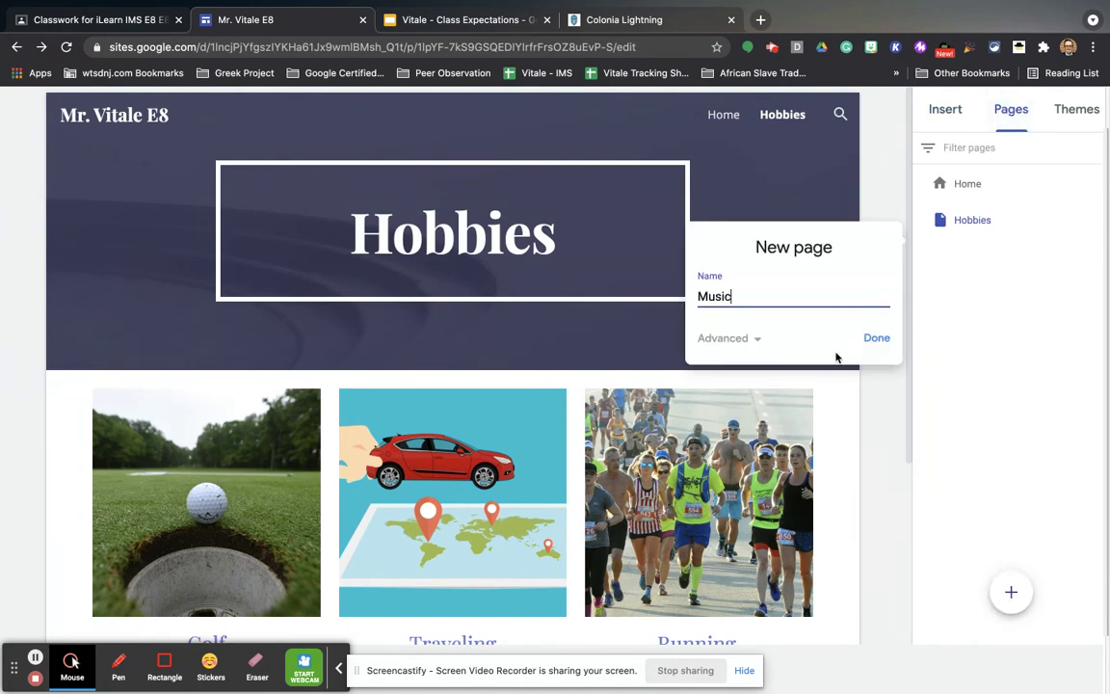
click(877, 339)
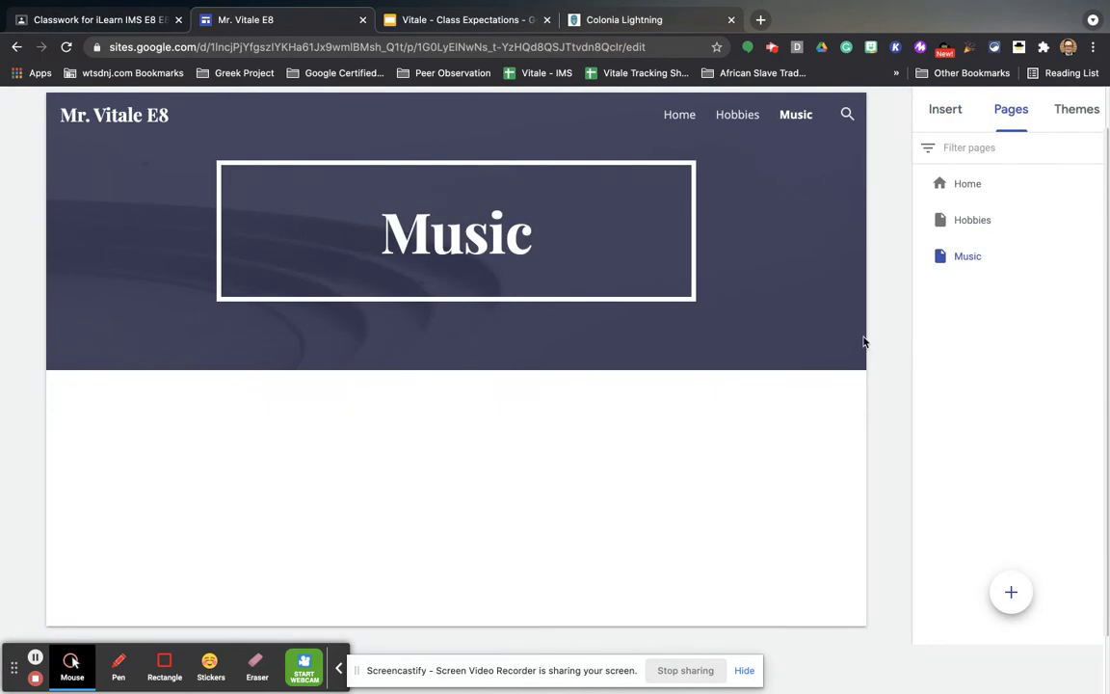
Search YouTube for "Foo Fighters" and insert the video "Foo Fighters - Times Like These (Official HD Video)" into the Music page
click(944, 115)
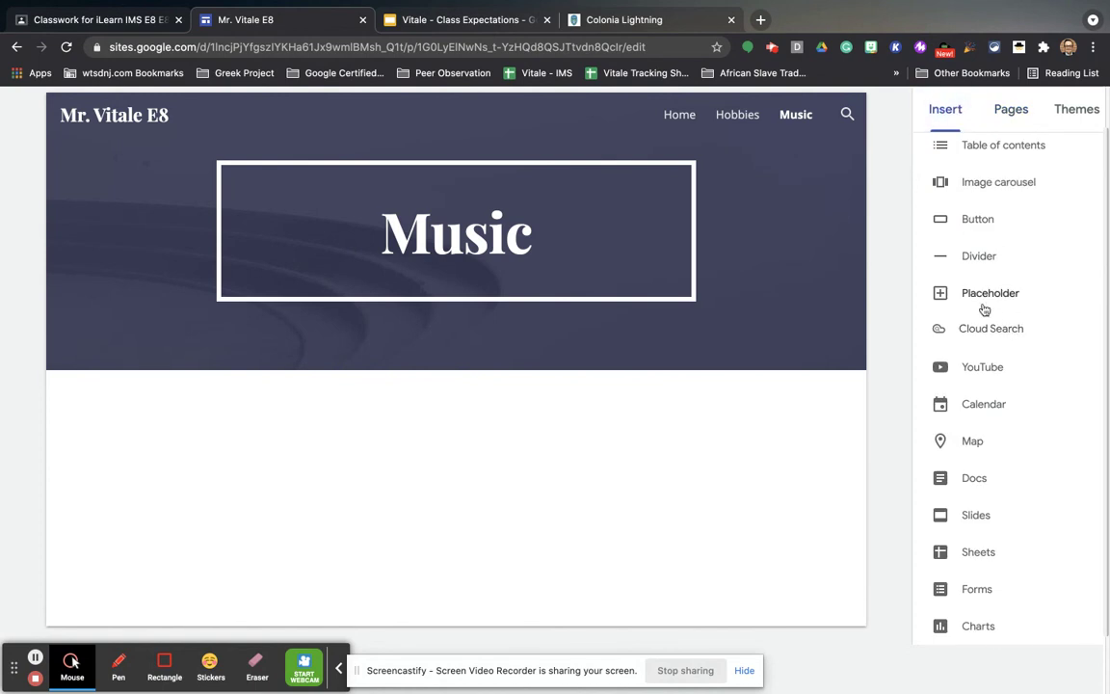
click(984, 368)
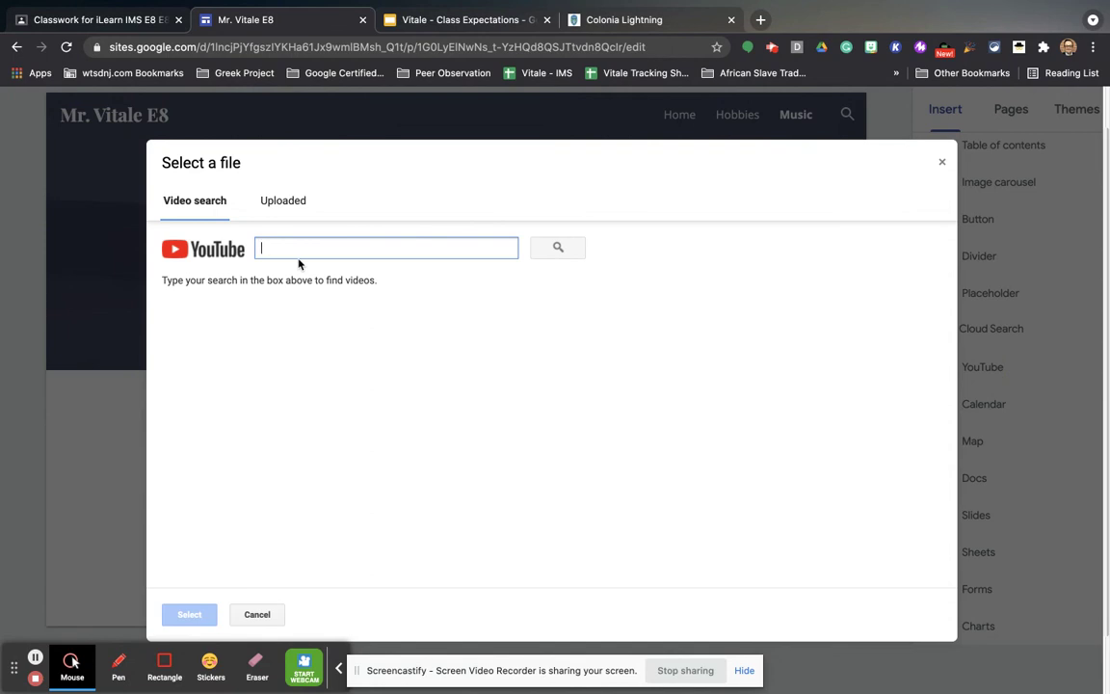
text(Foo )
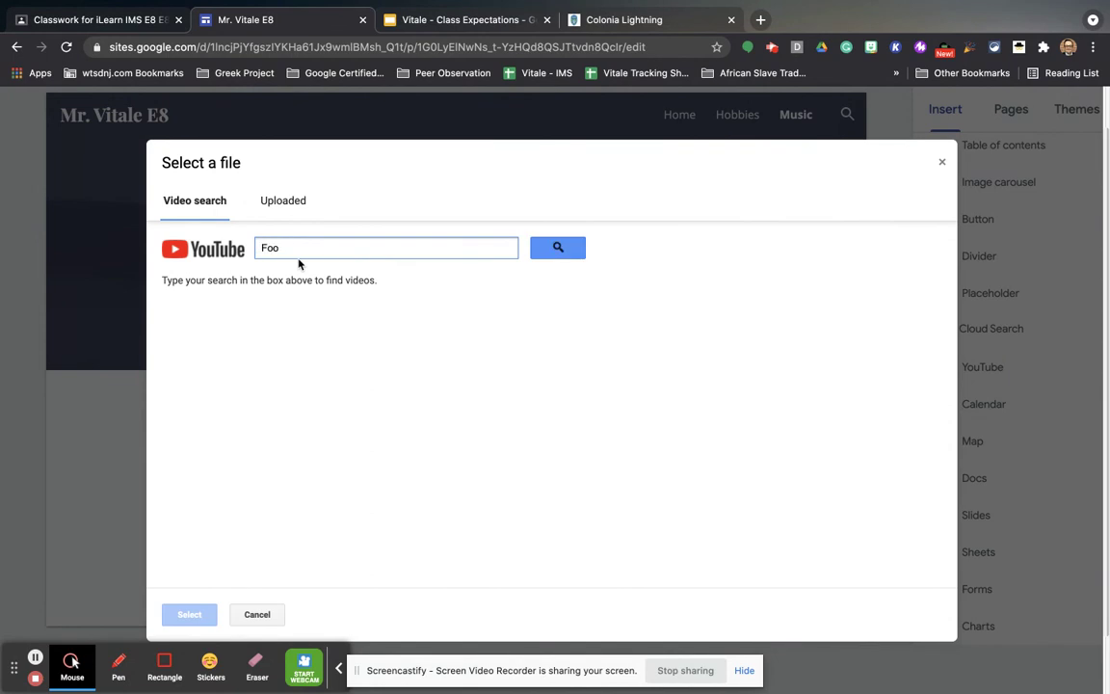
text(Fighters)
key(Return)
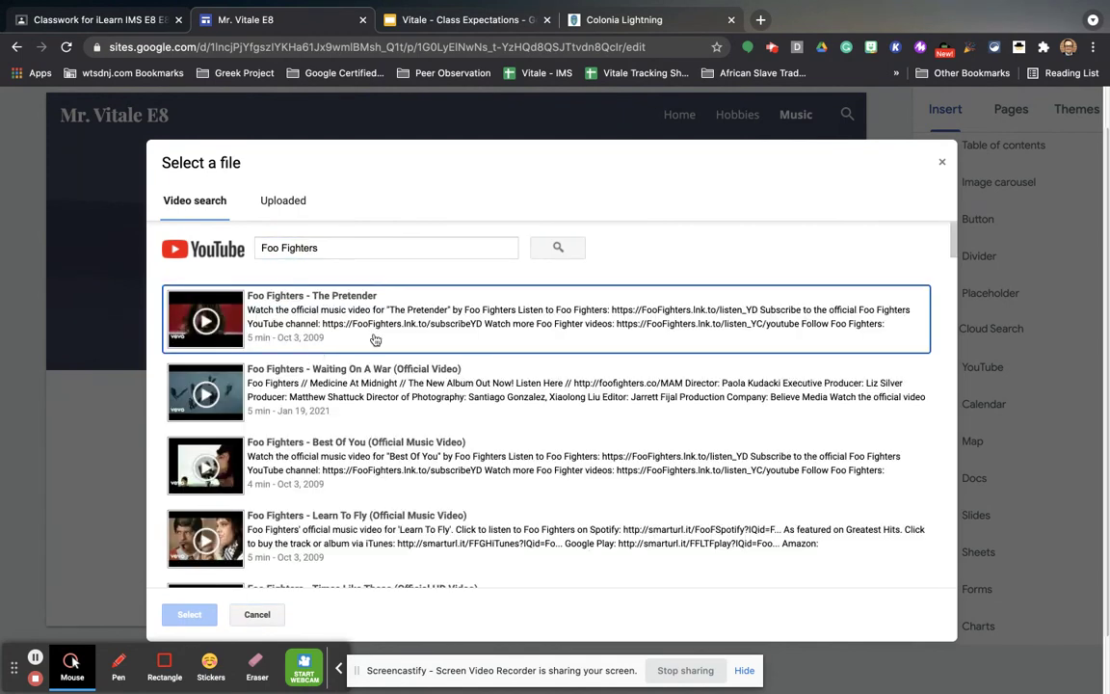
scroll(404, 395, down, 3)
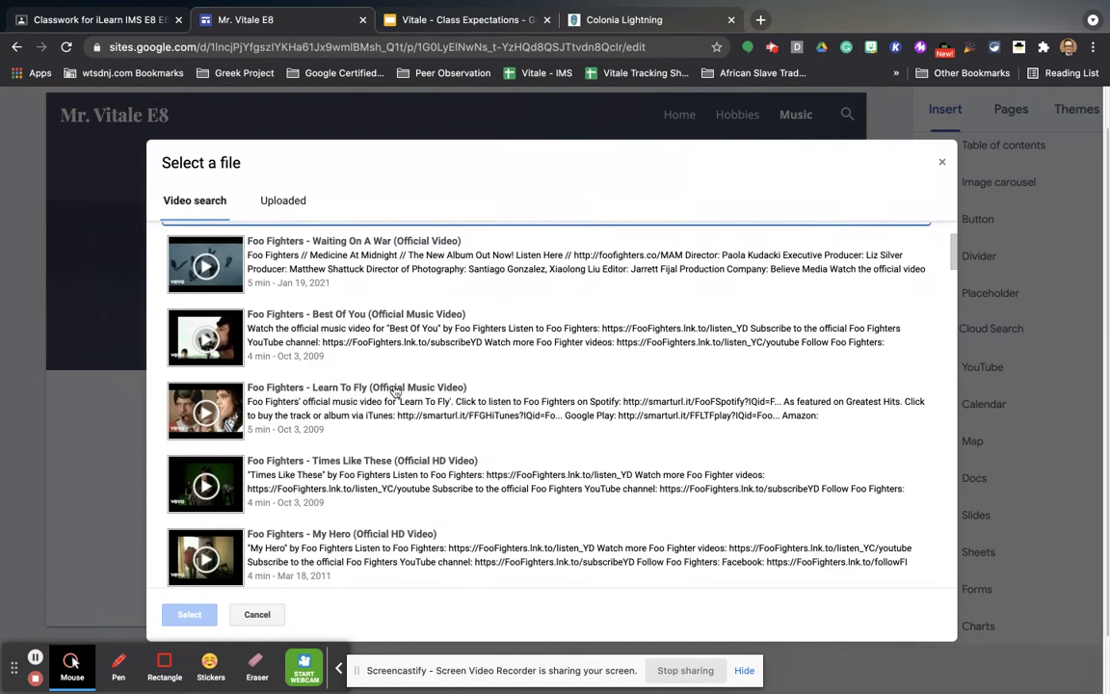
scroll(349, 358, down, 2)
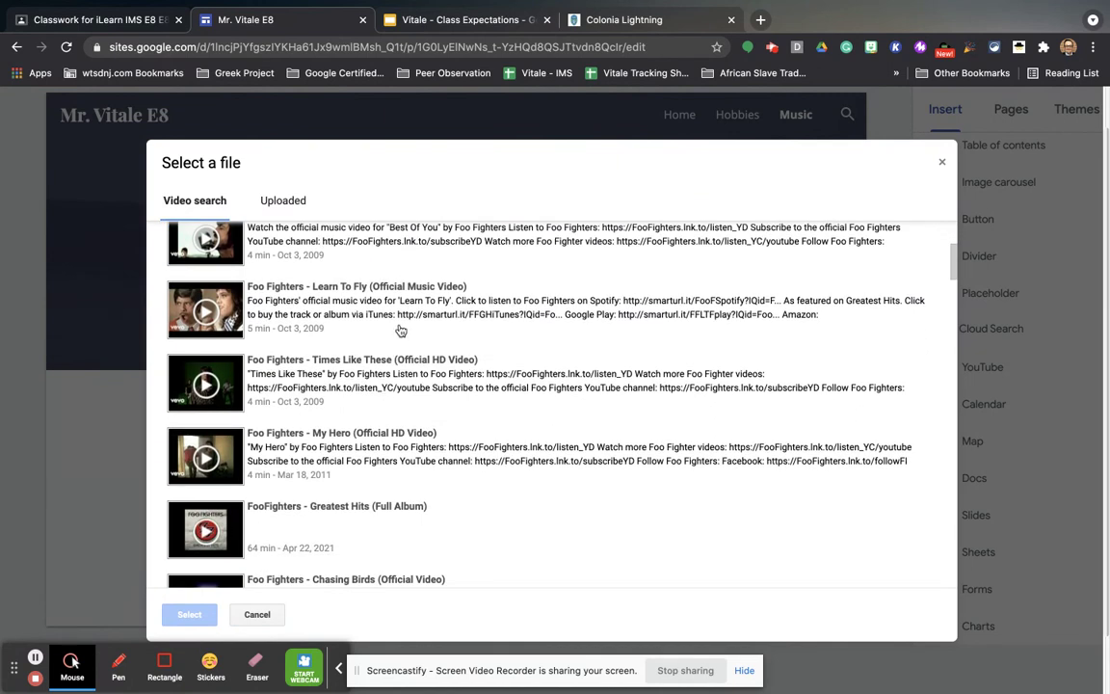
click(358, 392)
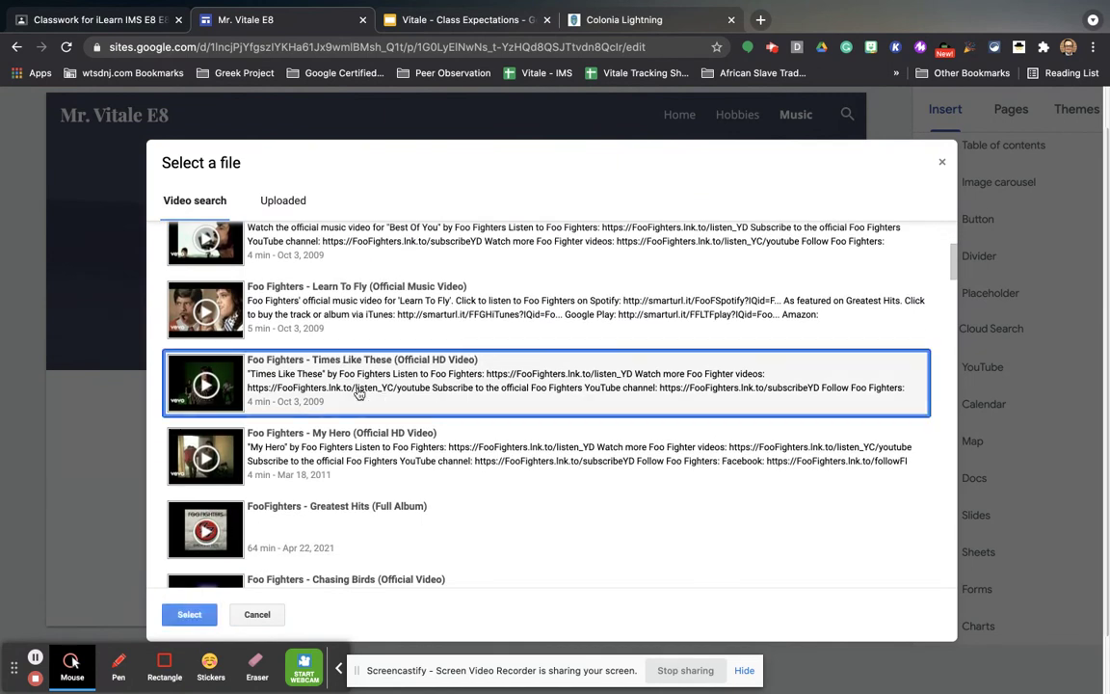
click(183, 613)
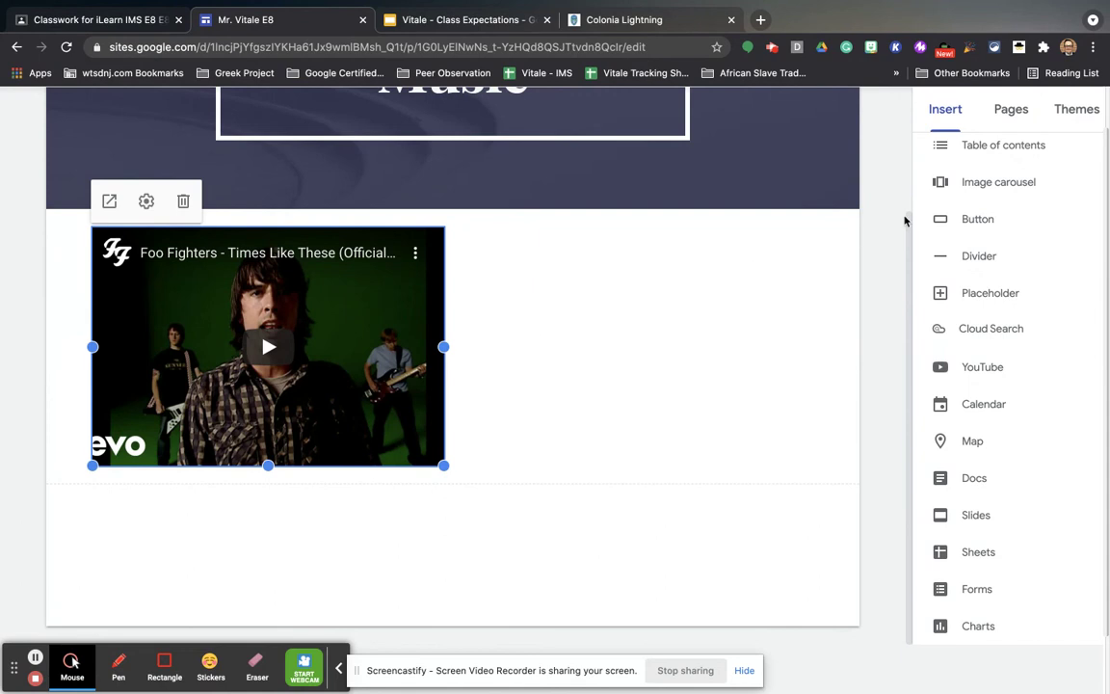
Add a text box to the Music page and move its section above the Foo Fighters video
scroll(954, 290, up, 5)
click(960, 163)
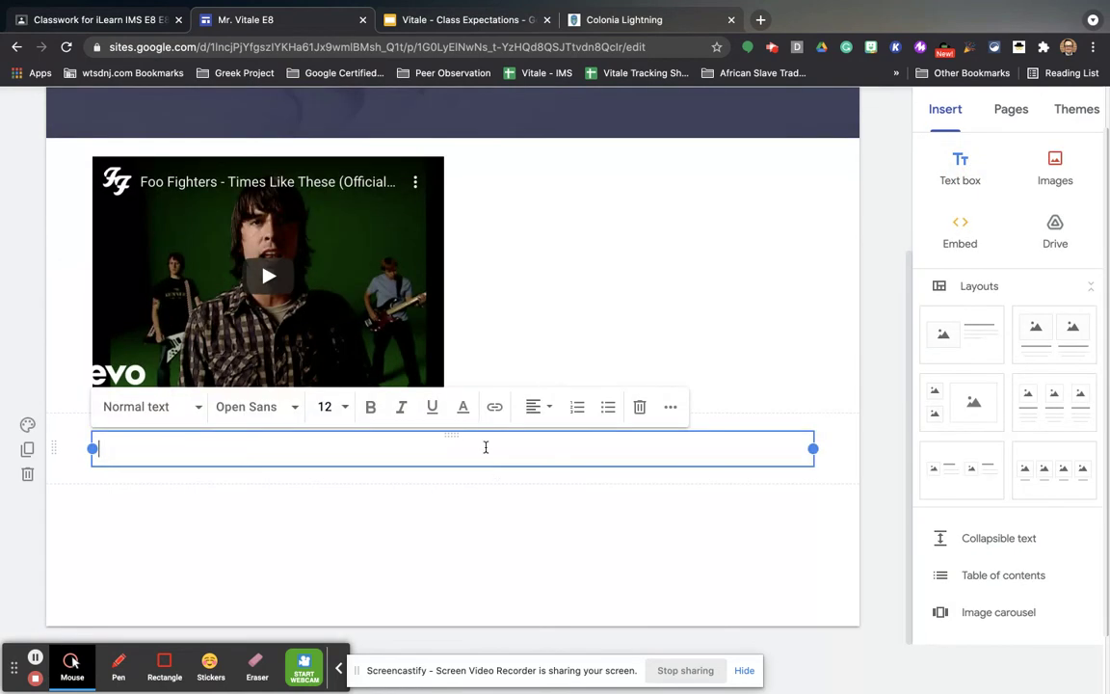
drag(451, 434, 573, 238)
drag(53, 446, 516, 218)
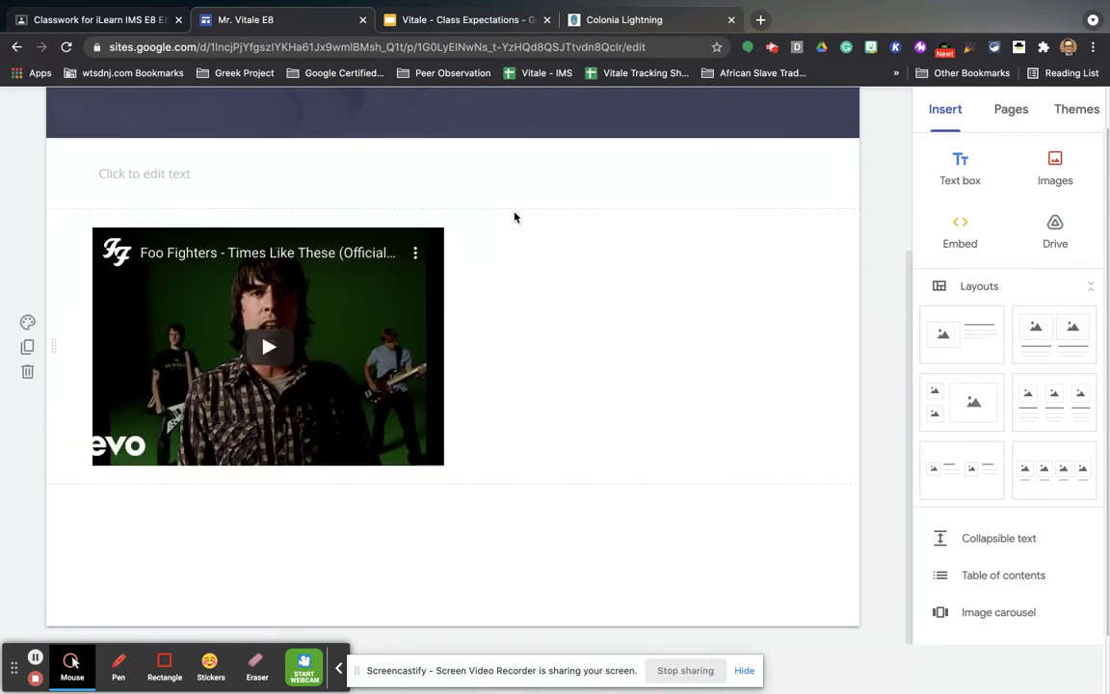
Enter the caption "This is a great song by my favorite band" in the text box above the Foo Fighters video
click(322, 173)
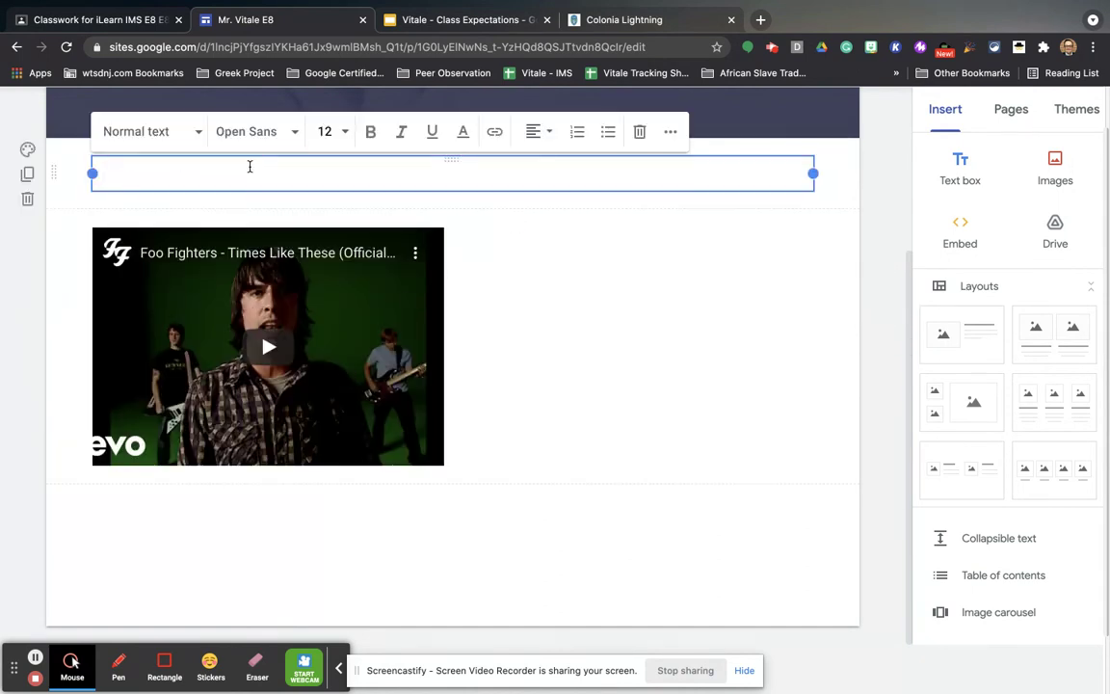
text(This is a greast)
key(BackSpace)
key(BackSpace)
key(BackSpace)
text(t )
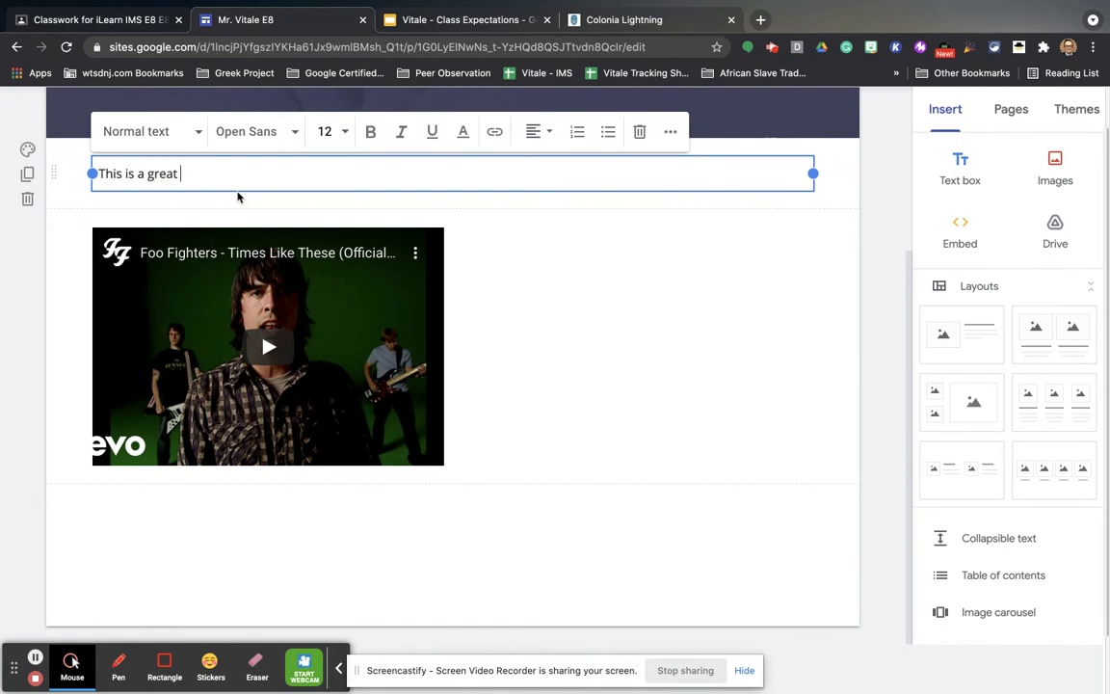
text(song by my favorite na)
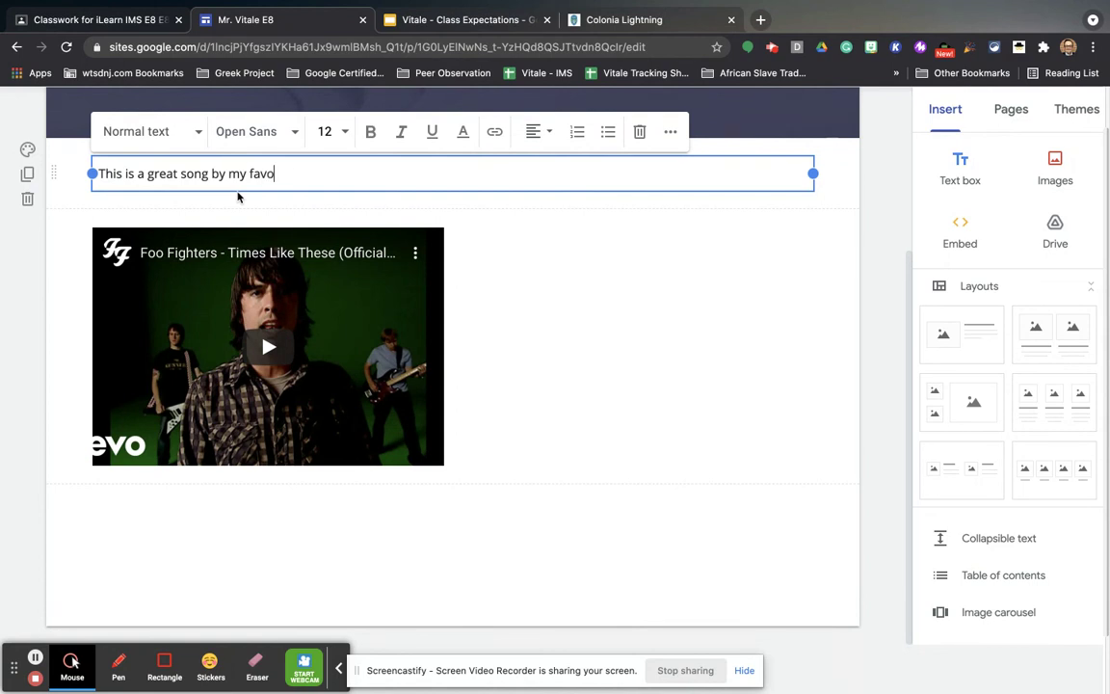
key(BackSpace)
key(BackSpace)
text(band)
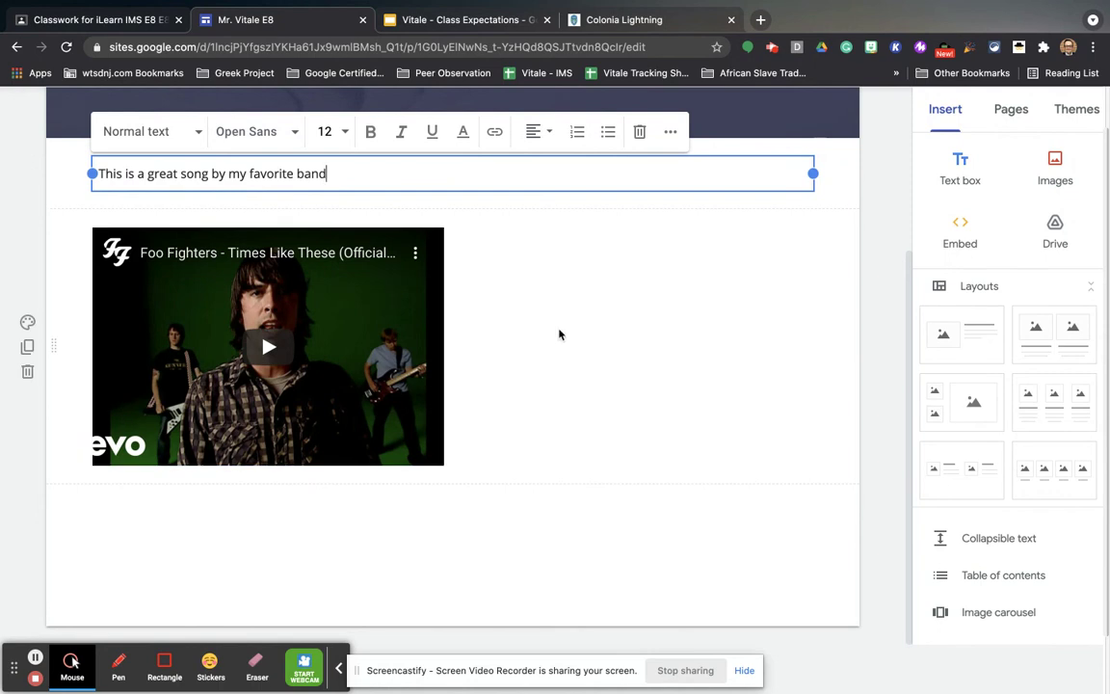
click(520, 301)
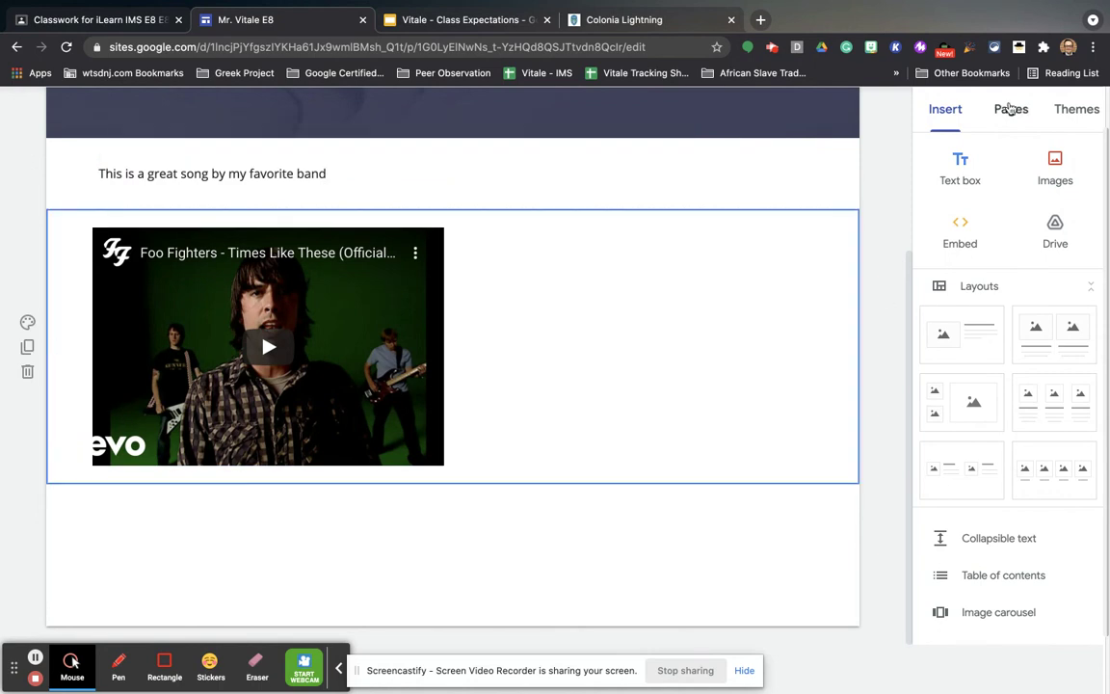
scroll(691, 192, up, 3)
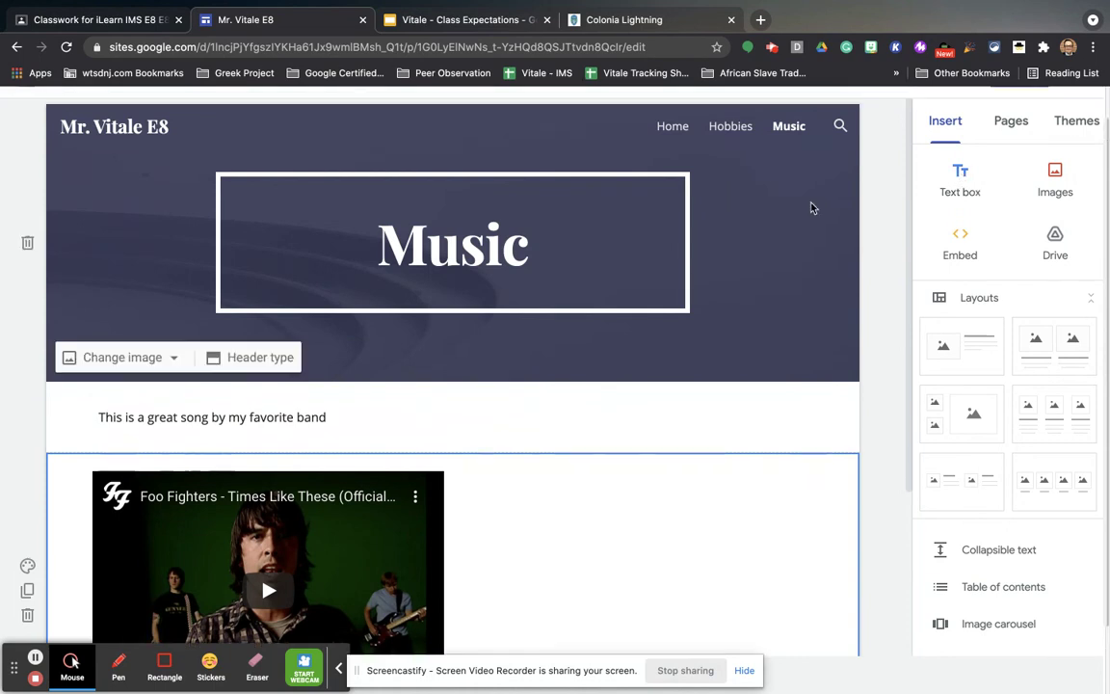
scroll(811, 205, up, 1)
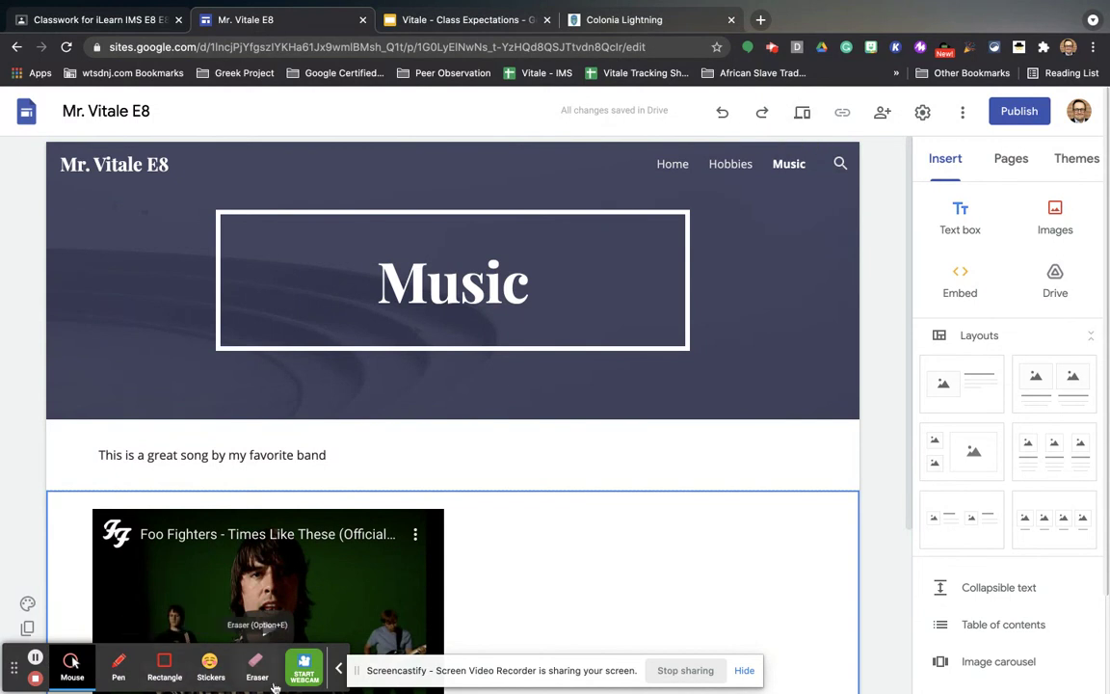
click(338, 668)
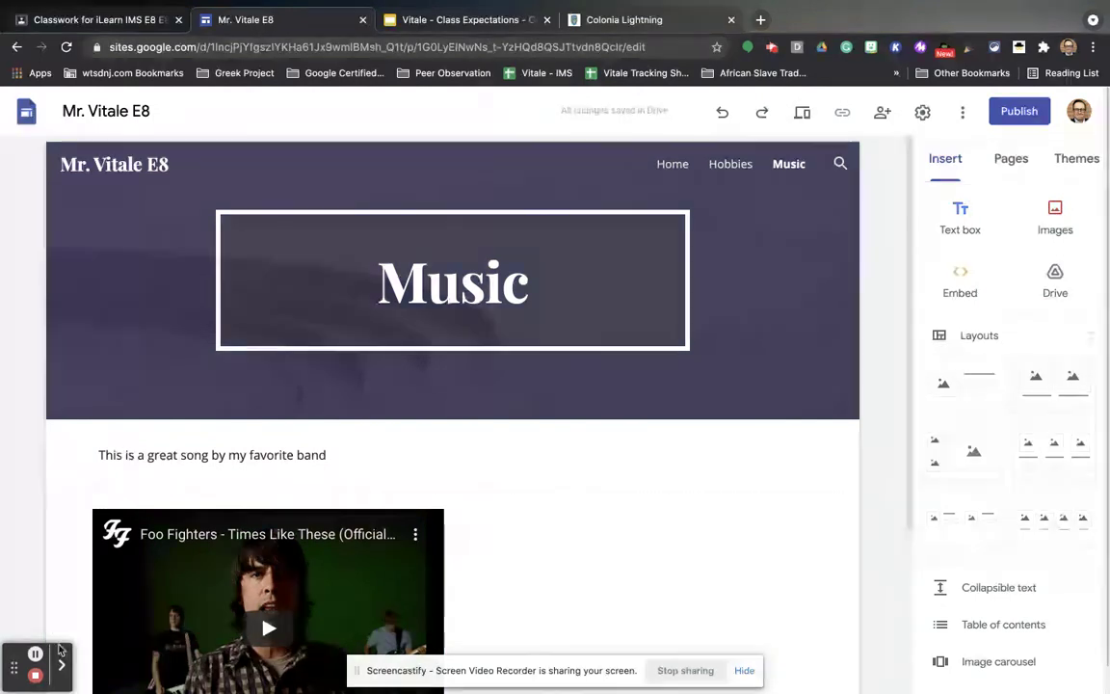
click(60, 665)
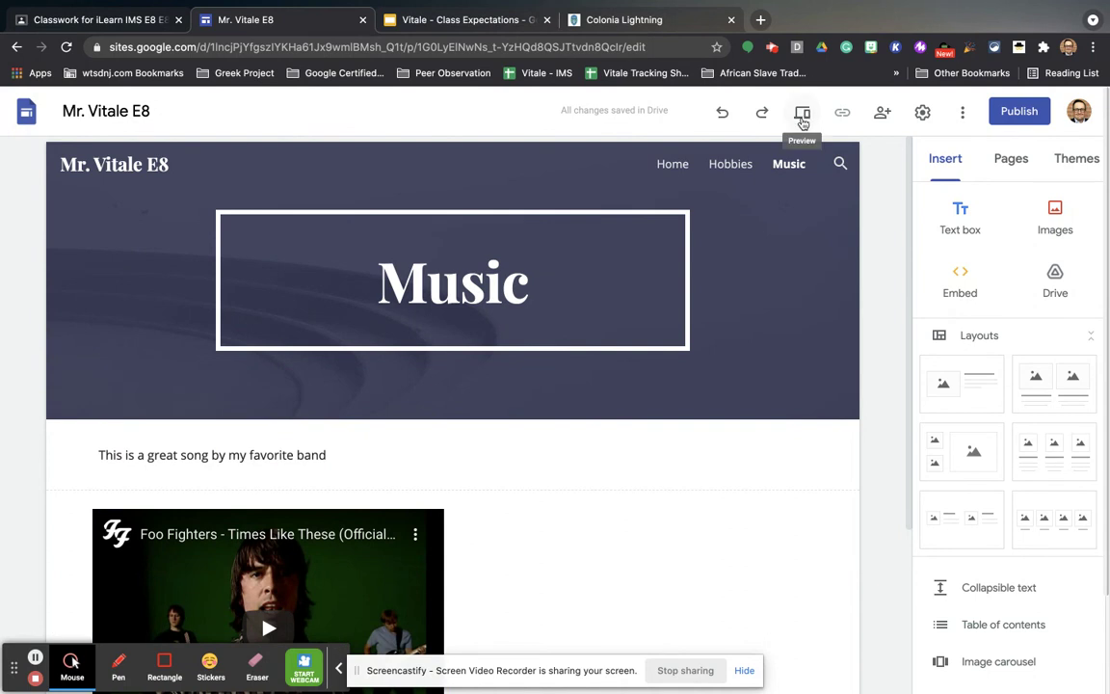
Preview the site, look through its Hobbies and Home pages, and return to the editor
click(803, 113)
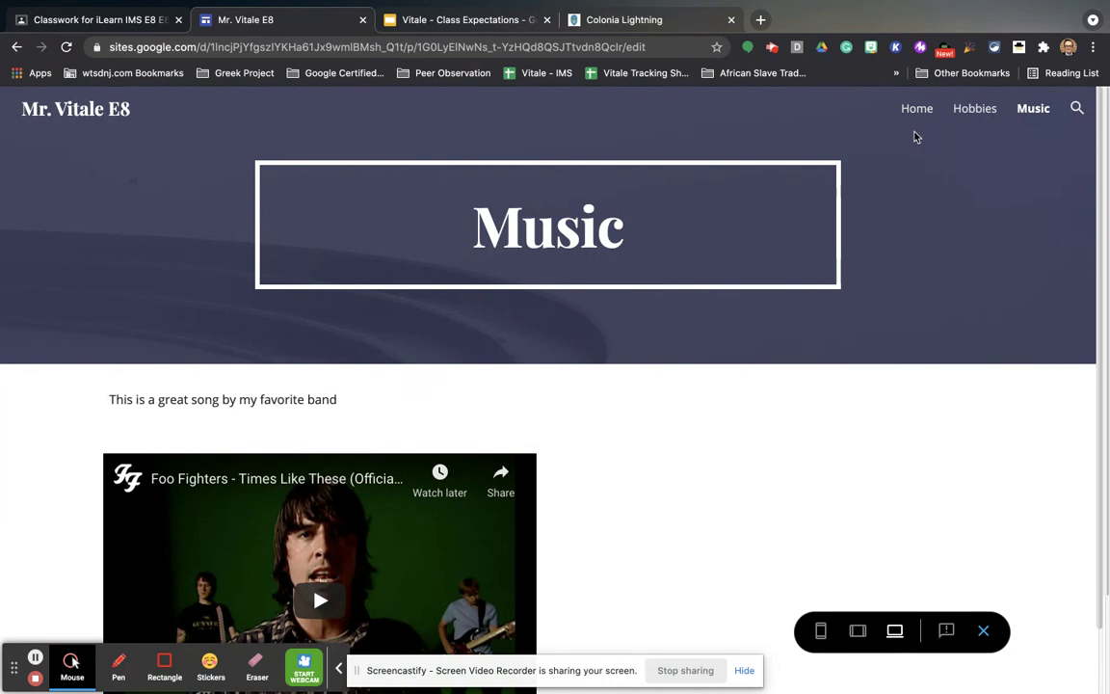
click(975, 109)
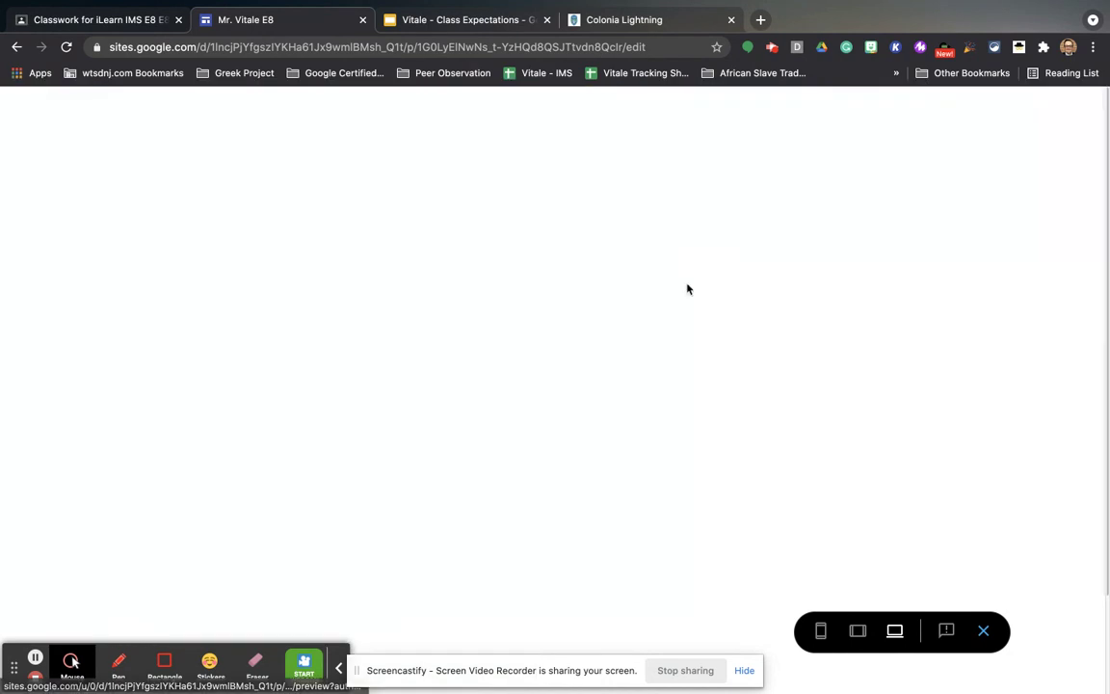
scroll(675, 412, down, 2)
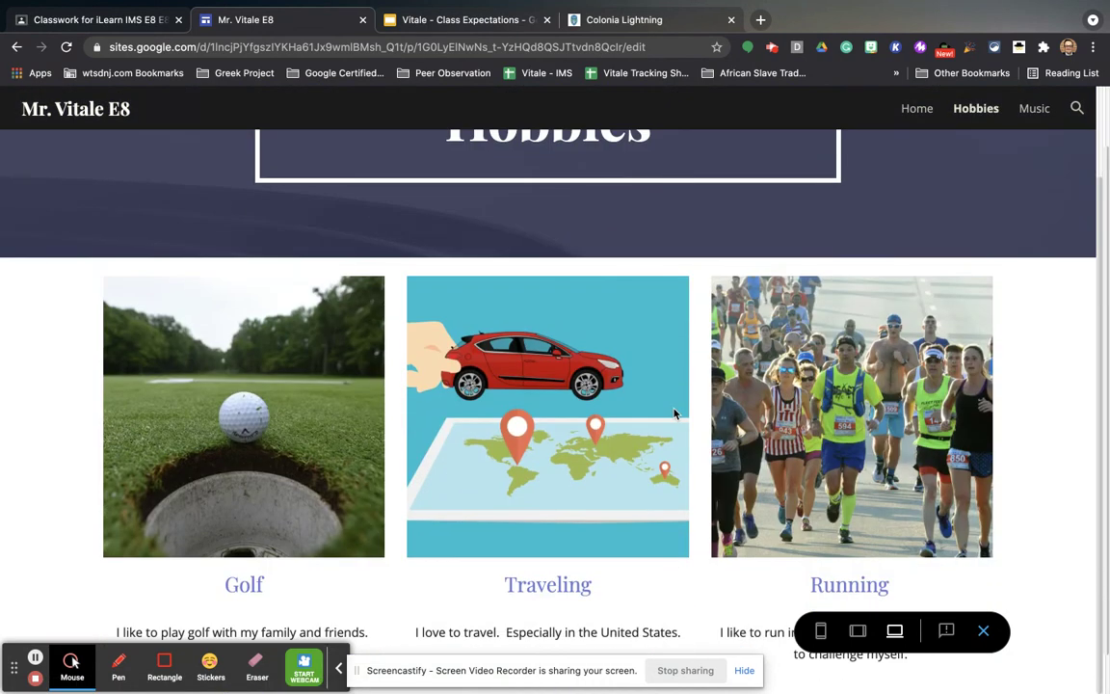
scroll(676, 419, up, 2)
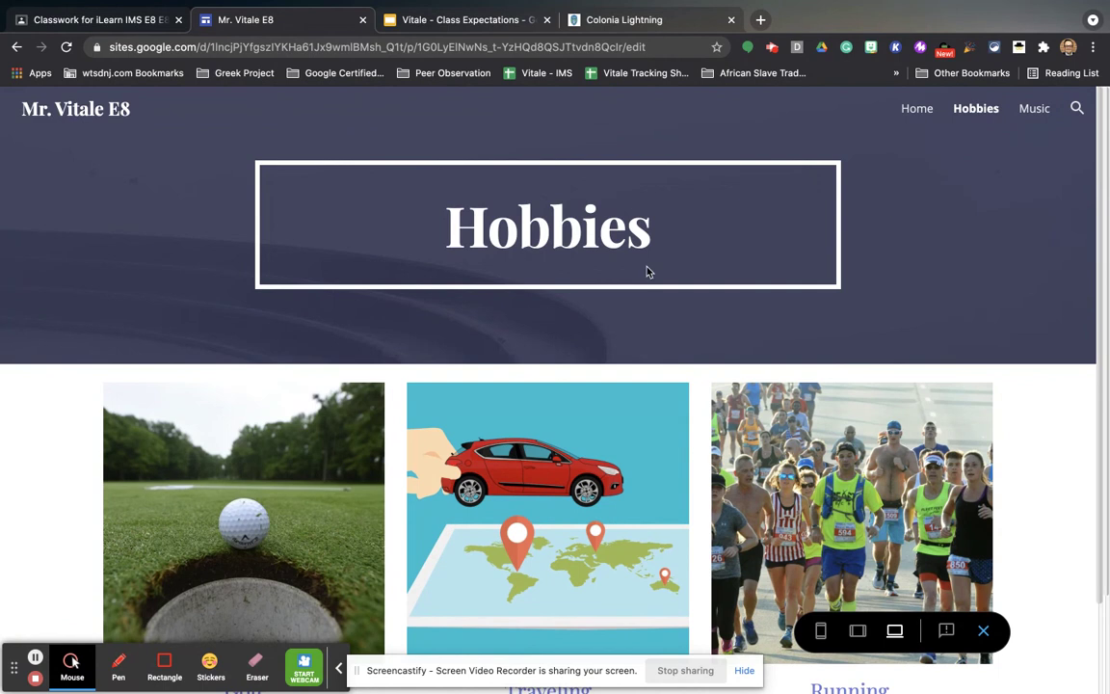
click(915, 109)
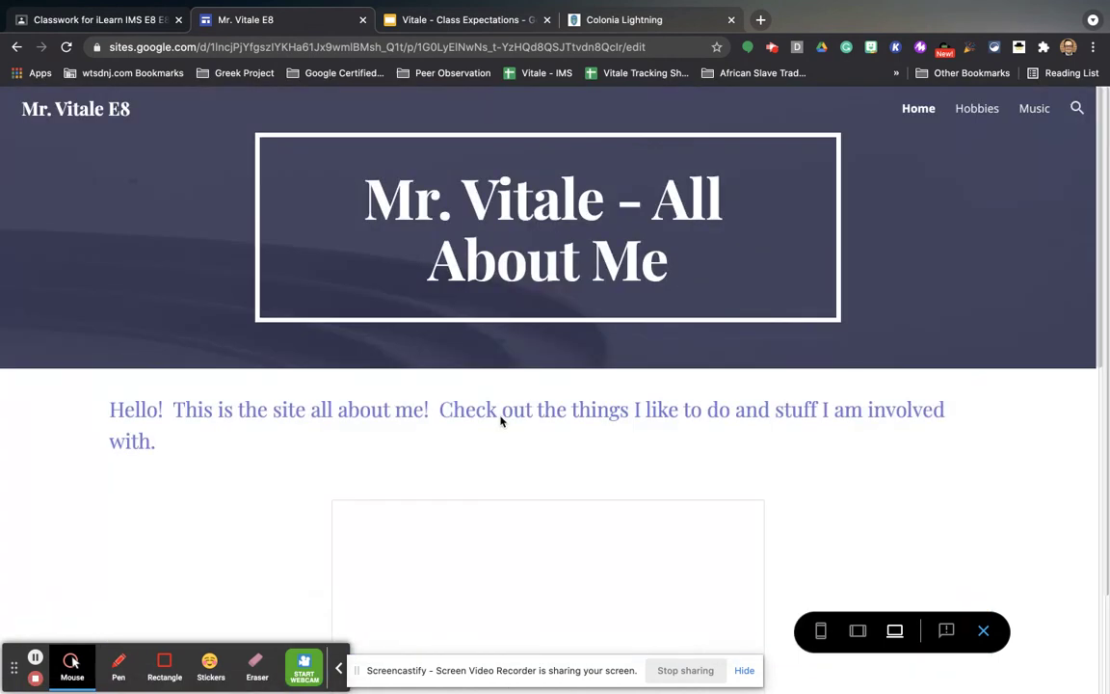
scroll(501, 420, down, 2)
scroll(603, 423, down, 5)
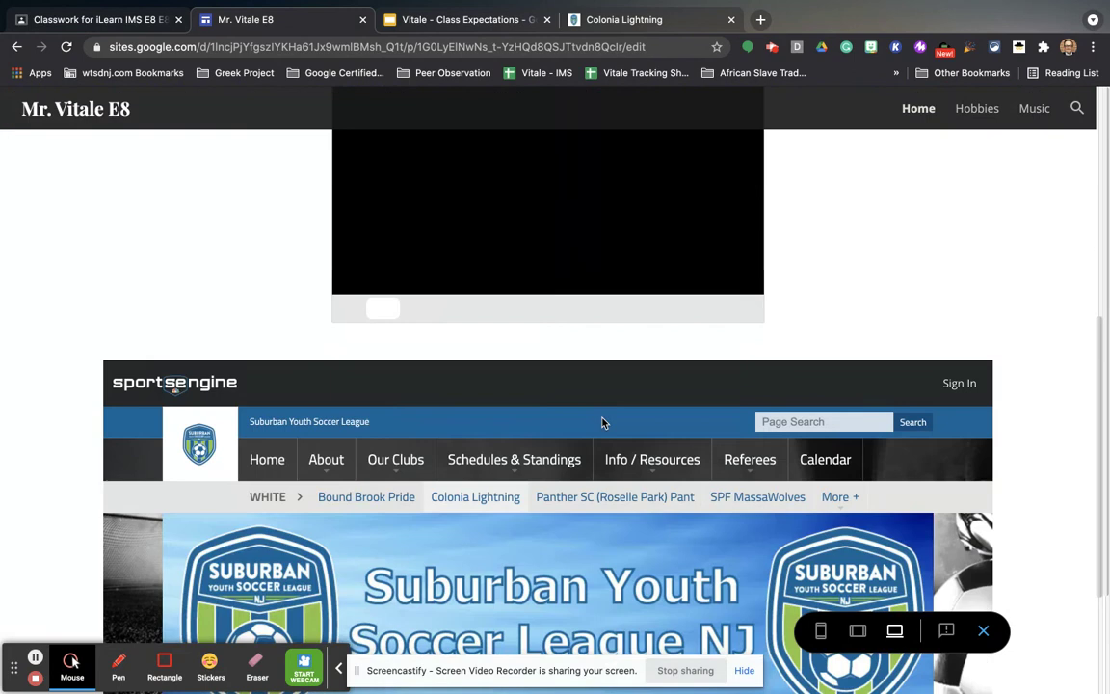
scroll(603, 424, down, 10)
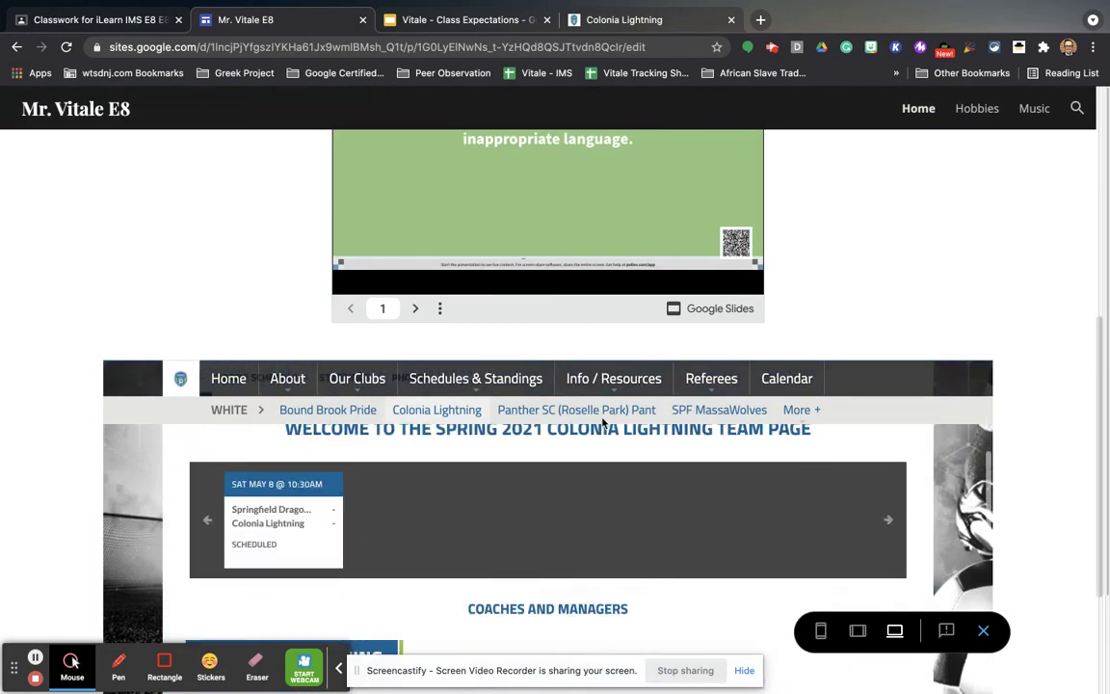
scroll(627, 421, up, 7)
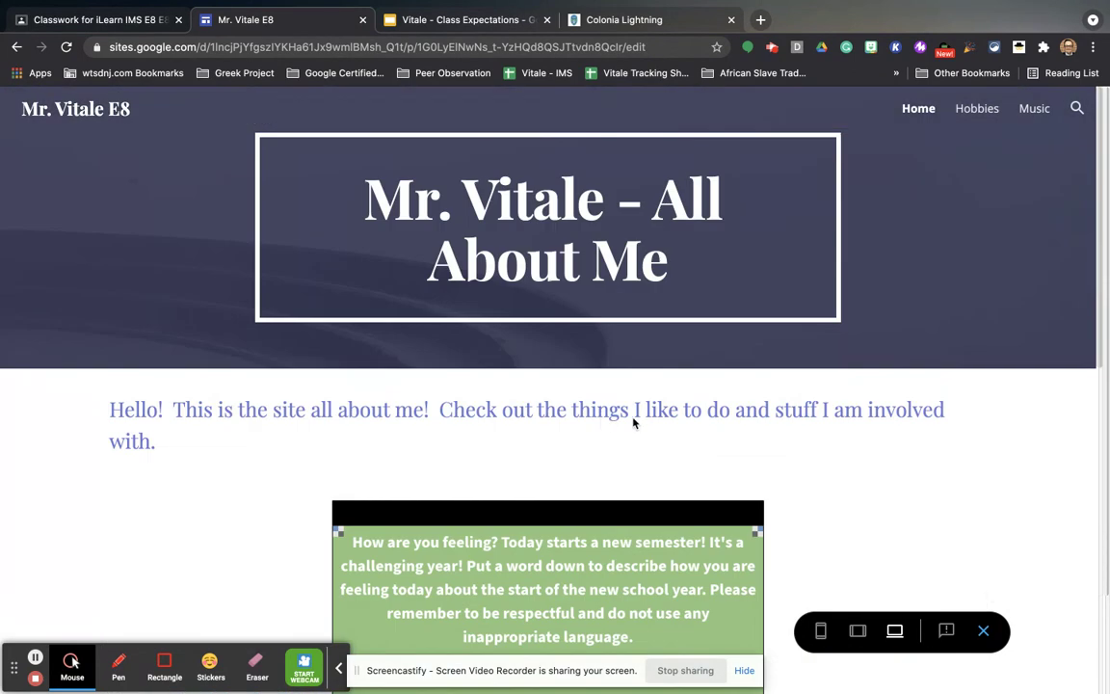
click(985, 631)
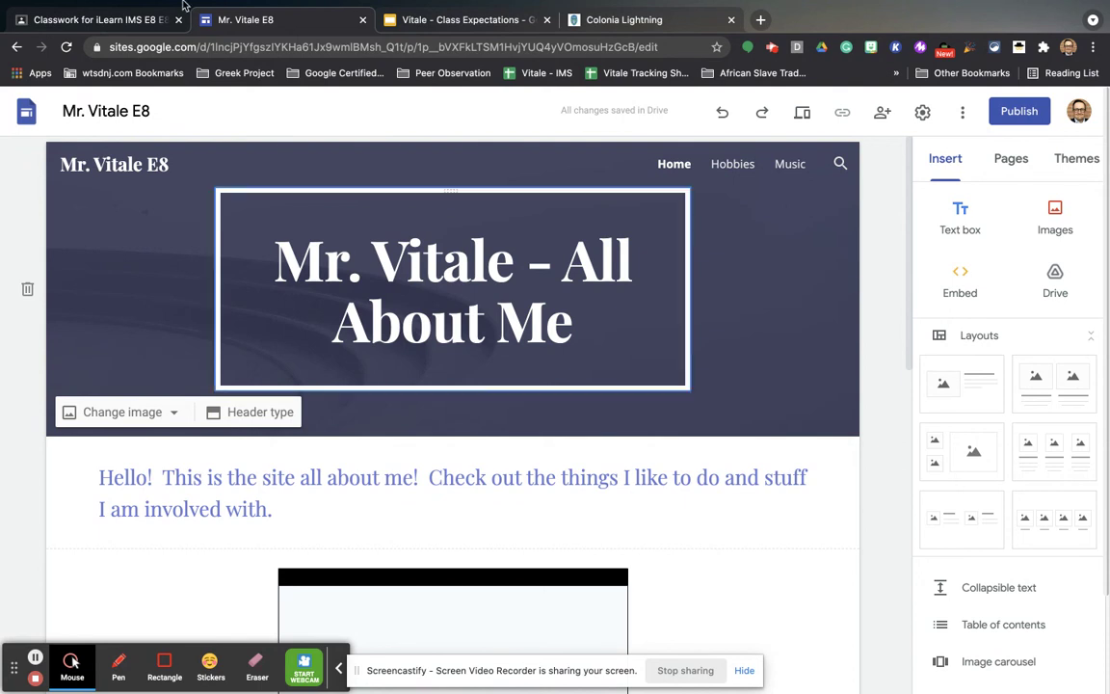
Switch to the Google Classroom assignment and review the required pages, content, grading and submission instructions
click(101, 21)
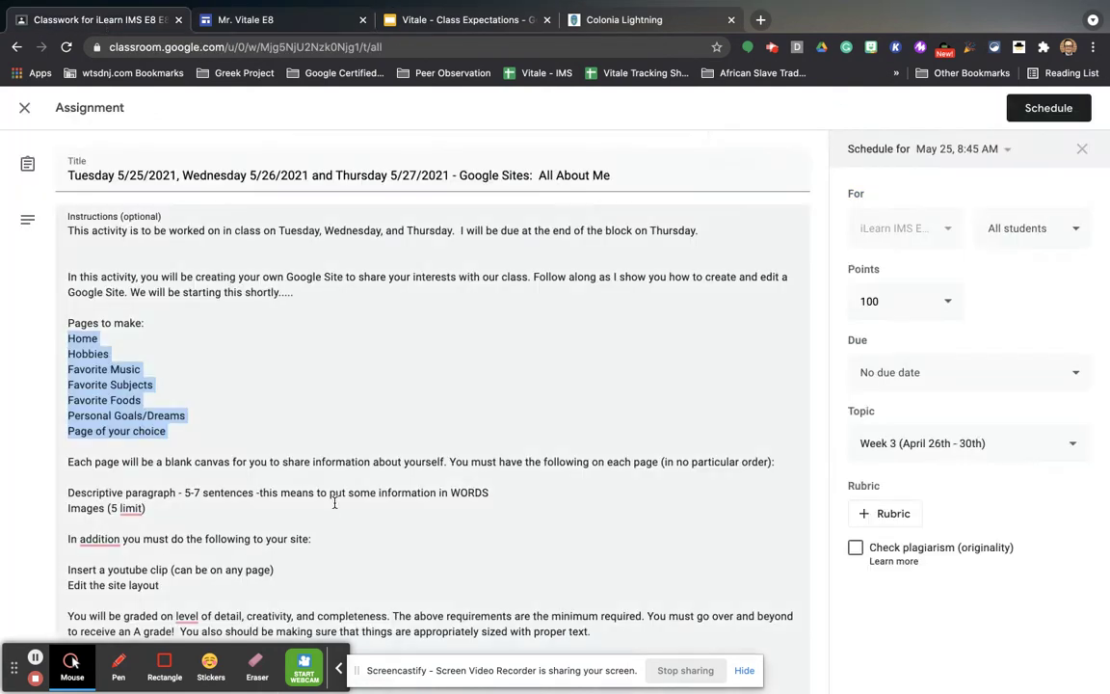
scroll(502, 465, down, 3)
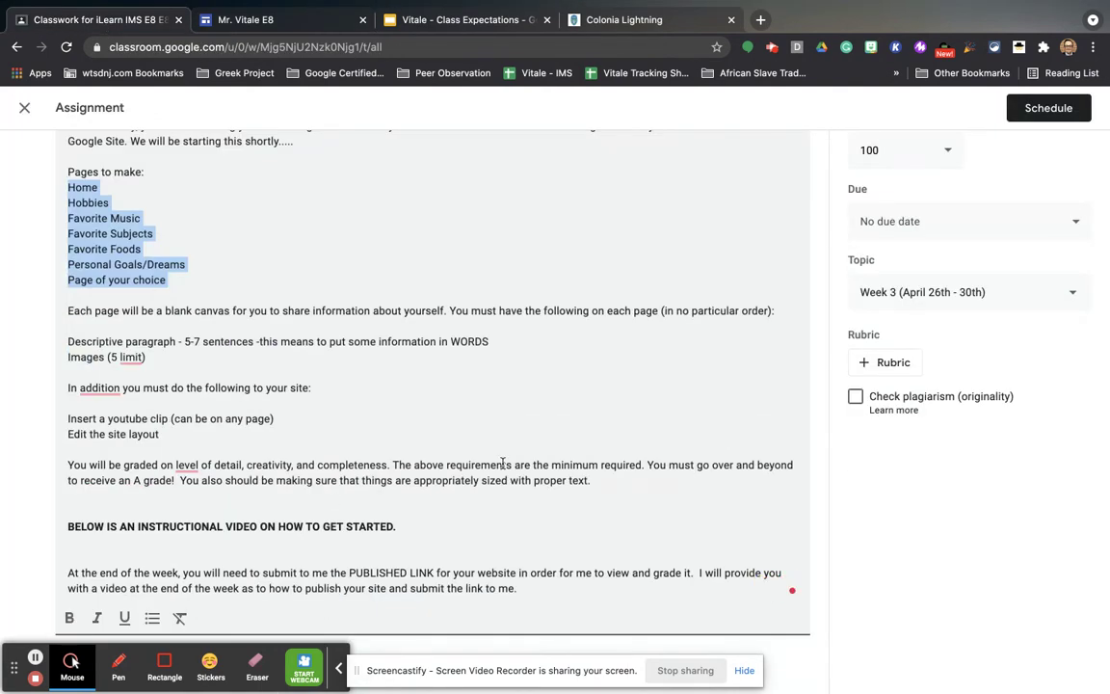
scroll(502, 465, up, 3)
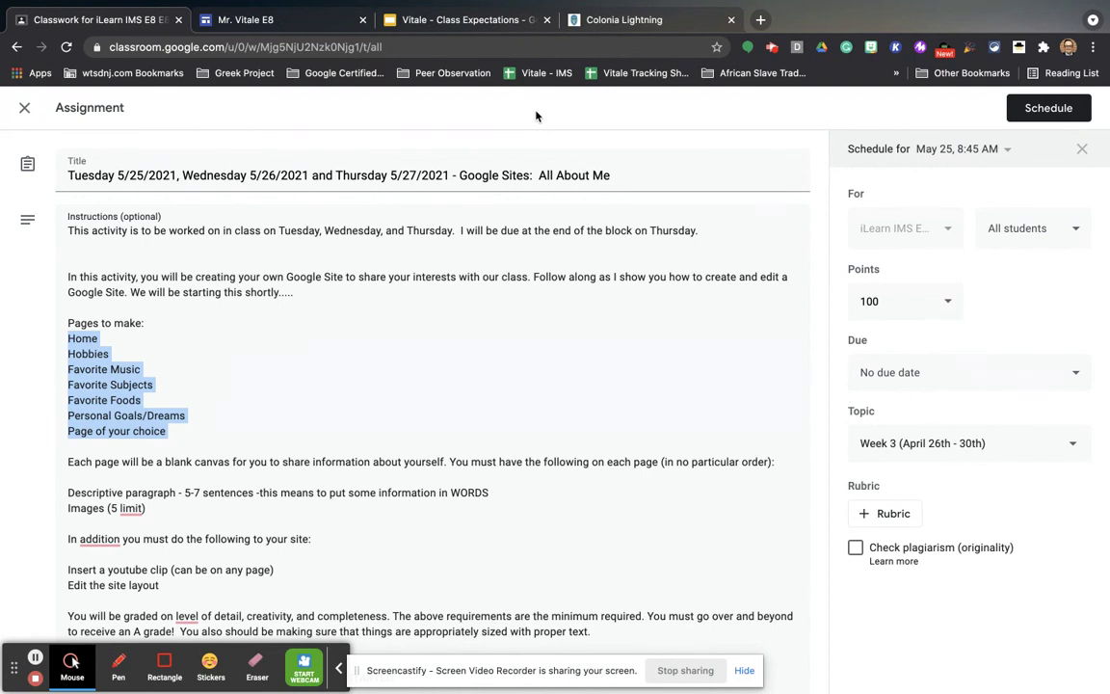
click(518, 356)
scroll(523, 335, down, 3)
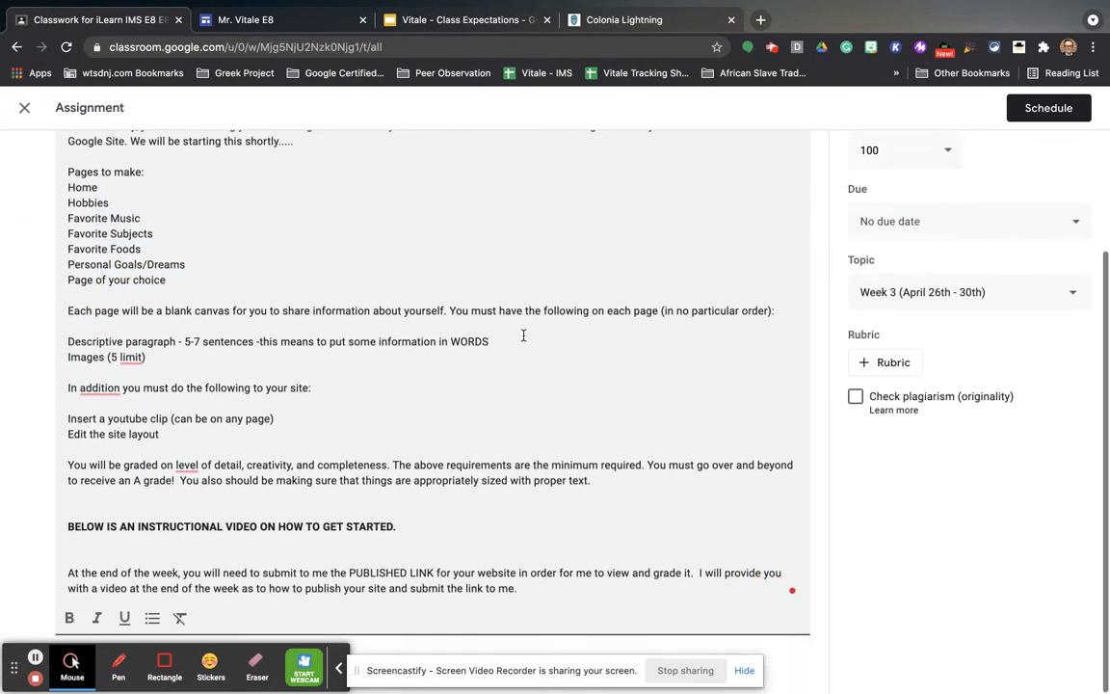
scroll(524, 334, up, 3)
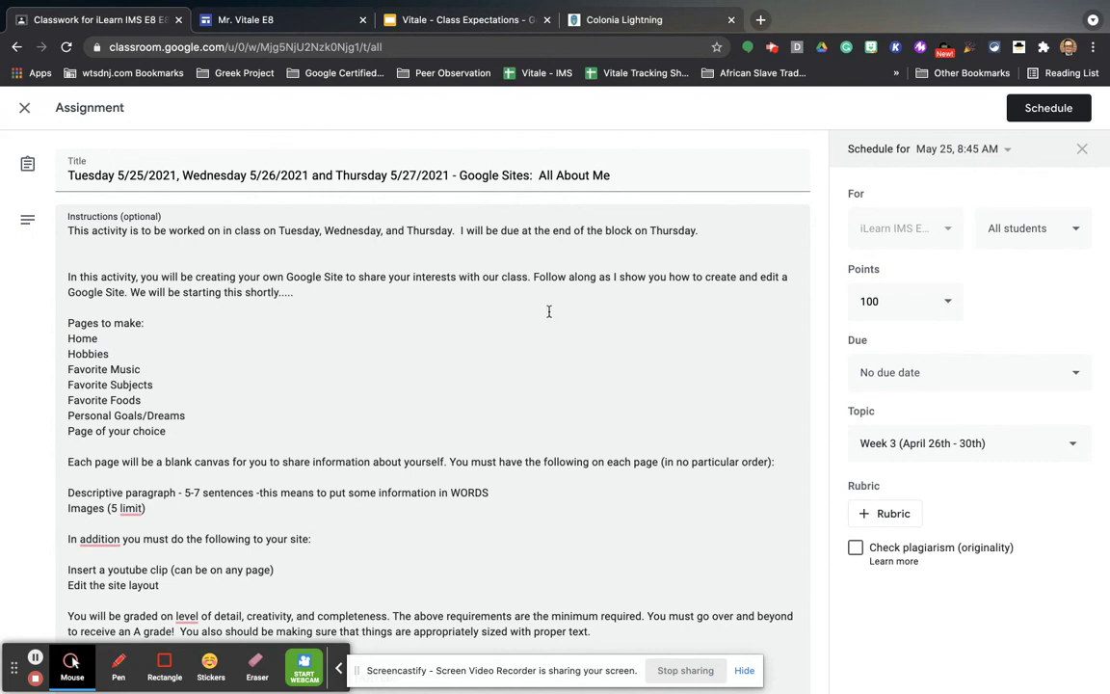
click(772, 48)
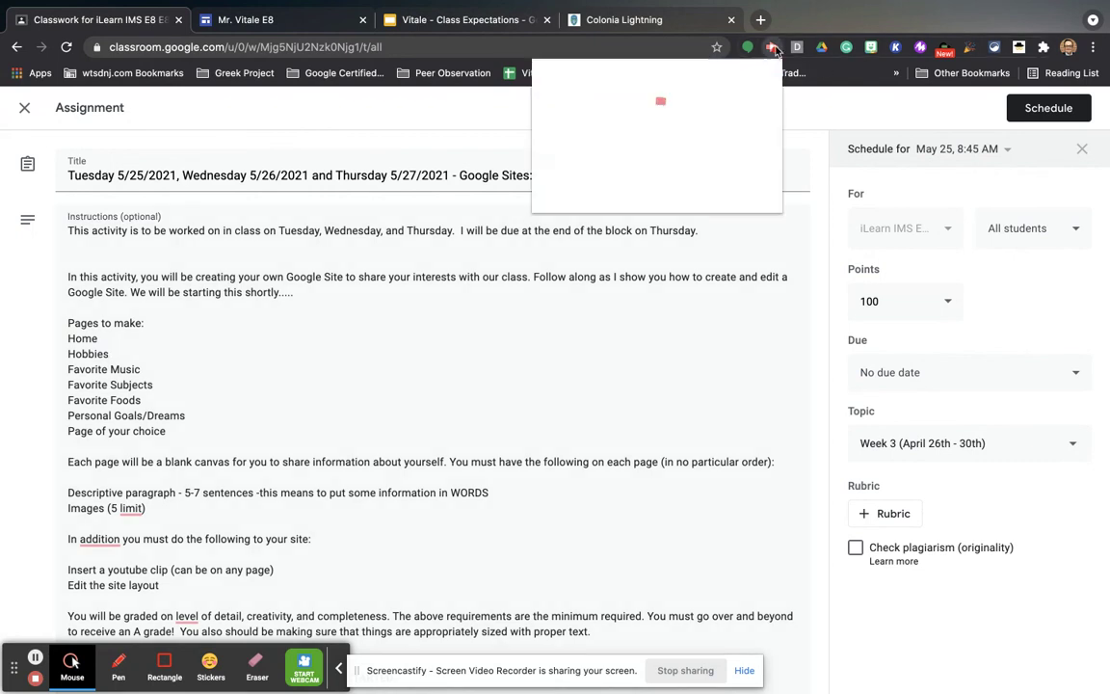